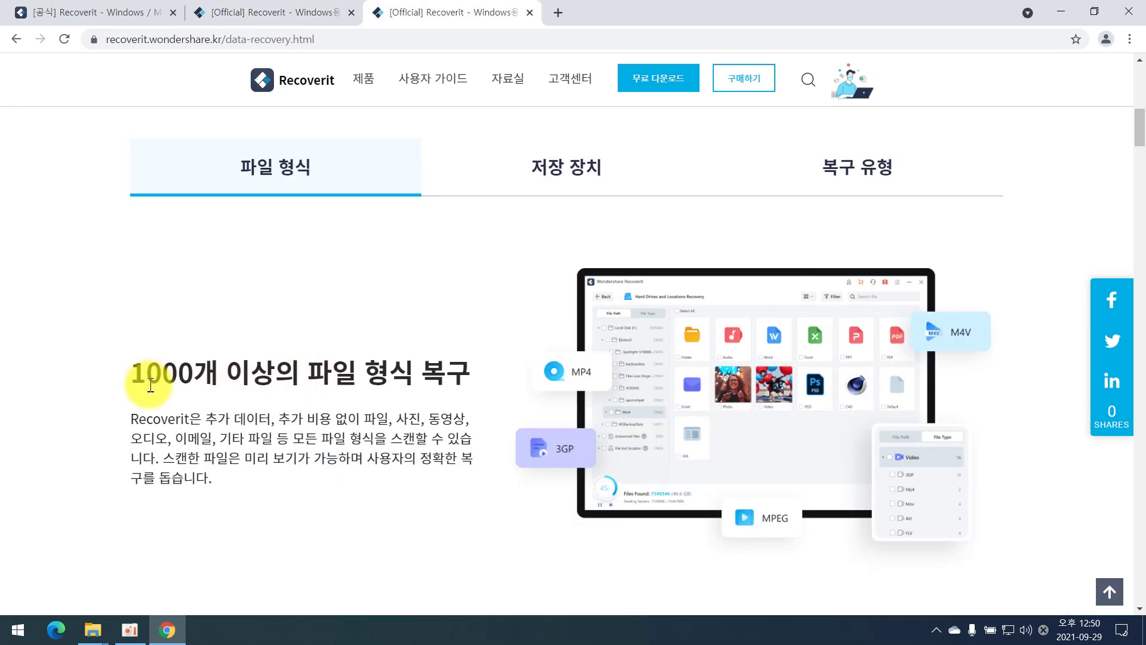
- Read the Recoverit page's sections on supported file formats and the data-loss situations it can recover from
drag(149, 384, 415, 378)
click(428, 313)
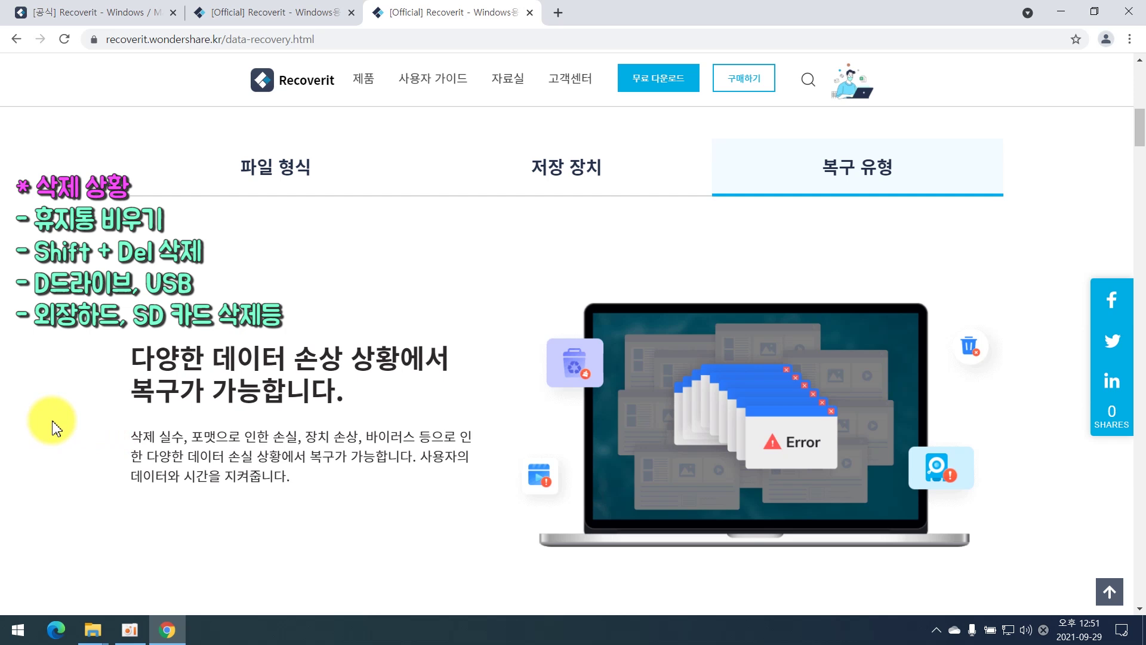
drag(130, 436, 376, 441)
click(347, 482)
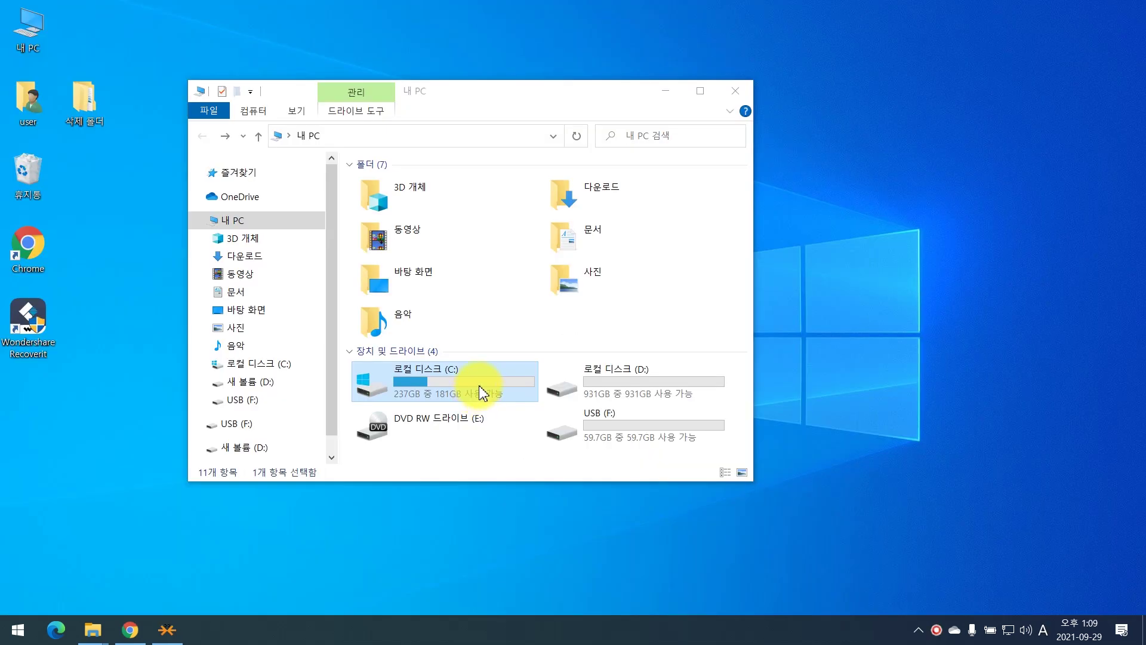
- Switch to File Explorer and open 테스트 폴더 on the 로컬 디스크 (D:) drive
click(482, 393)
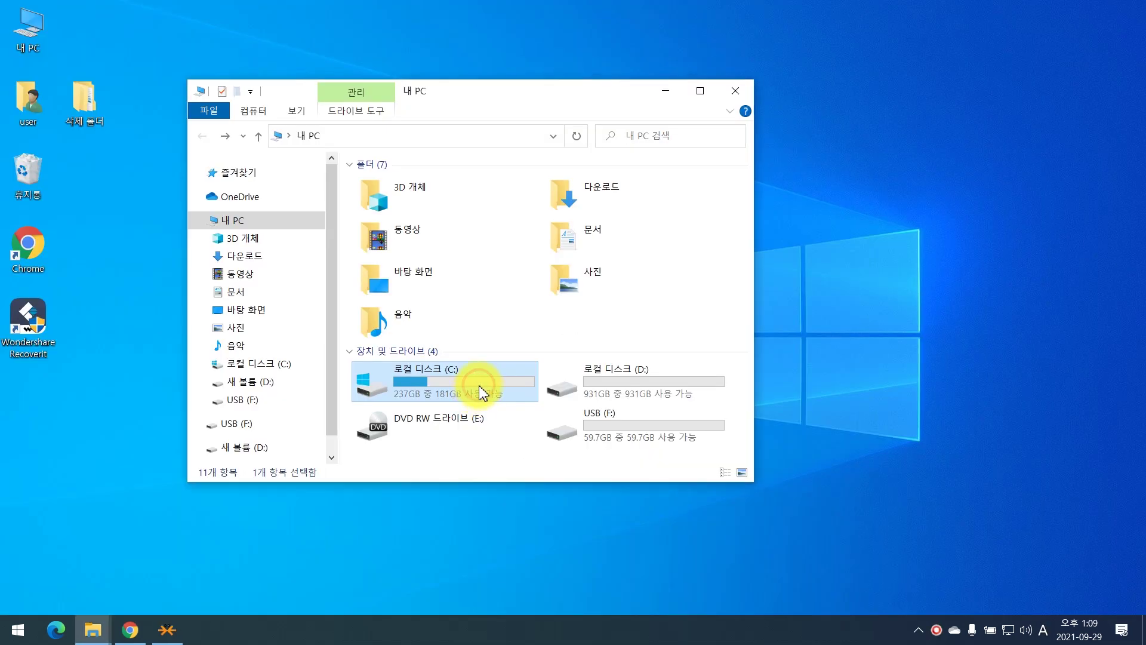
click(654, 386)
click(650, 438)
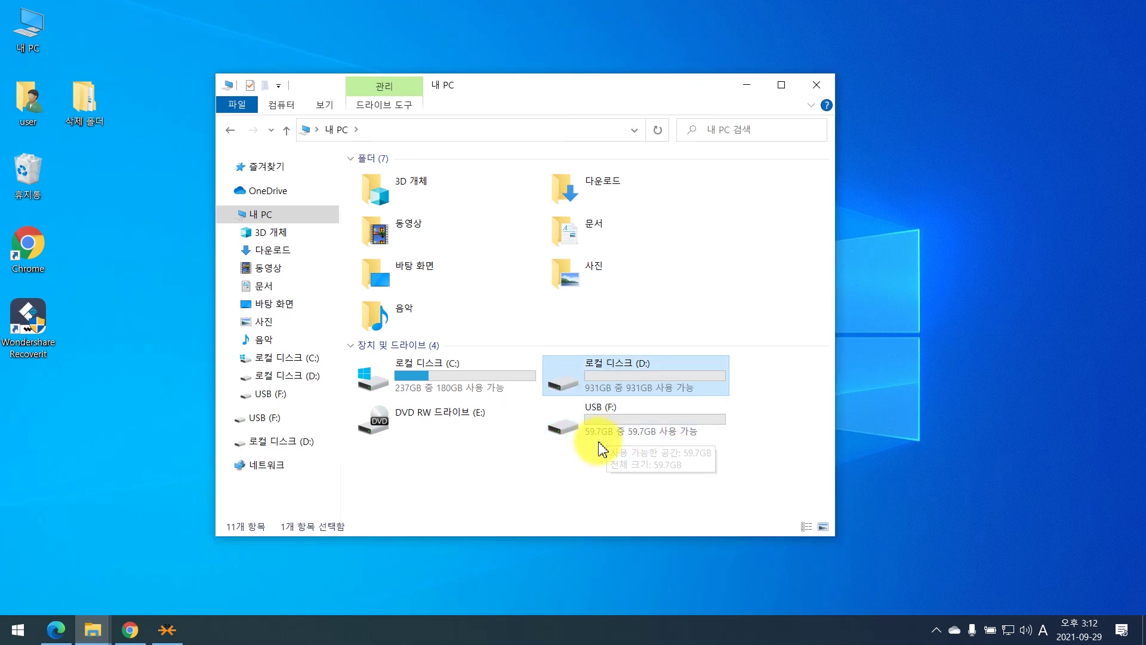
double_click(608, 372)
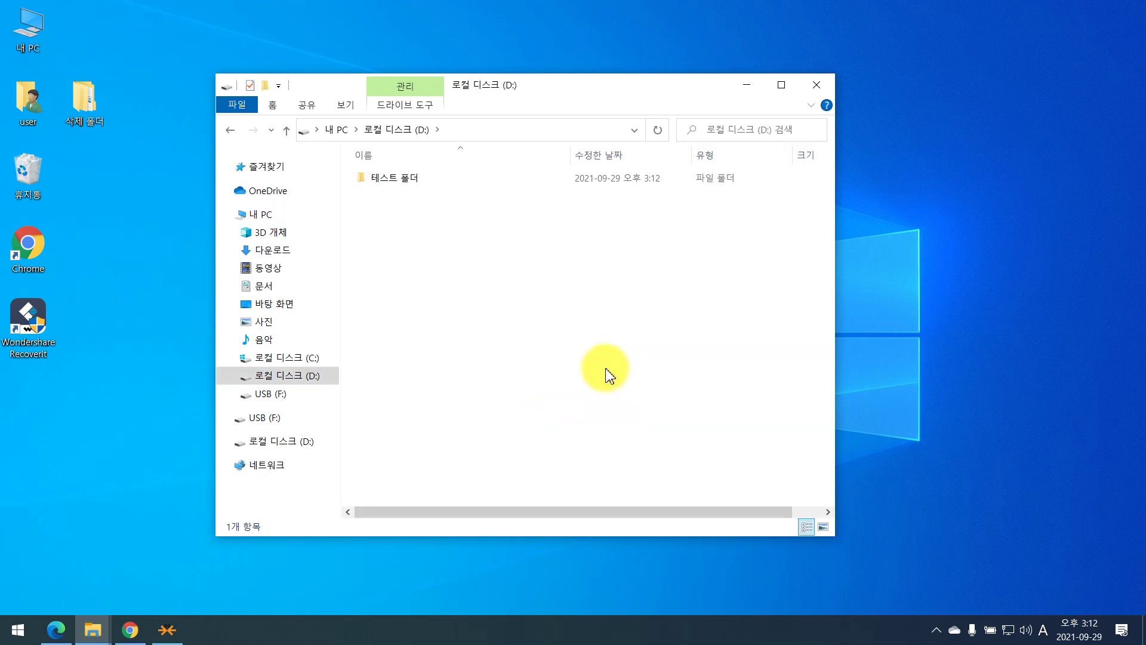
double_click(417, 178)
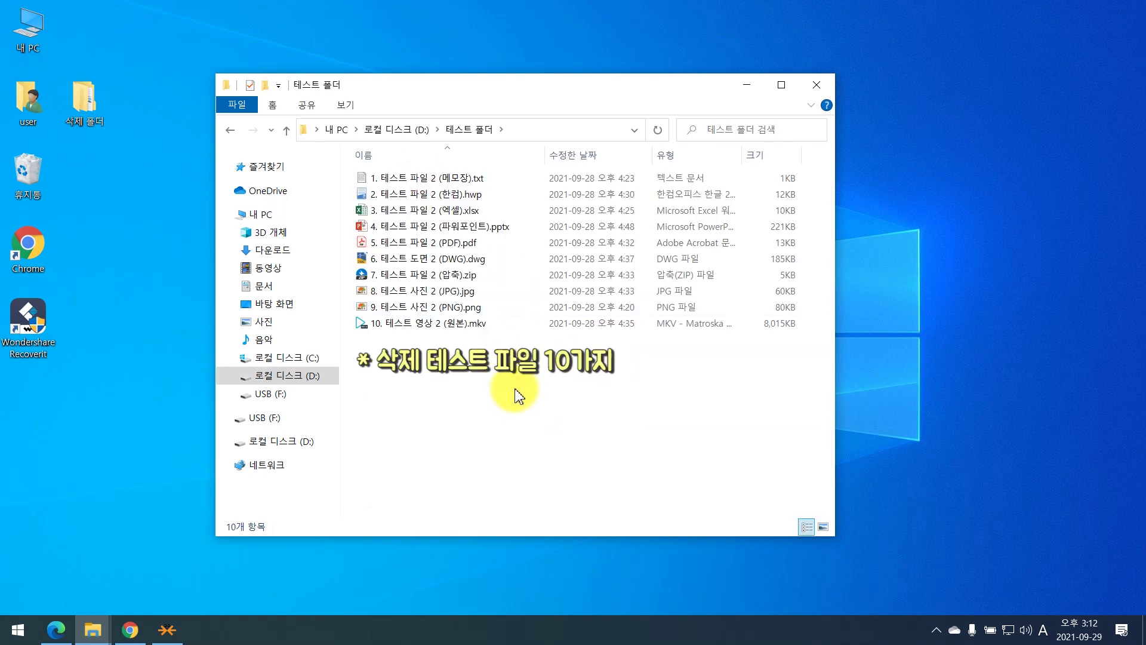
- Look through the test files in 테스트 폴더, from the text and Office documents to the images and the MKV video
click(468, 178)
click(499, 211)
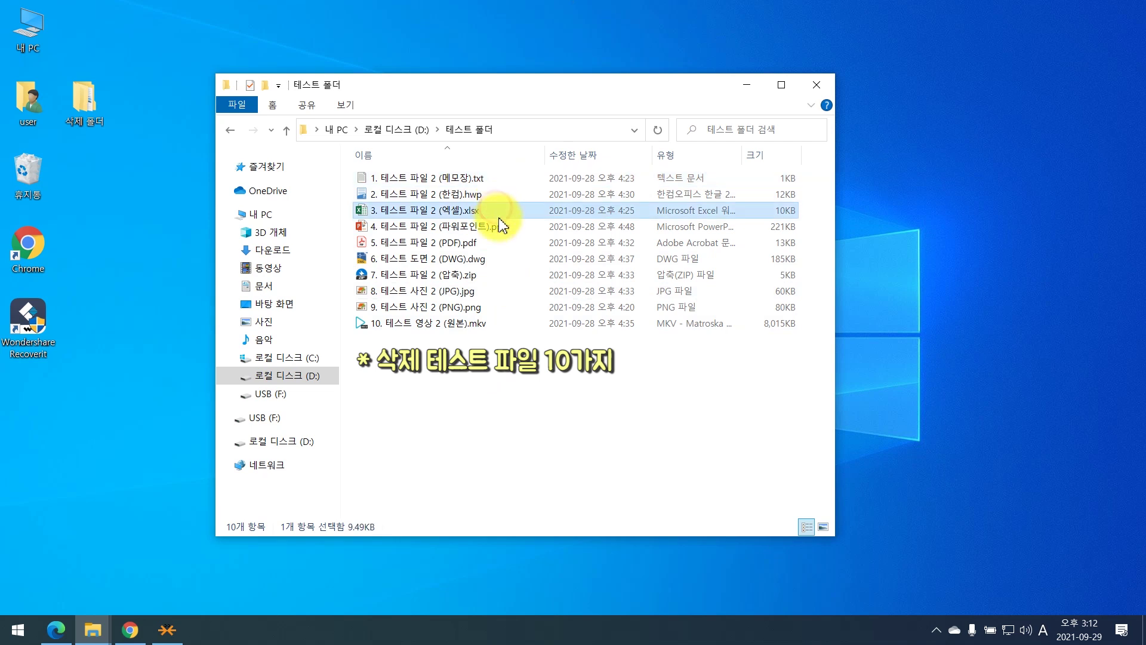
click(524, 260)
click(524, 279)
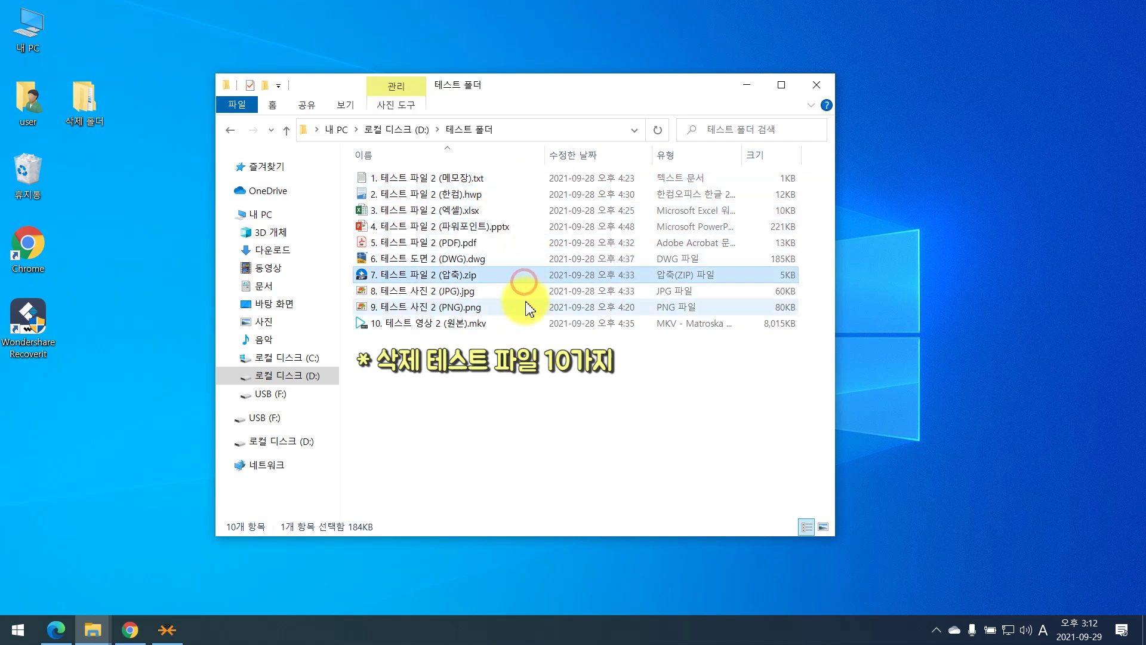
click(524, 308)
click(524, 324)
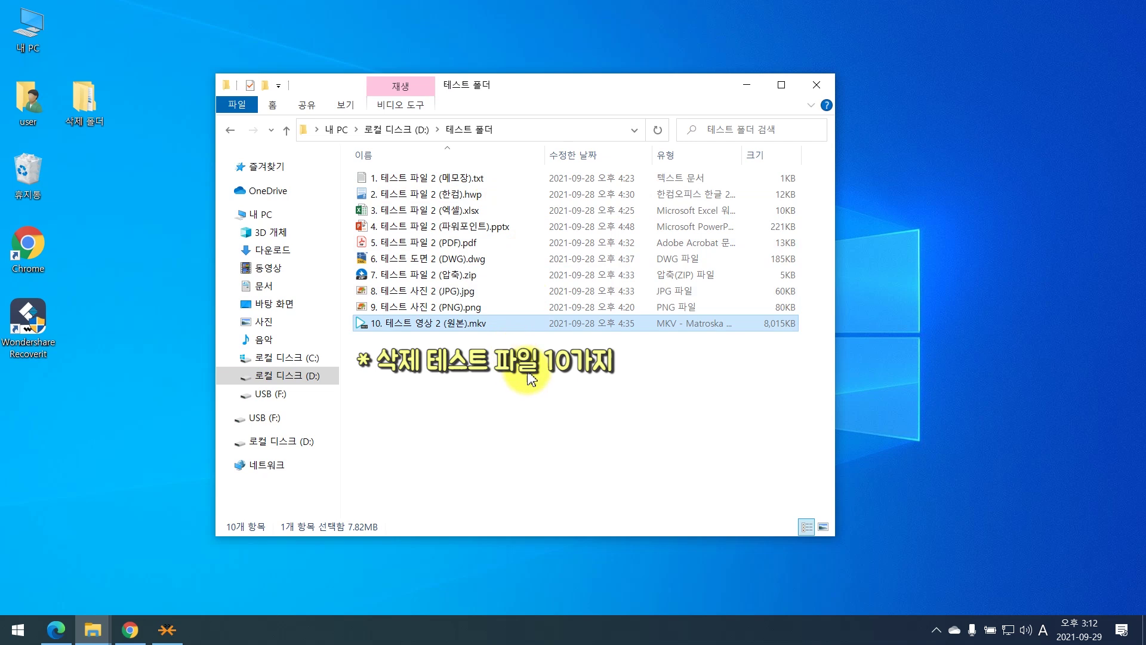
- Delete all the test files in 테스트 폴더
key(ctrl+a)
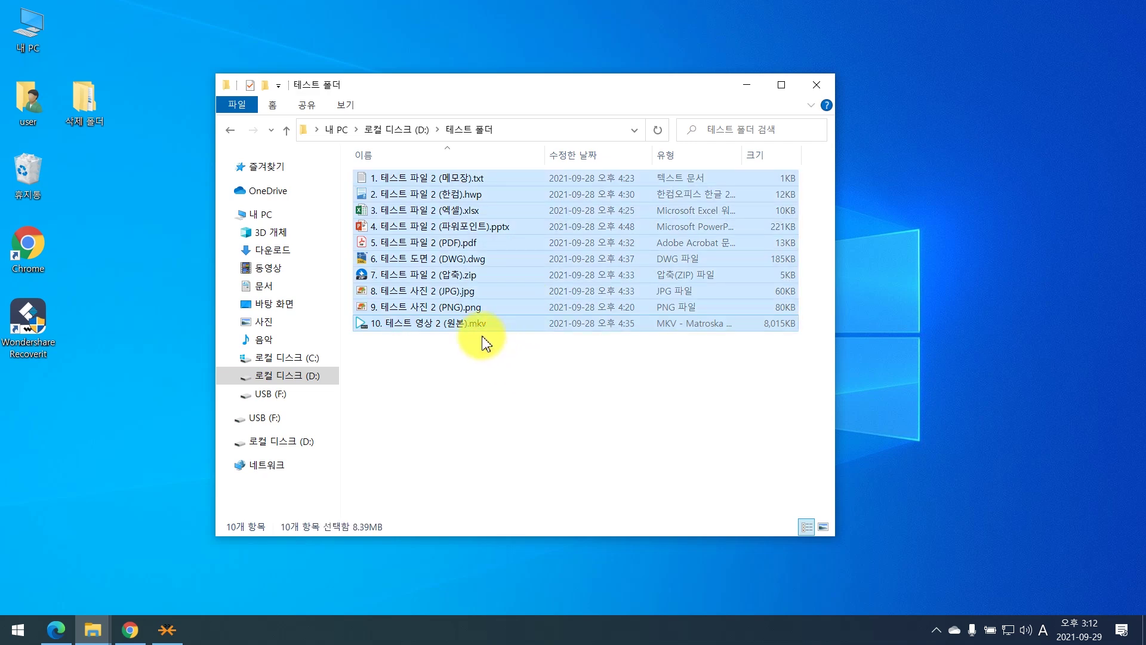
right_click(460, 259)
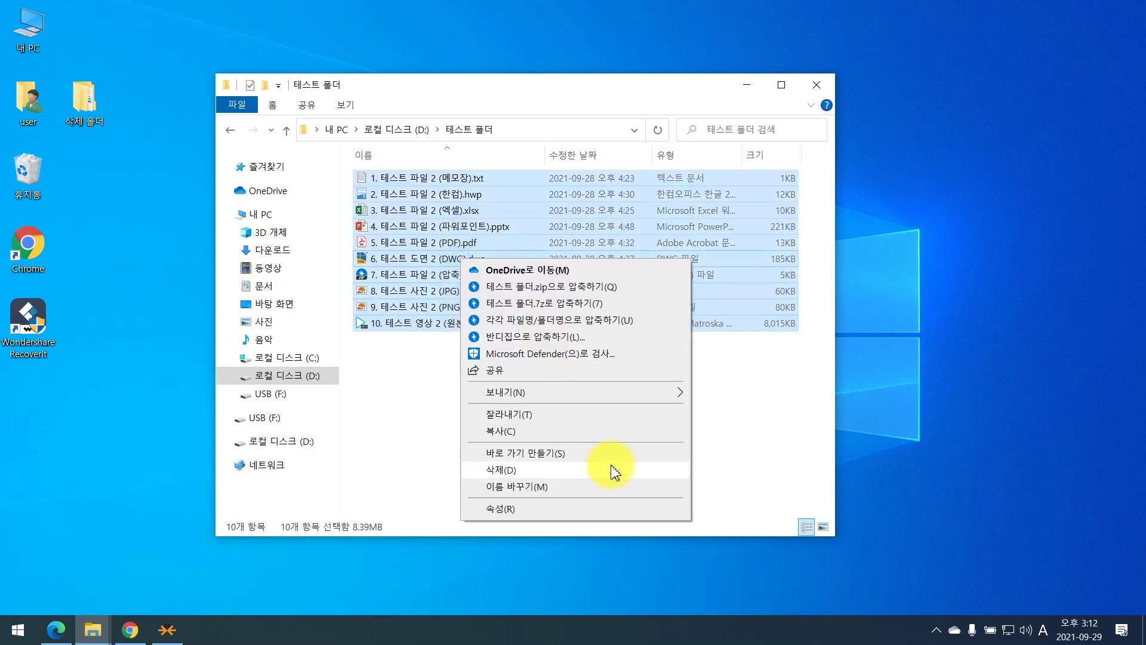
click(612, 472)
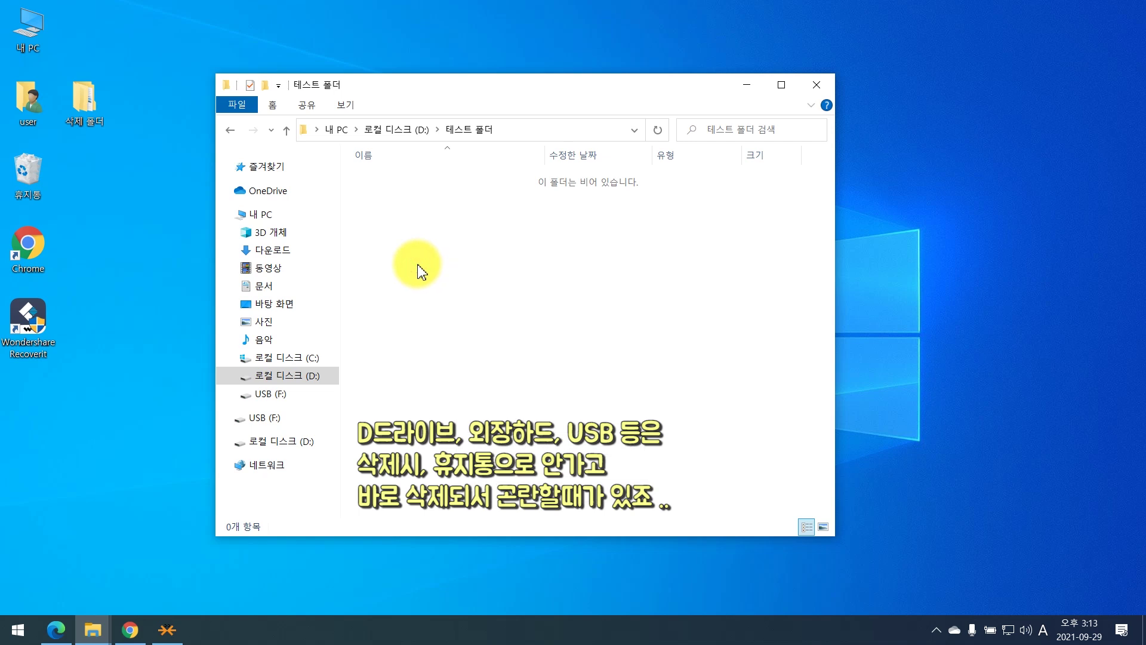
- Check the deleted files in the Recycle Bin and permanently empty it
double_click(26, 173)
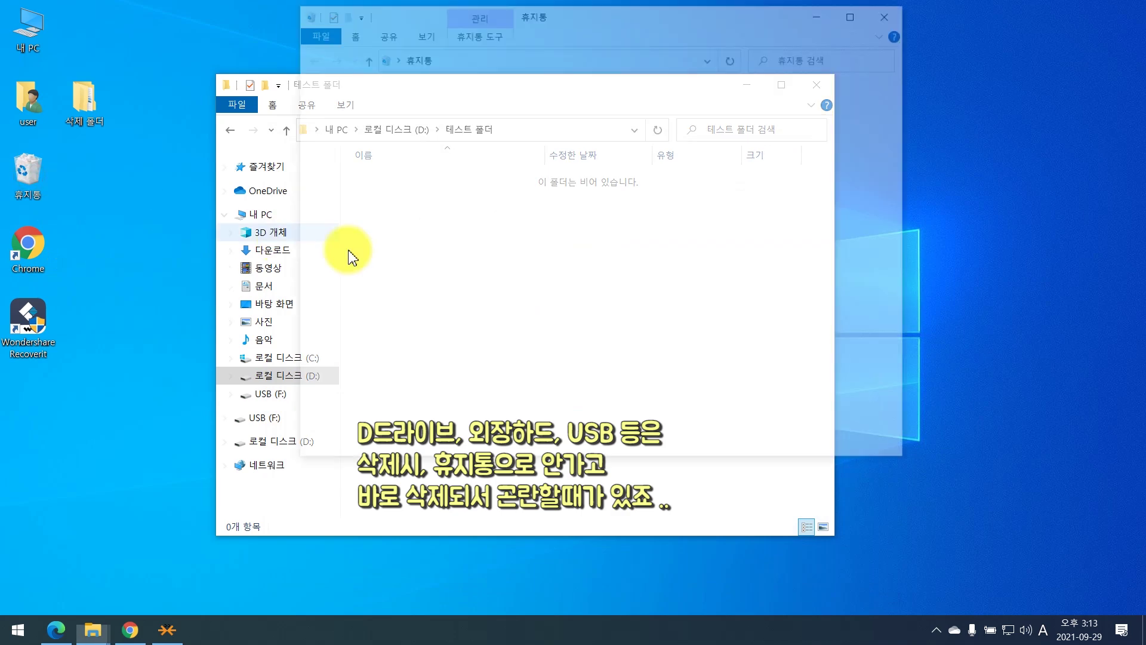
click(893, 11)
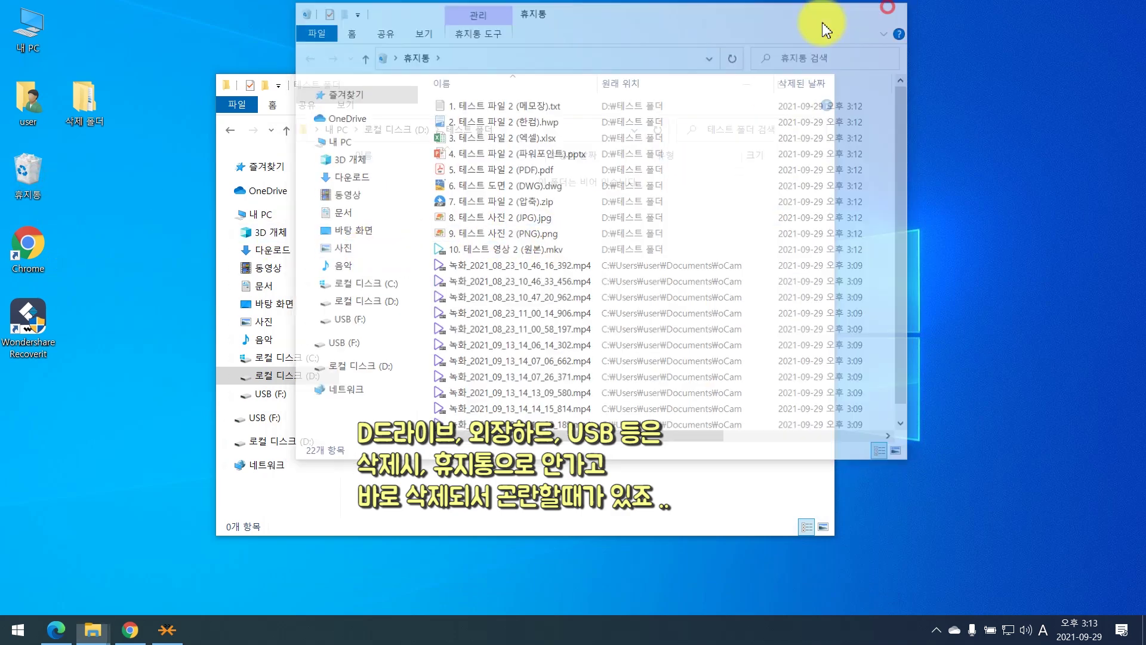
right_click(25, 174)
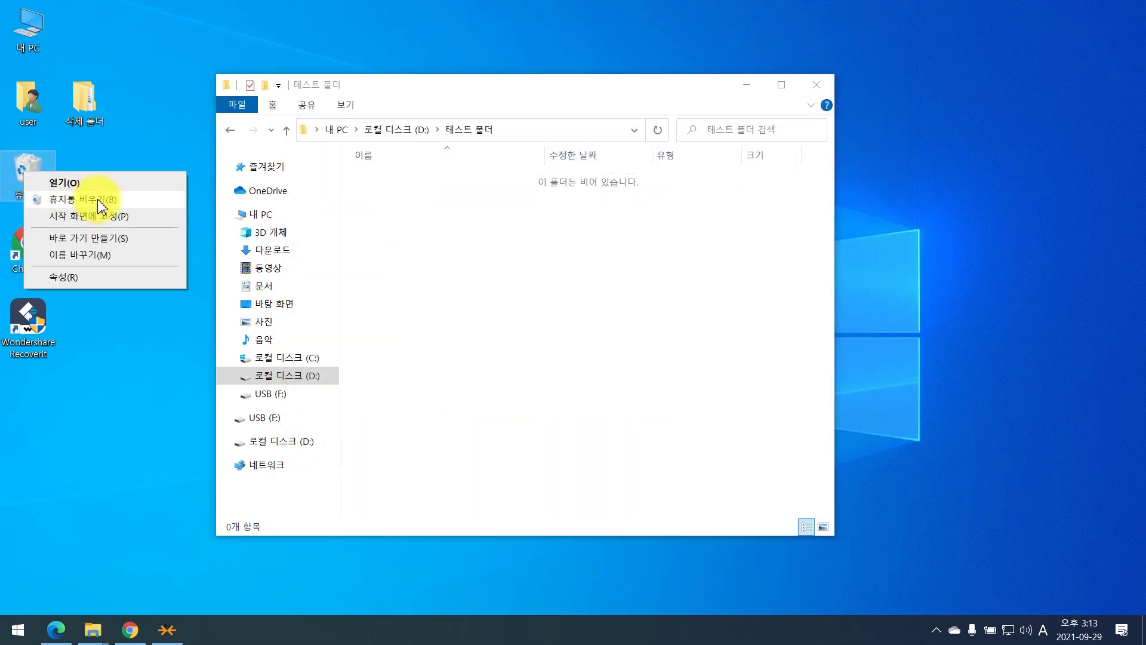
click(98, 202)
click(625, 330)
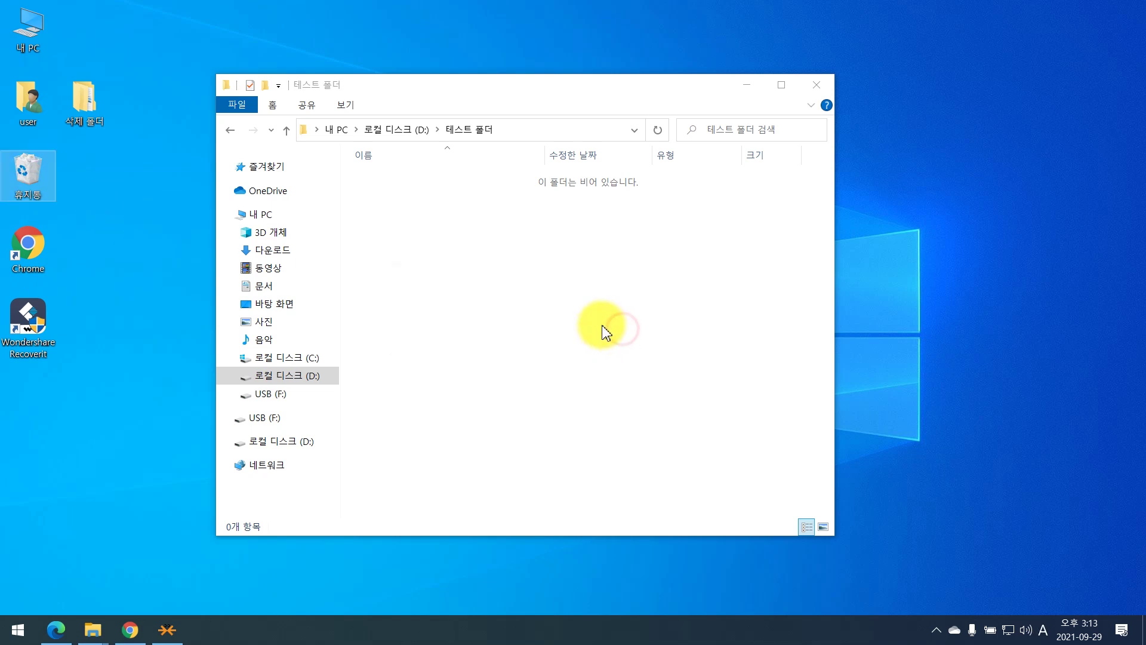
click(358, 347)
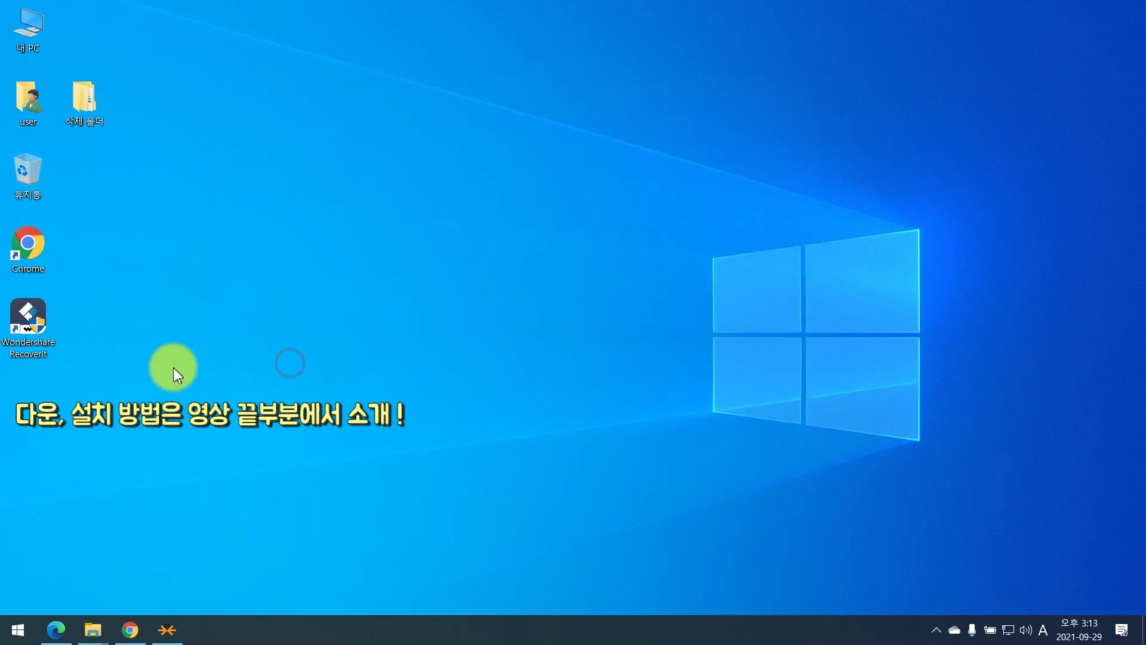
- Launch Wondershare Recoverit and start scanning the external drive 로컬 디스크(D:) for deleted files
click(36, 333)
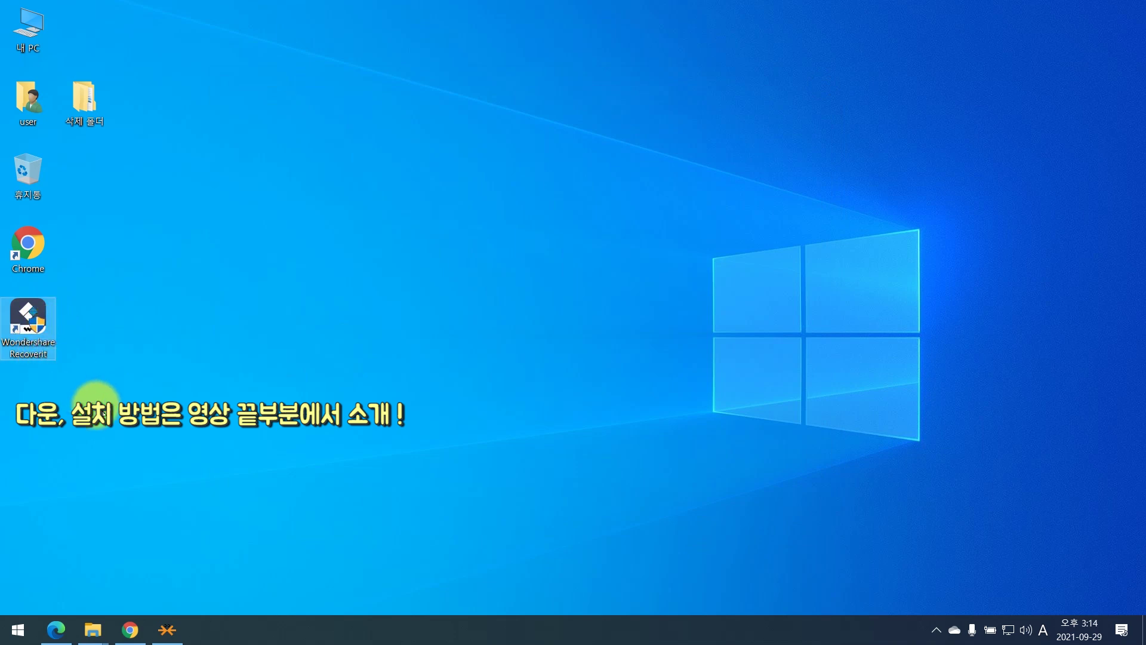
double_click(41, 330)
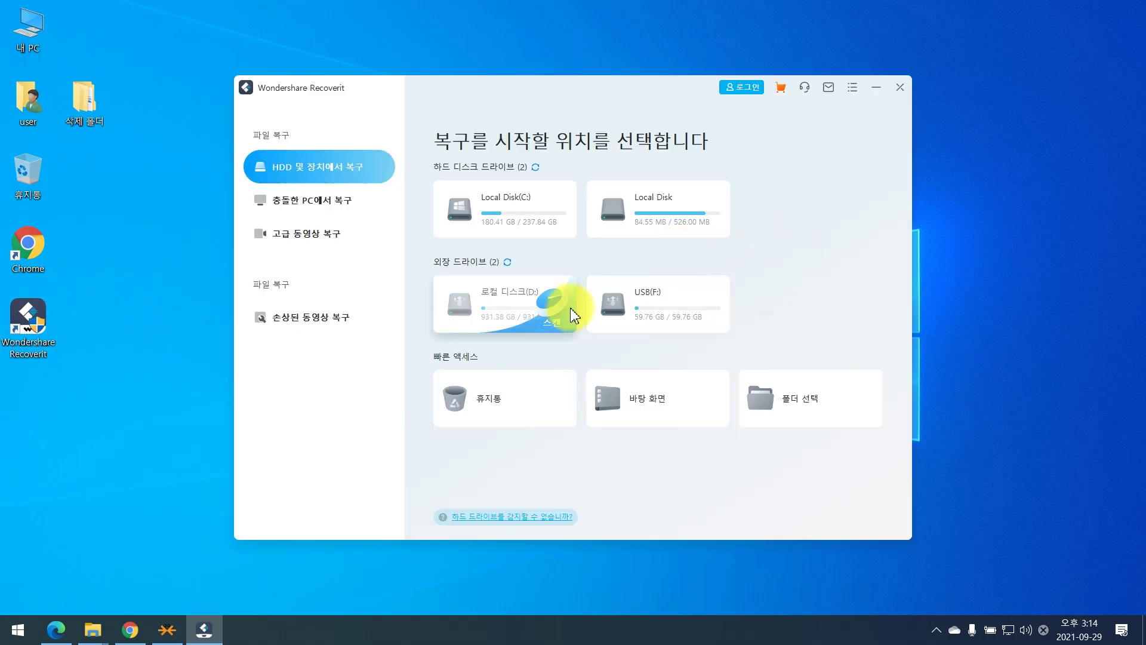
click(512, 315)
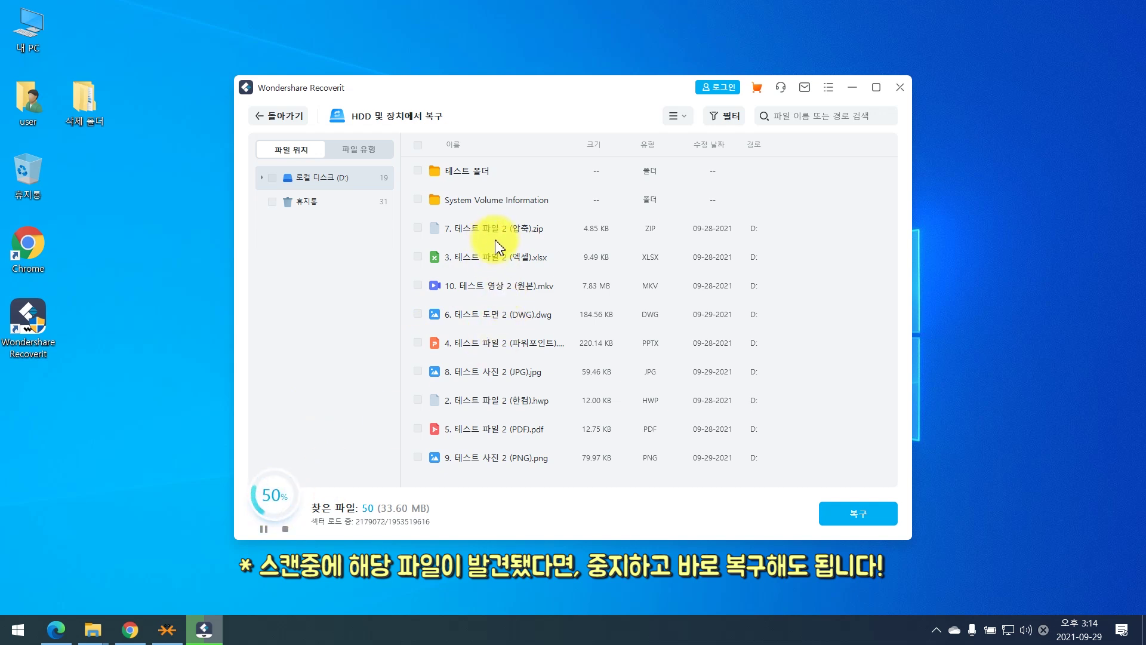
- Pause the scan and mark the found test files for recovery, including the ZIP, XLSX, MKV and DWG files
click(264, 529)
click(418, 227)
click(418, 257)
click(417, 286)
click(417, 314)
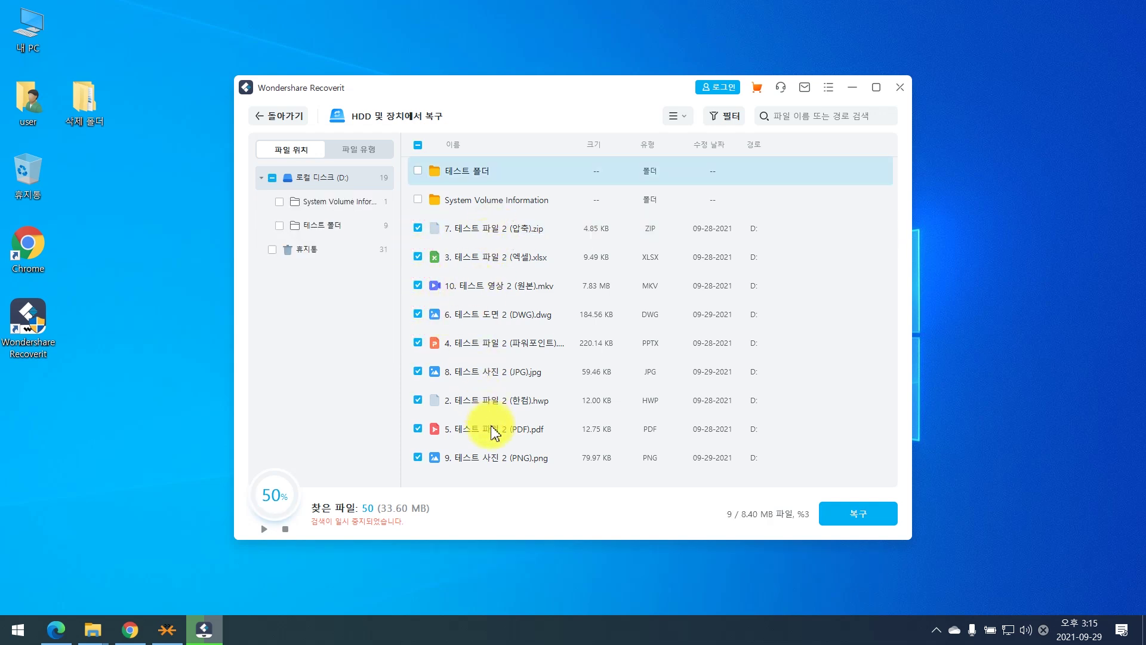
- Open the found 테스트 폴더 in the scan results and keep all its test files selected
double_click(483, 173)
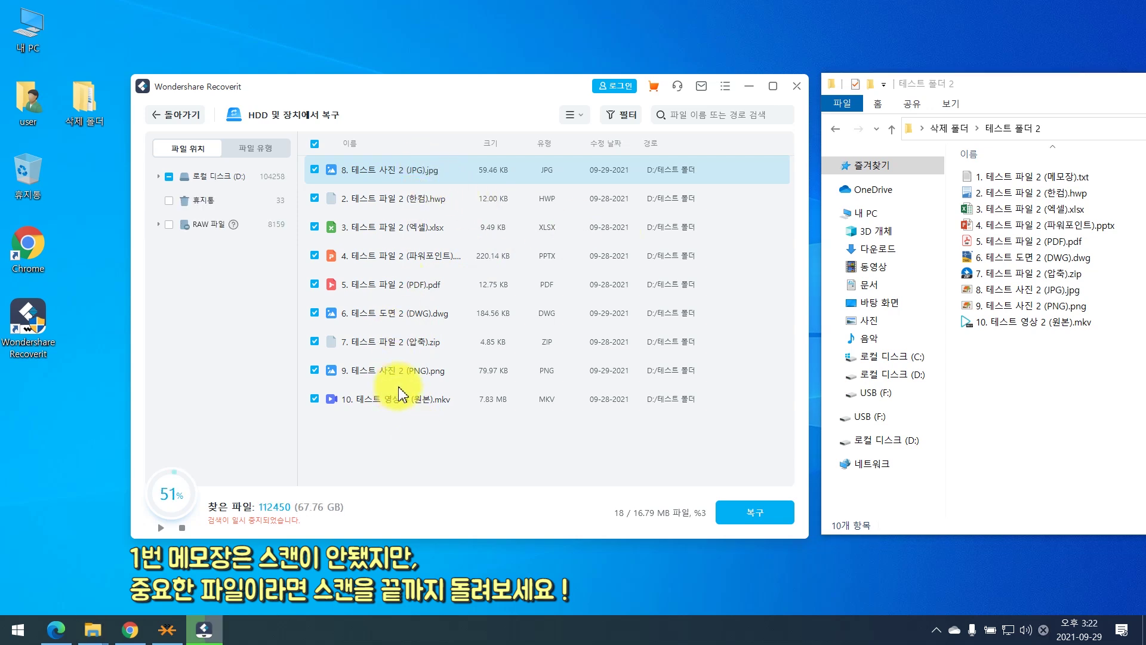
click(163, 529)
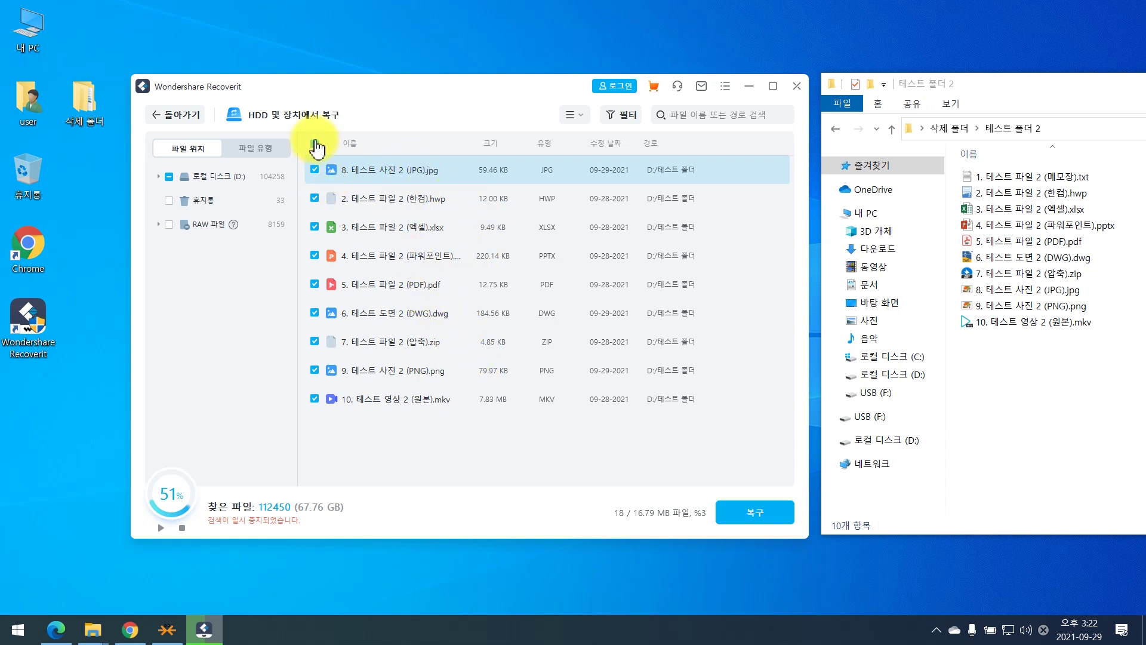
click(315, 313)
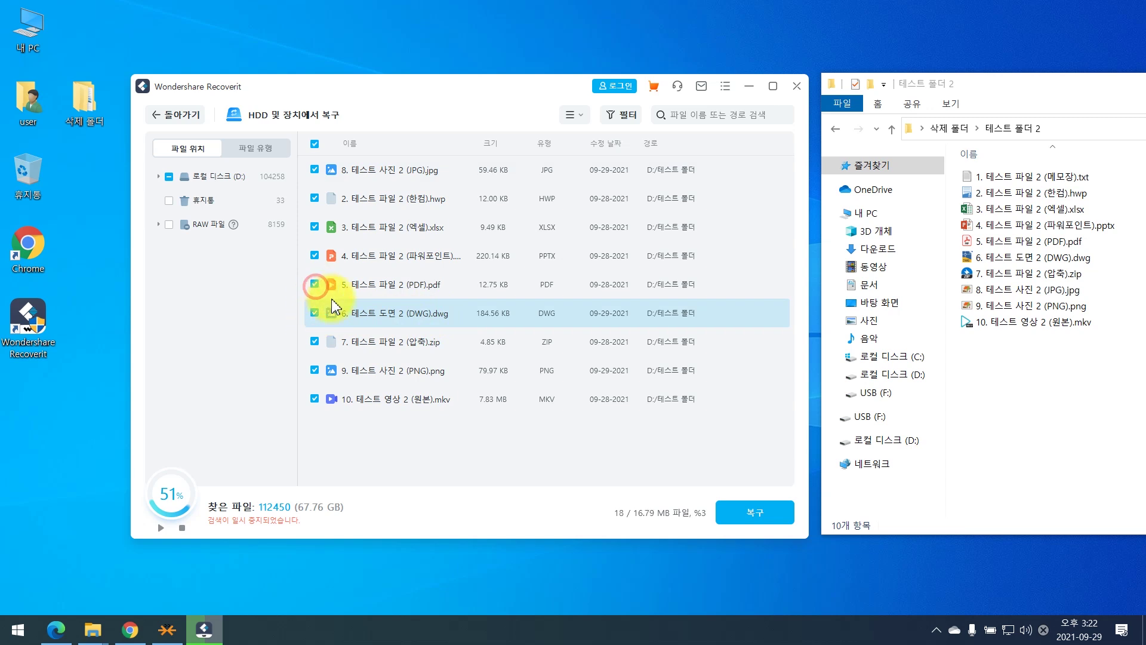
- Filter the scan results to the 사진 (photo) file type
click(627, 120)
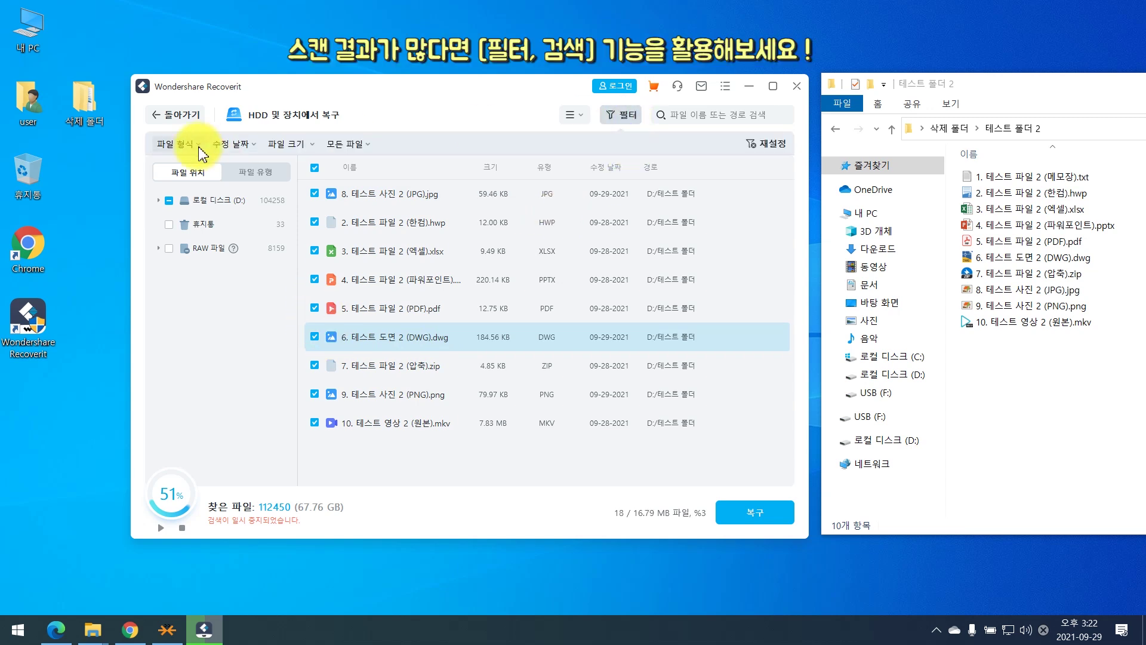
click(176, 144)
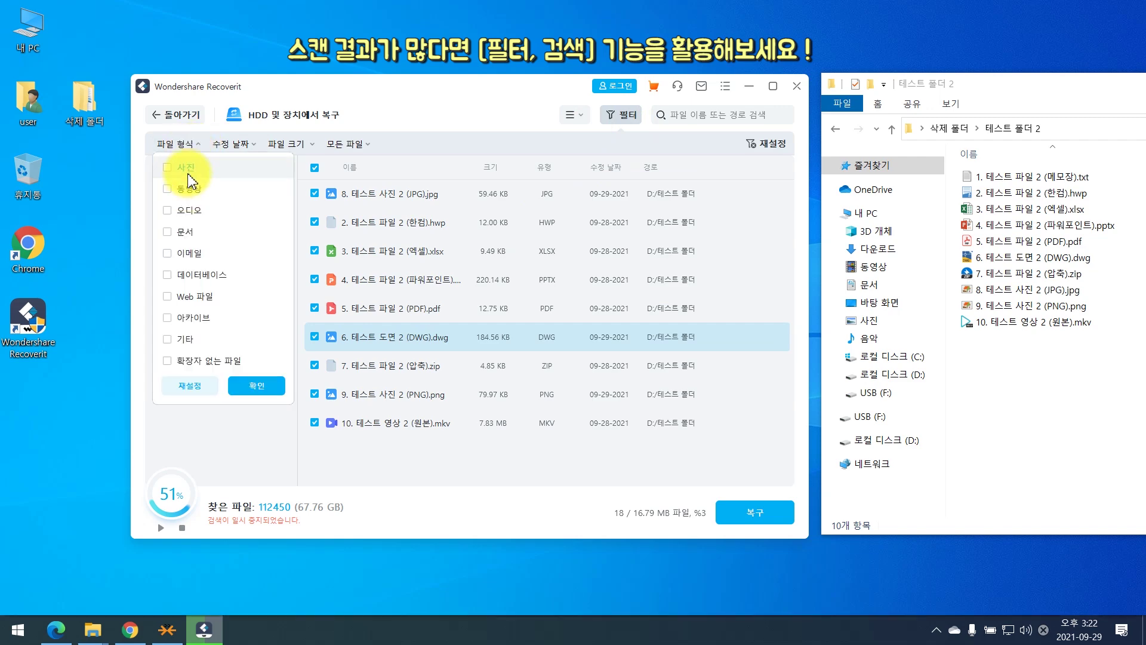
click(263, 396)
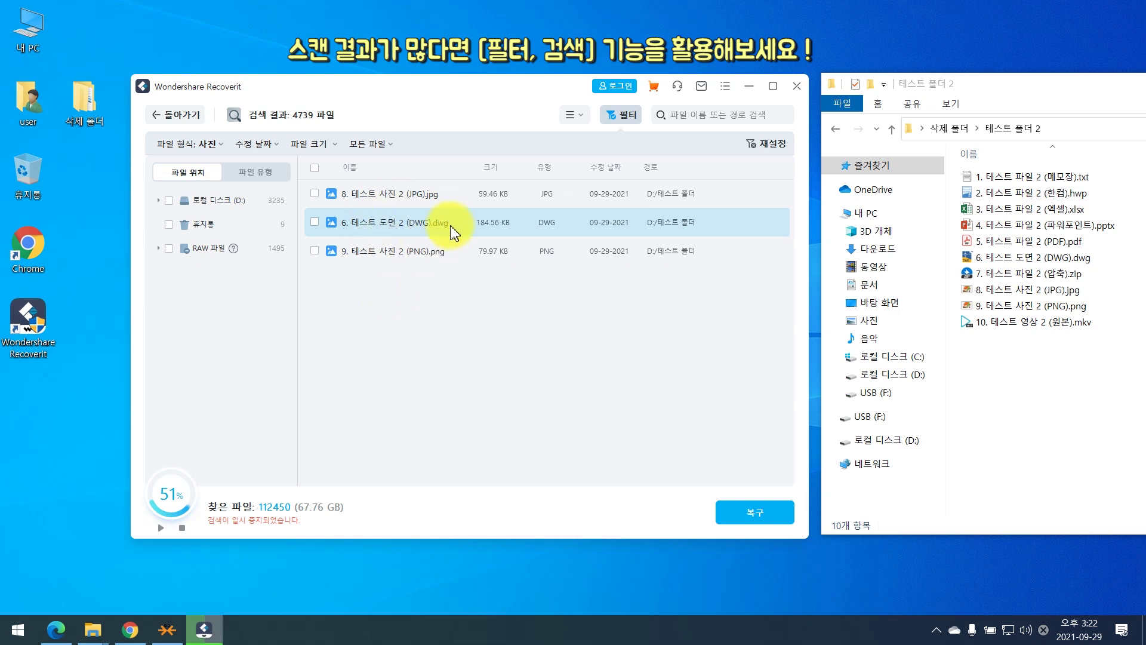
- Change the file type filter from 사진 to 동영상 (video) only
click(210, 154)
click(203, 189)
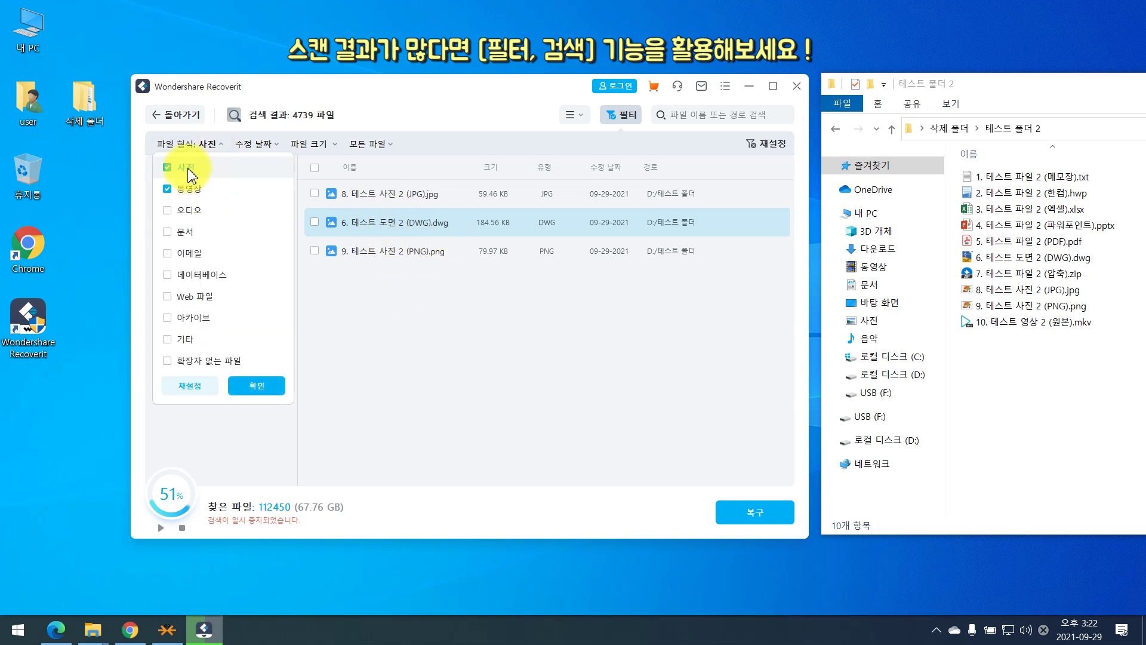
click(187, 167)
click(247, 373)
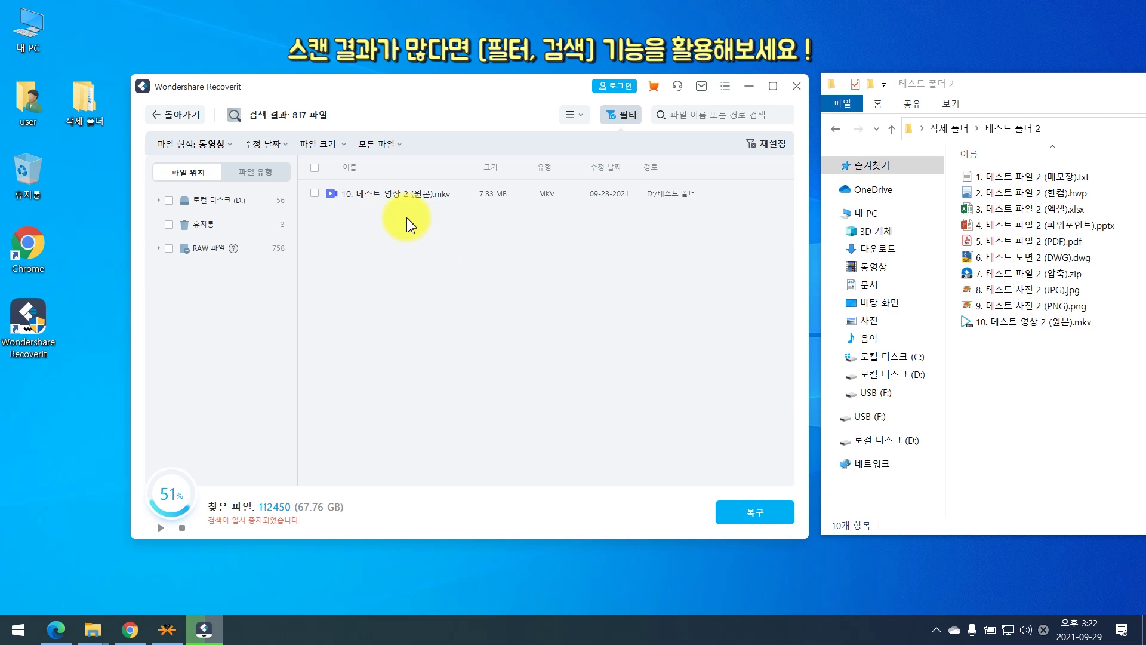
- Reset the file type filter to show every found file in the folder
click(197, 149)
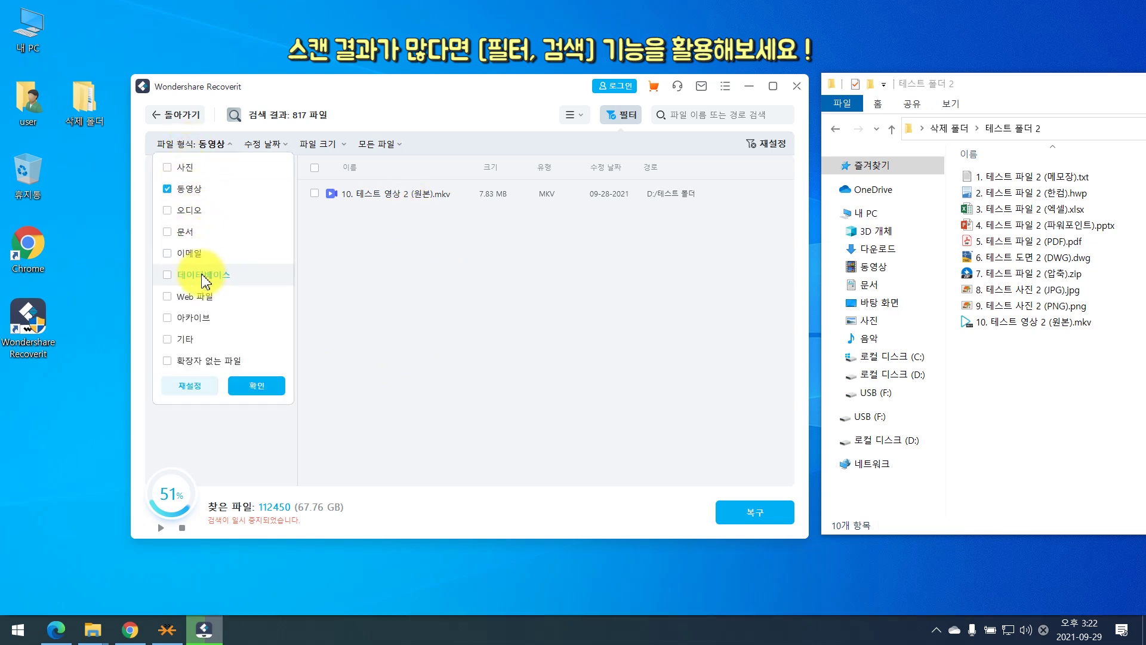
click(167, 189)
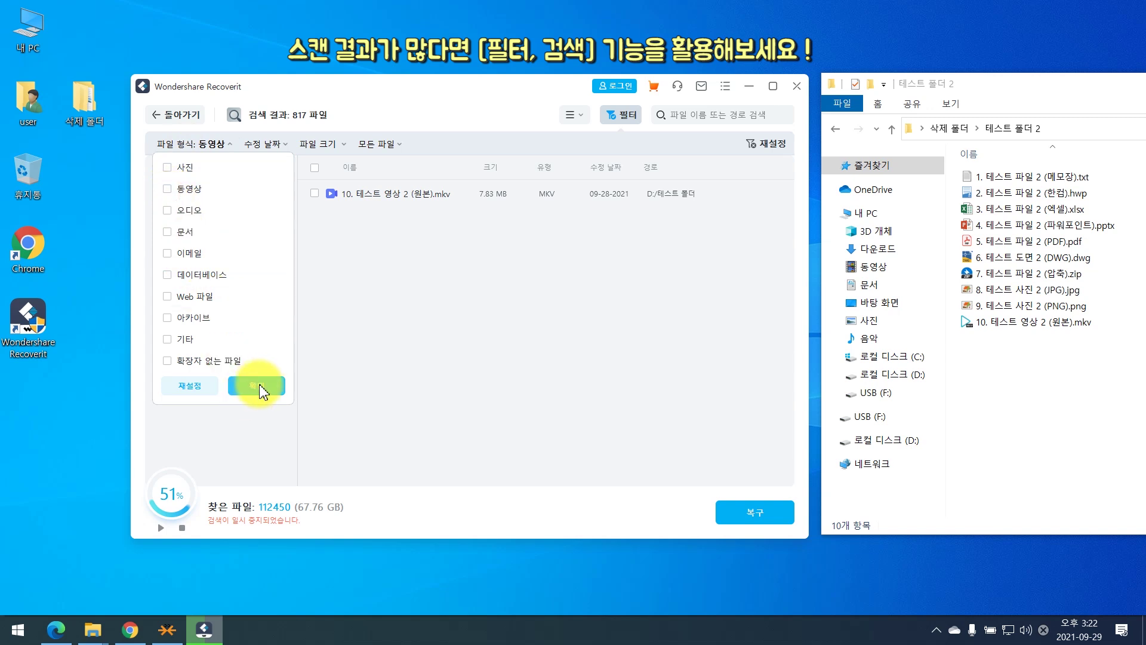
click(187, 388)
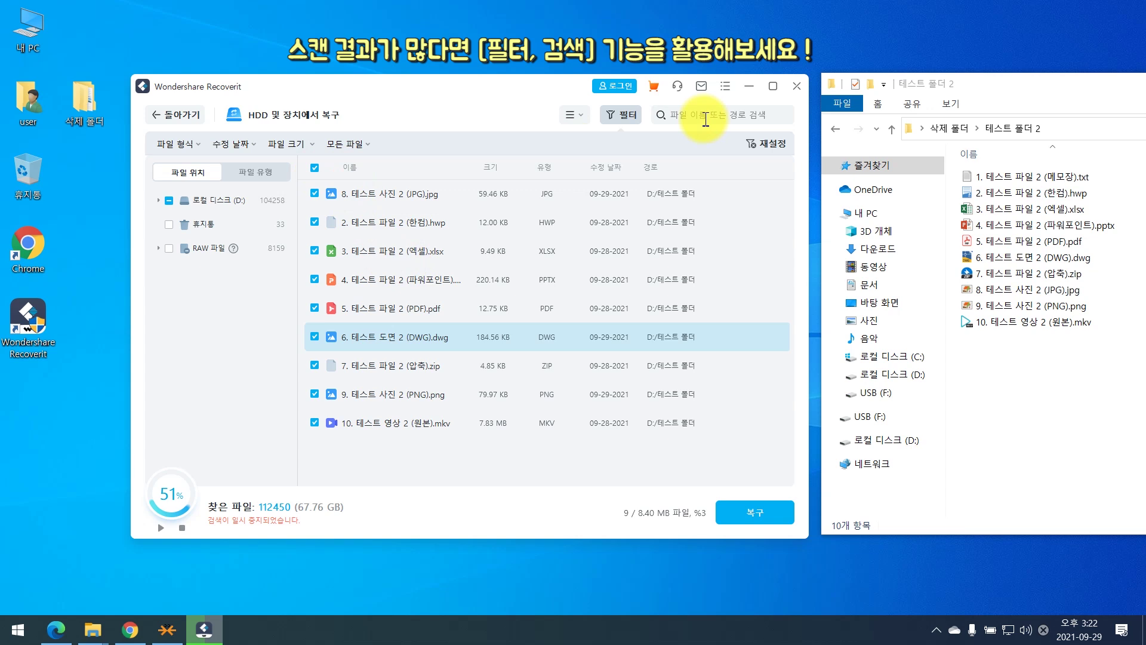
- Search the scan results for 도면 and open the DWG match located in D:/테스트 폴더
click(706, 117)
text(도면)
key(Return)
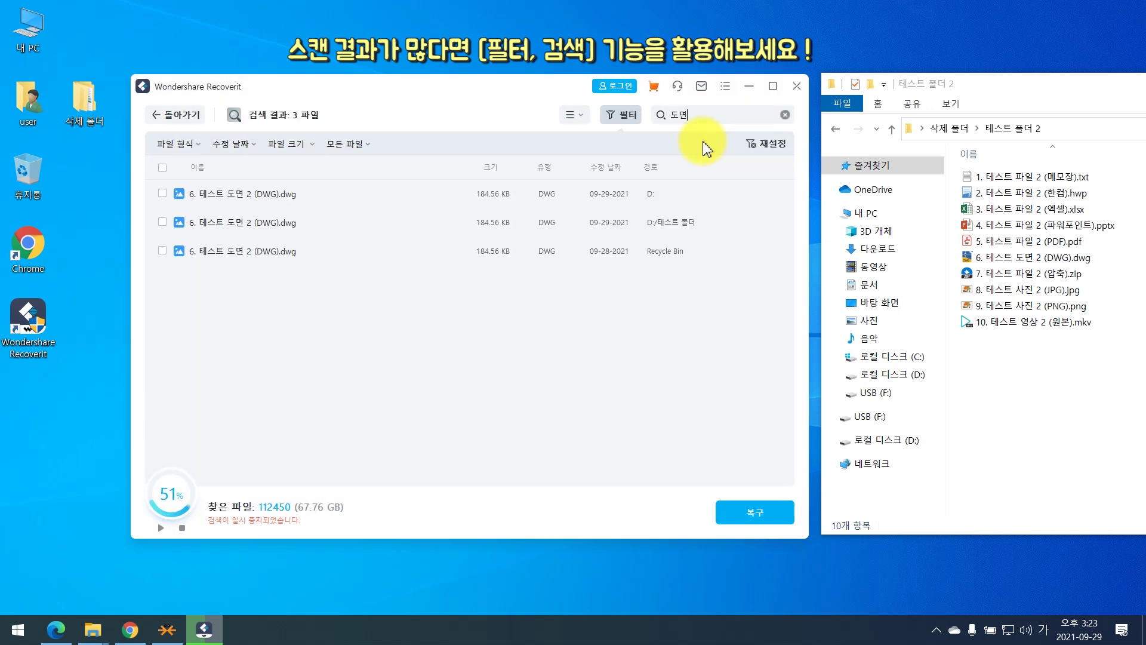
double_click(227, 222)
- Select all the found files in 테스트 폴더 and start recovering them
click(315, 167)
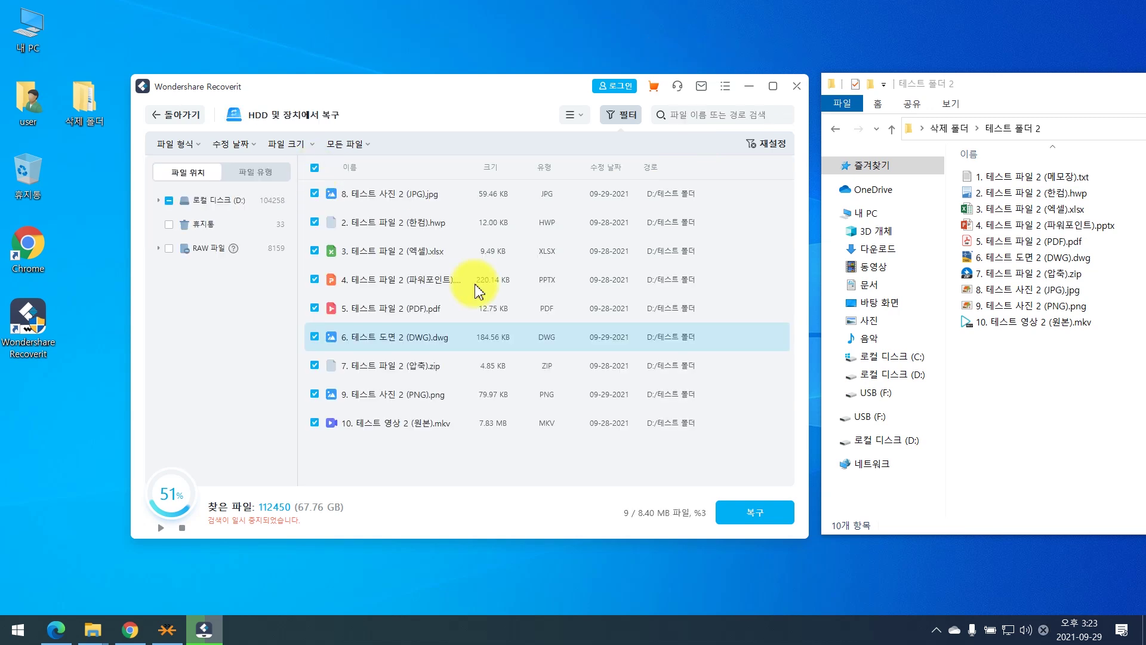
click(766, 524)
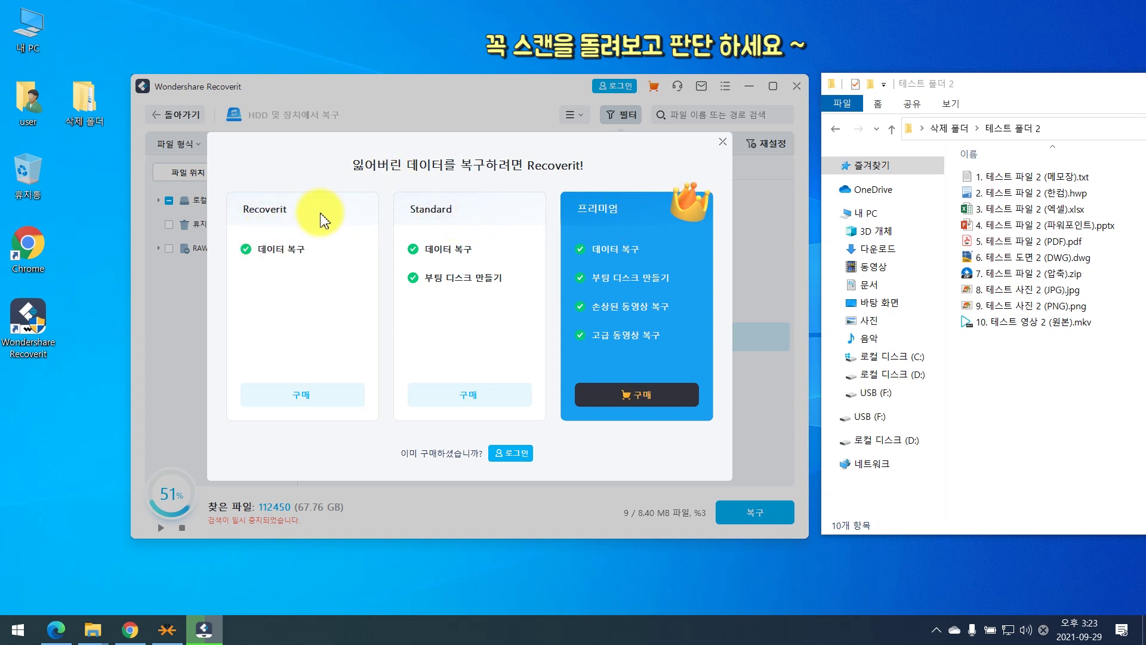
- Open the online store for the basic Recoverit edition and examine the 제품 기능 비교 feature table
click(294, 401)
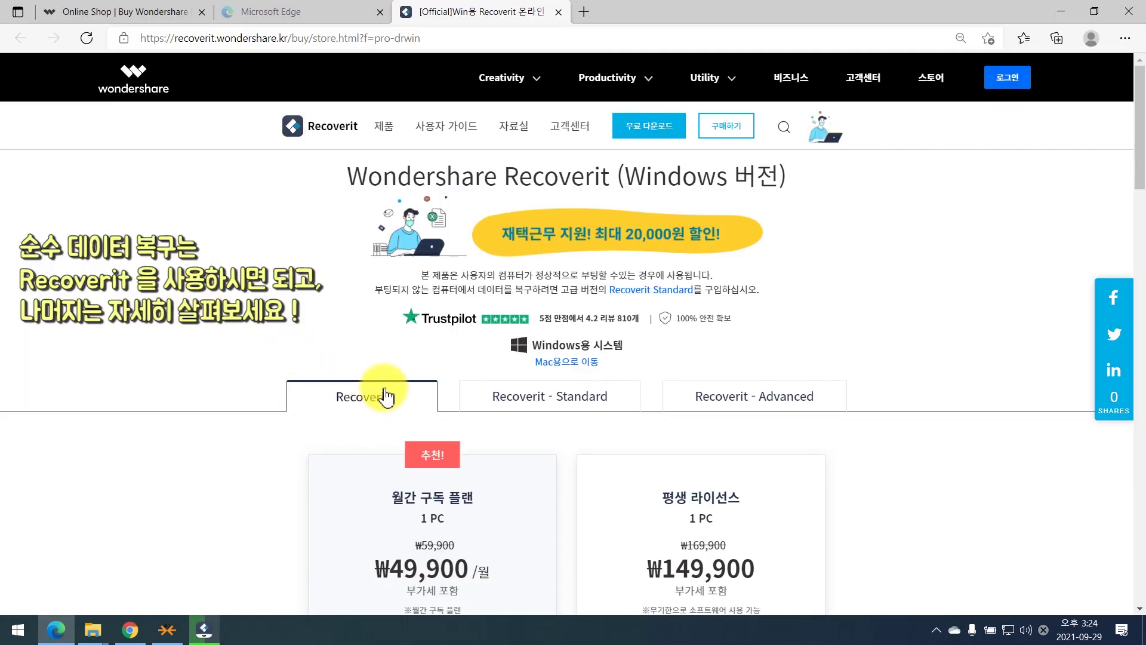
scroll(384, 396, down, 3)
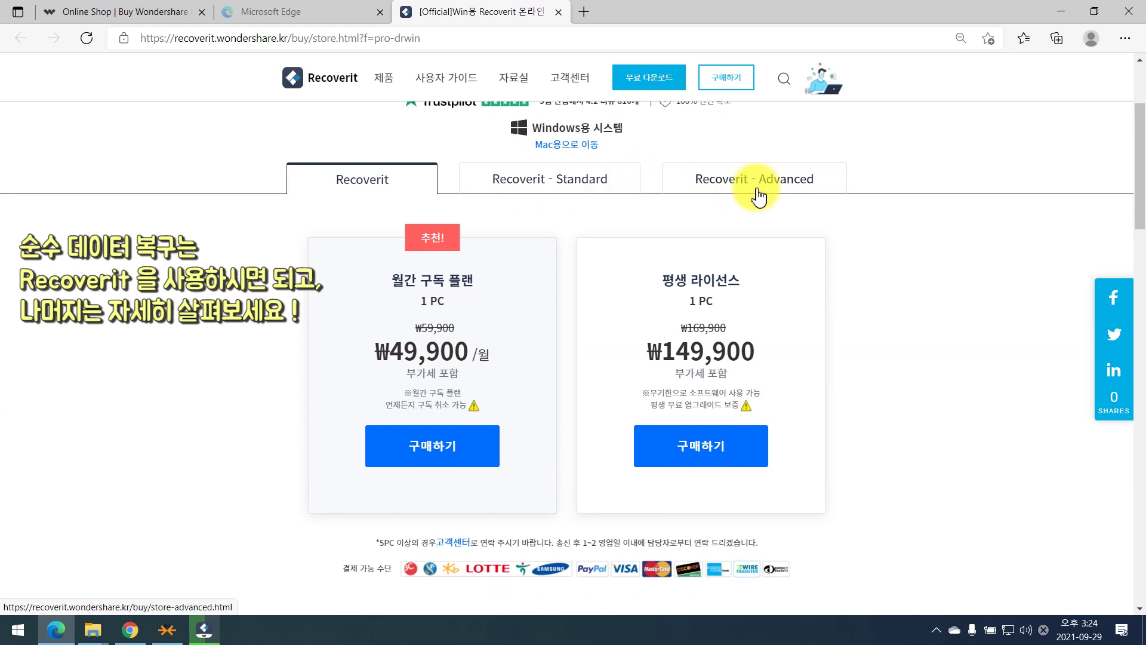
scroll(772, 202, down, 10)
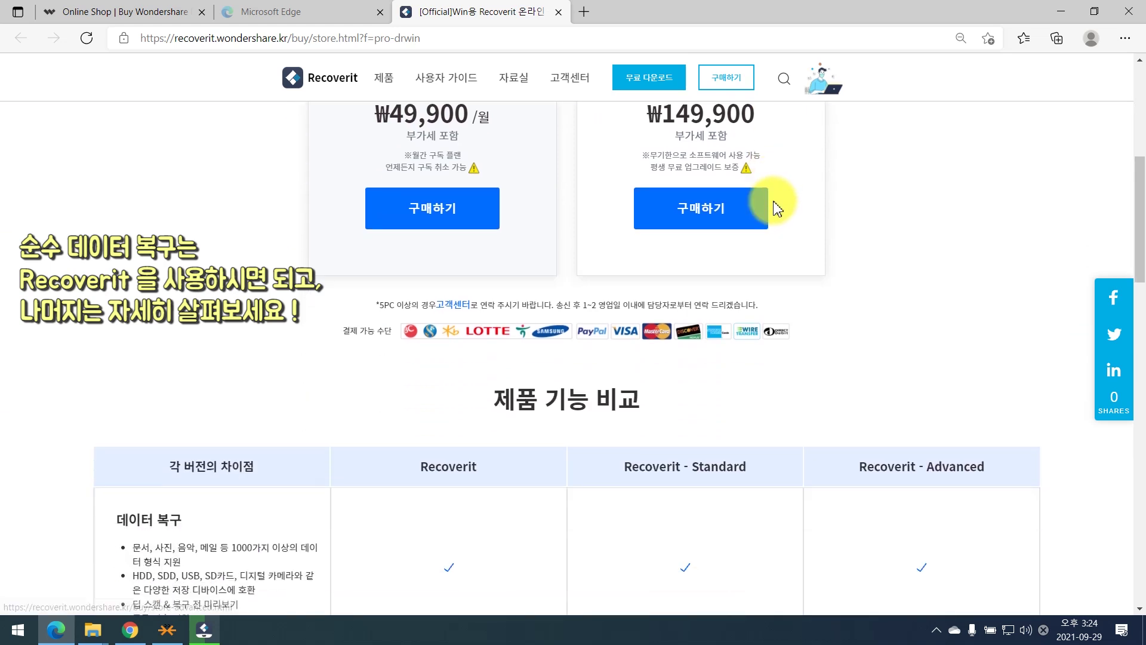
scroll(454, 203, up, 1)
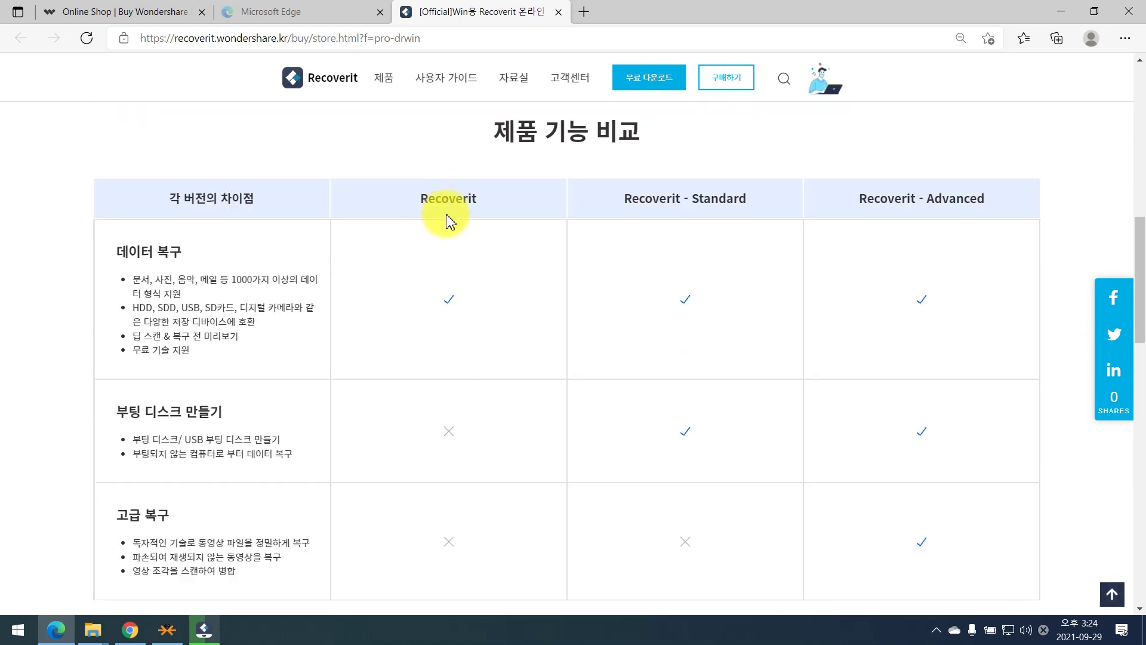
drag(129, 251, 190, 253)
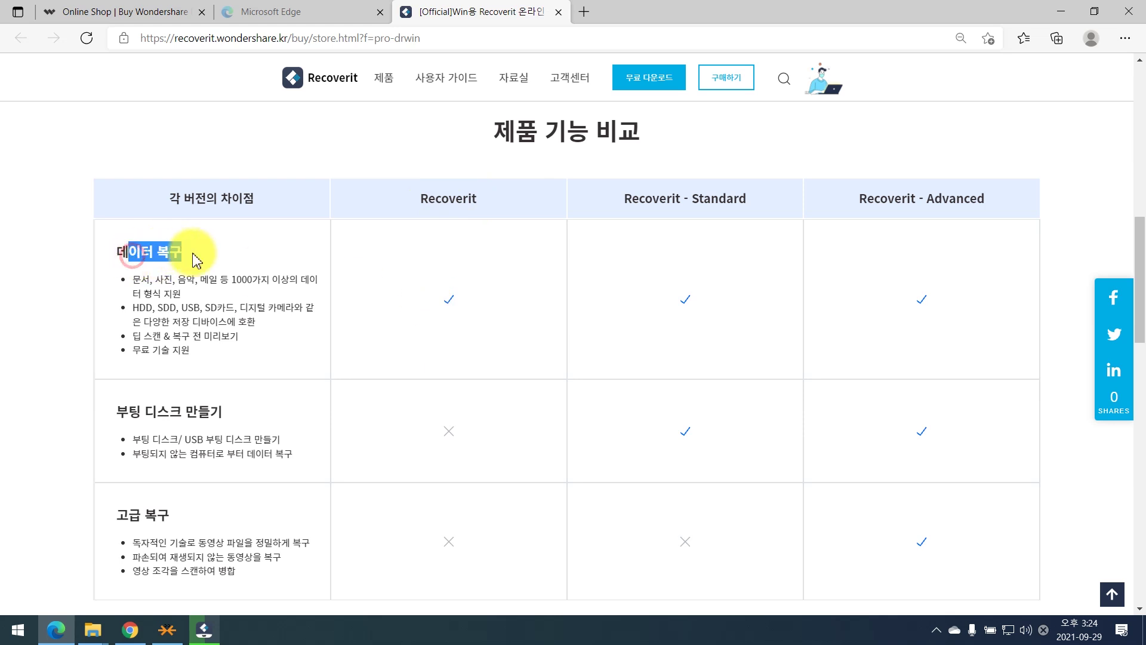
click(533, 308)
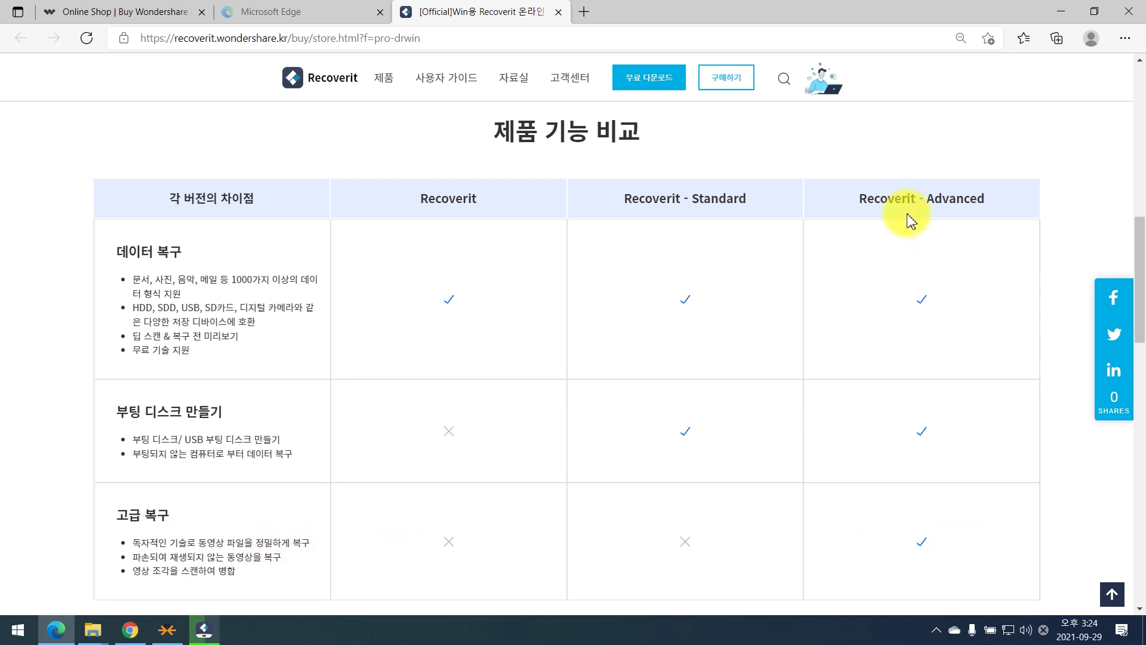
- Compare the monthly and lifetime prices of the Recoverit - Standard and Recoverit - Advanced editions
scroll(448, 277, up, 10)
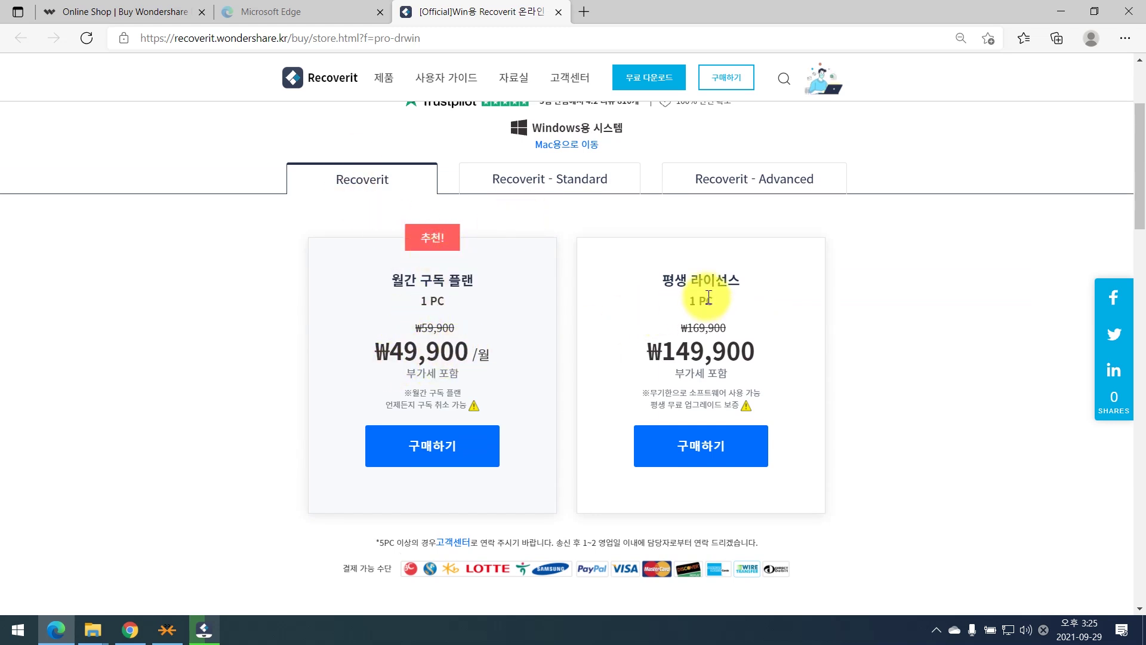
click(585, 182)
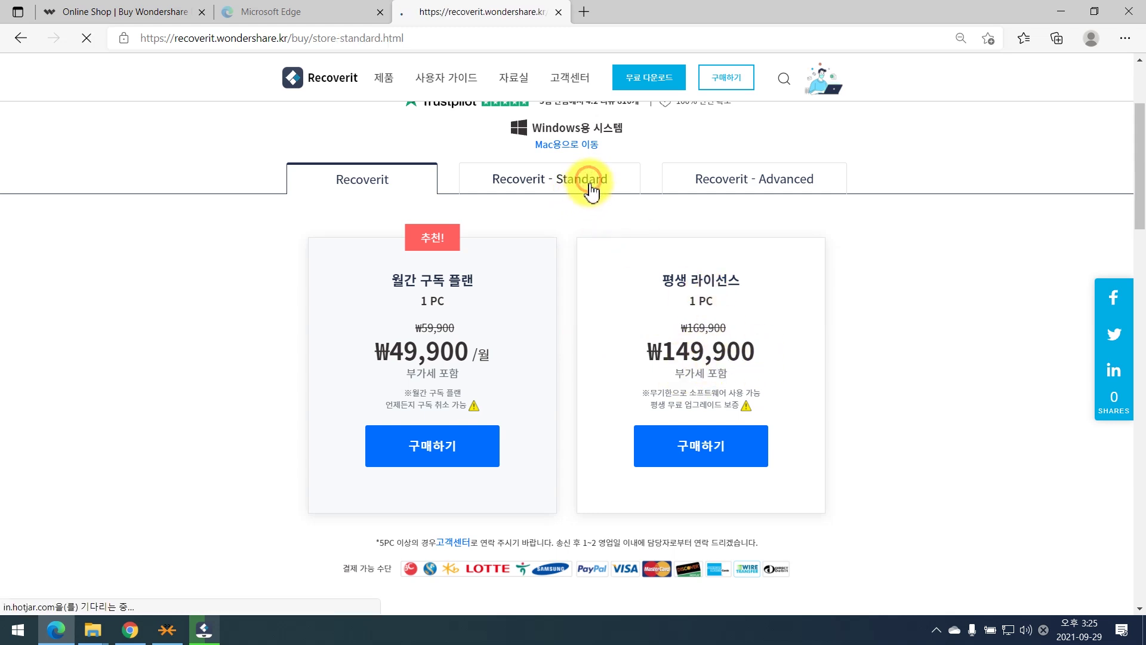
scroll(422, 481, down, 2)
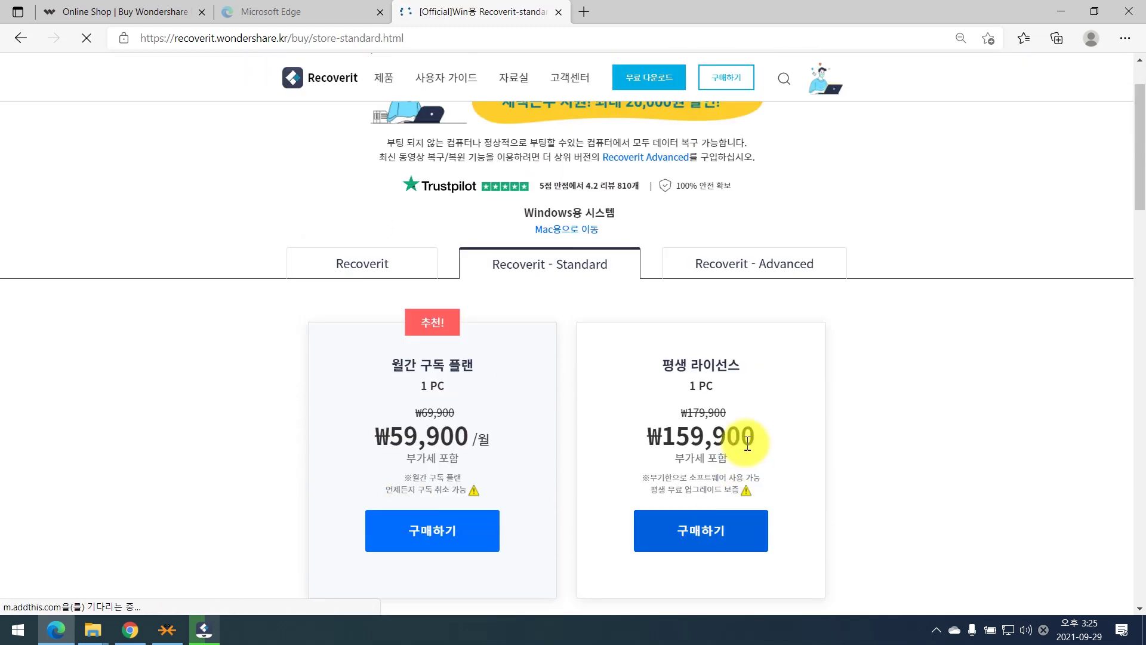
click(798, 274)
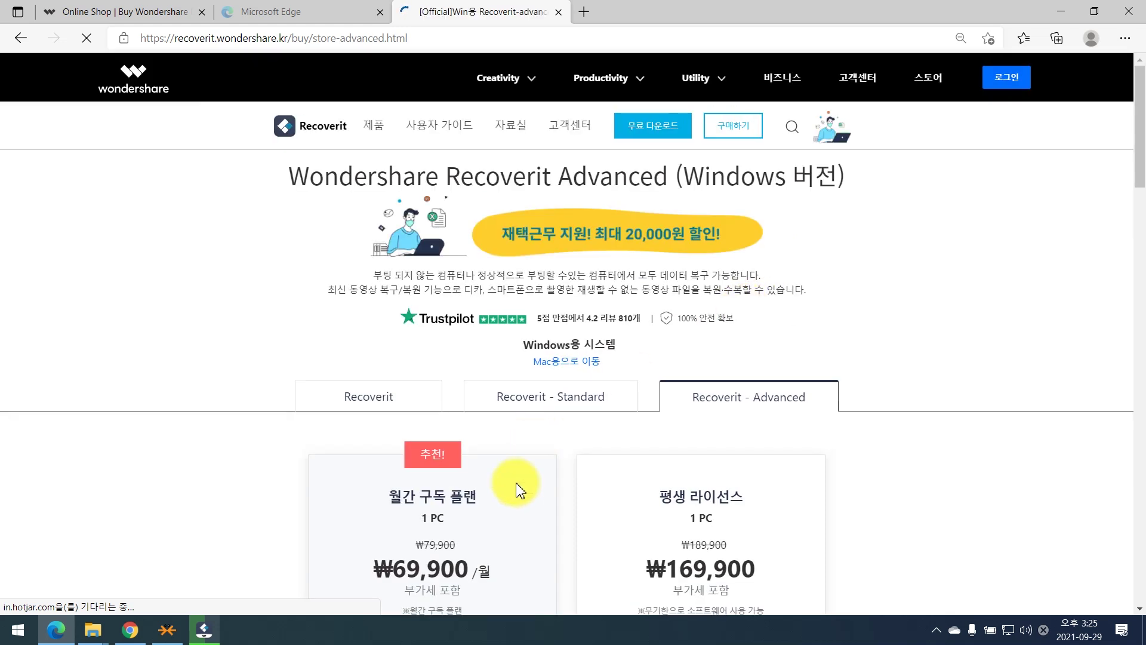
scroll(493, 454, down, 2)
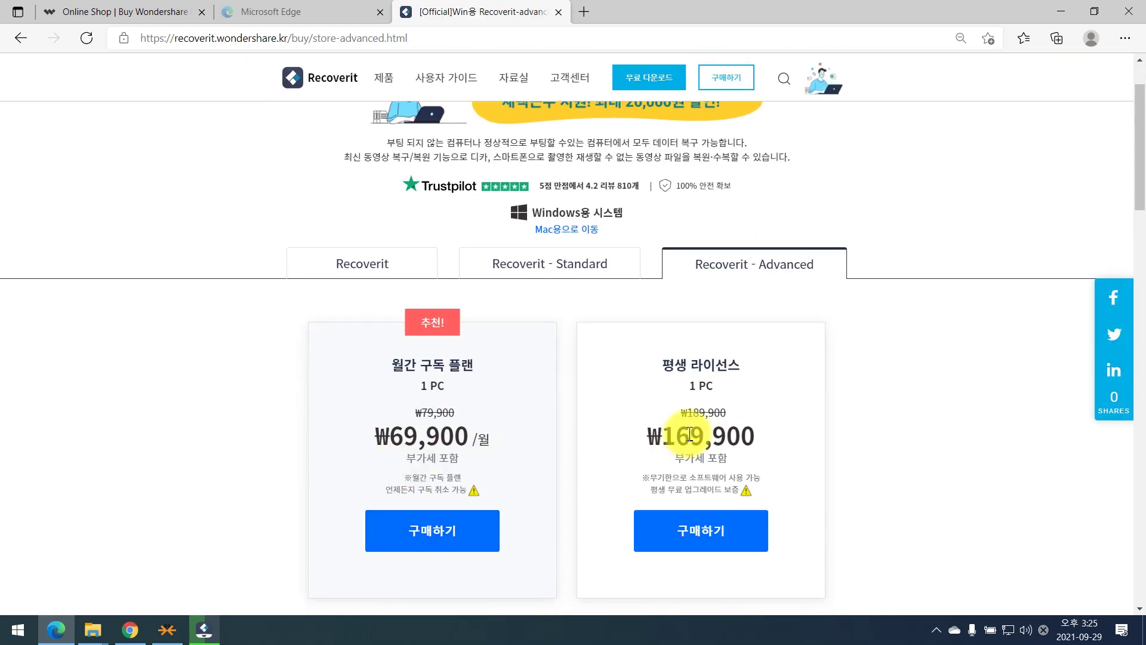
- Return to the basic Recoverit edition and view the checkout page for its monthly subscription plan
click(433, 264)
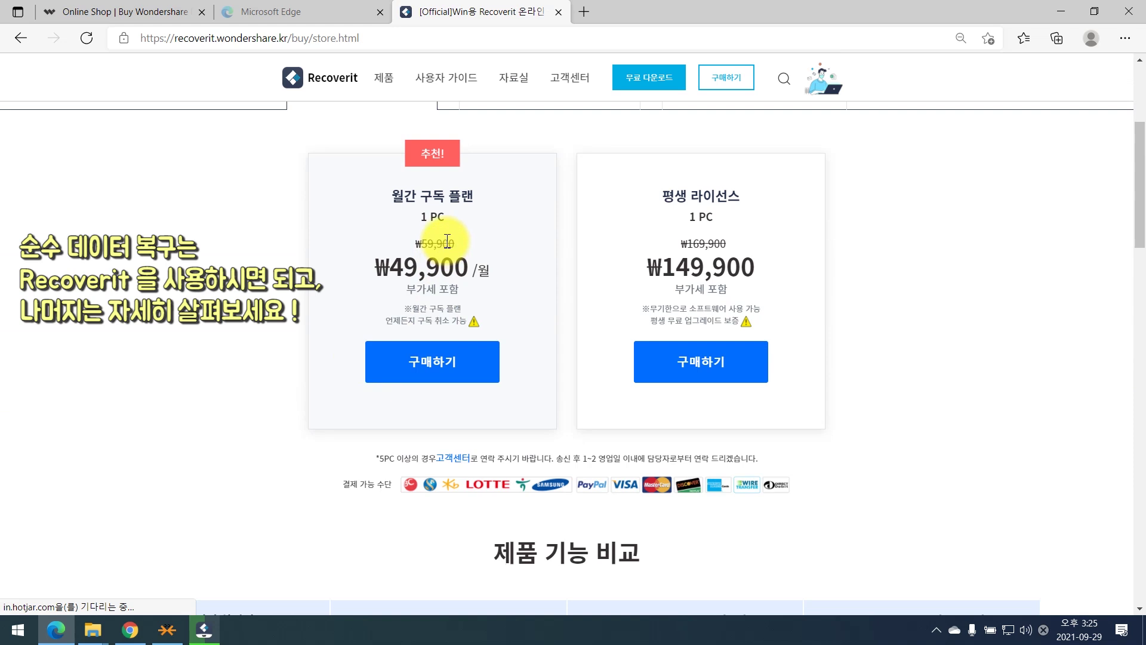
scroll(447, 243, up, 1)
click(446, 447)
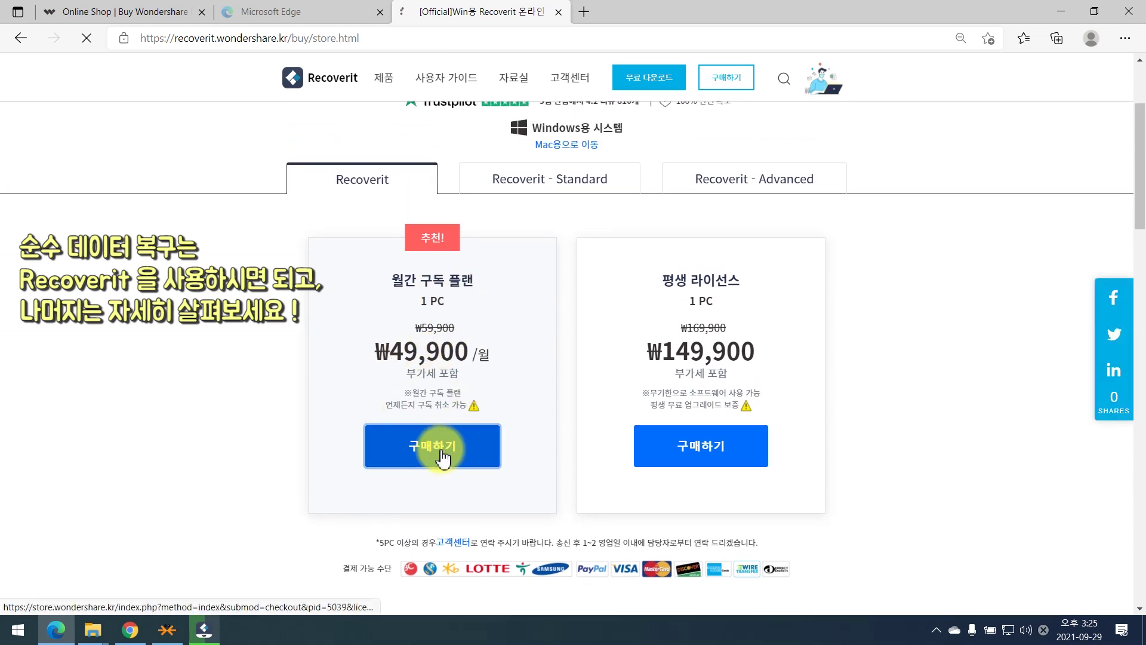
scroll(980, 283, down, 3)
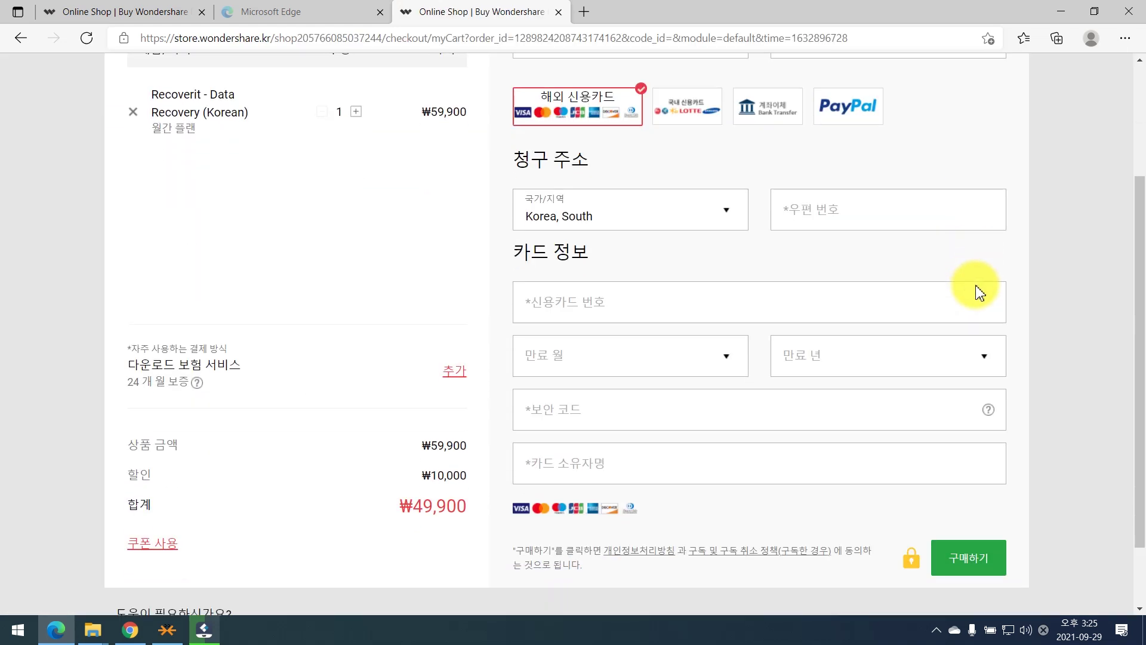
scroll(979, 293, down, 2)
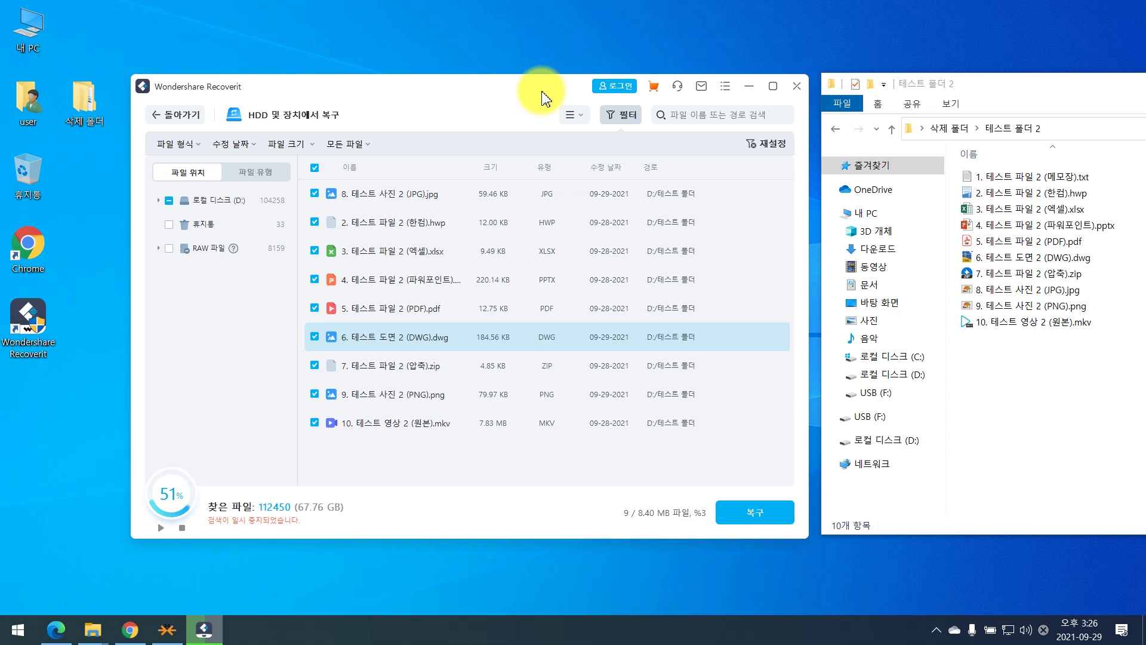
- Log in to Recoverit with the Wondershare ID e-mail and account password, and dismiss the account overview
click(621, 87)
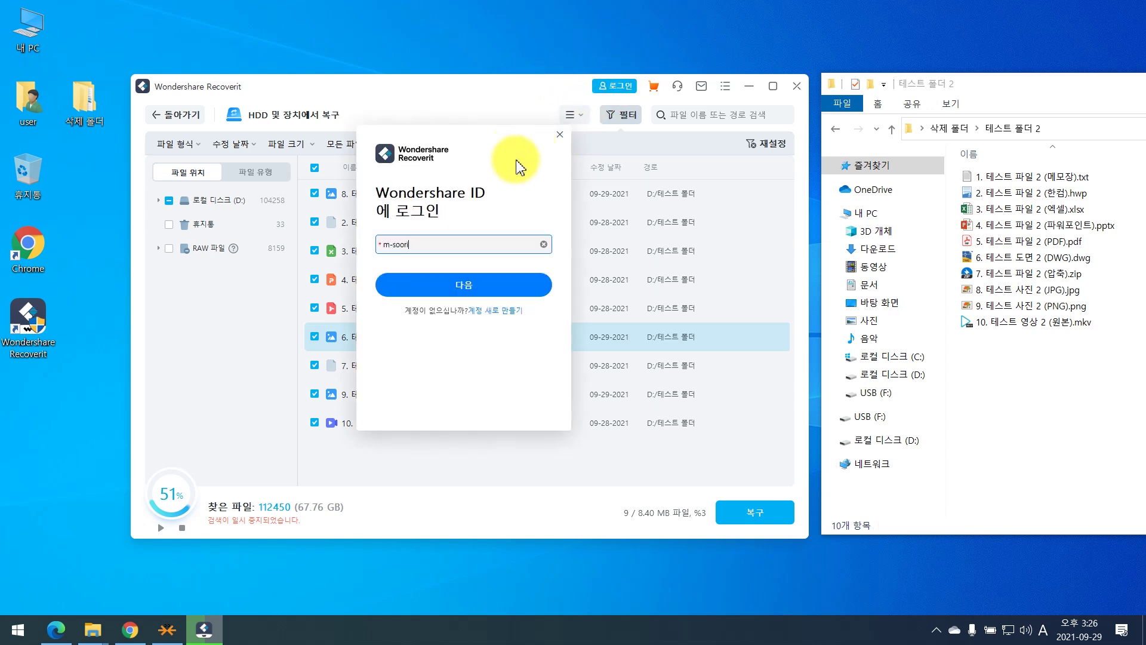
key(Return)
key(Return)
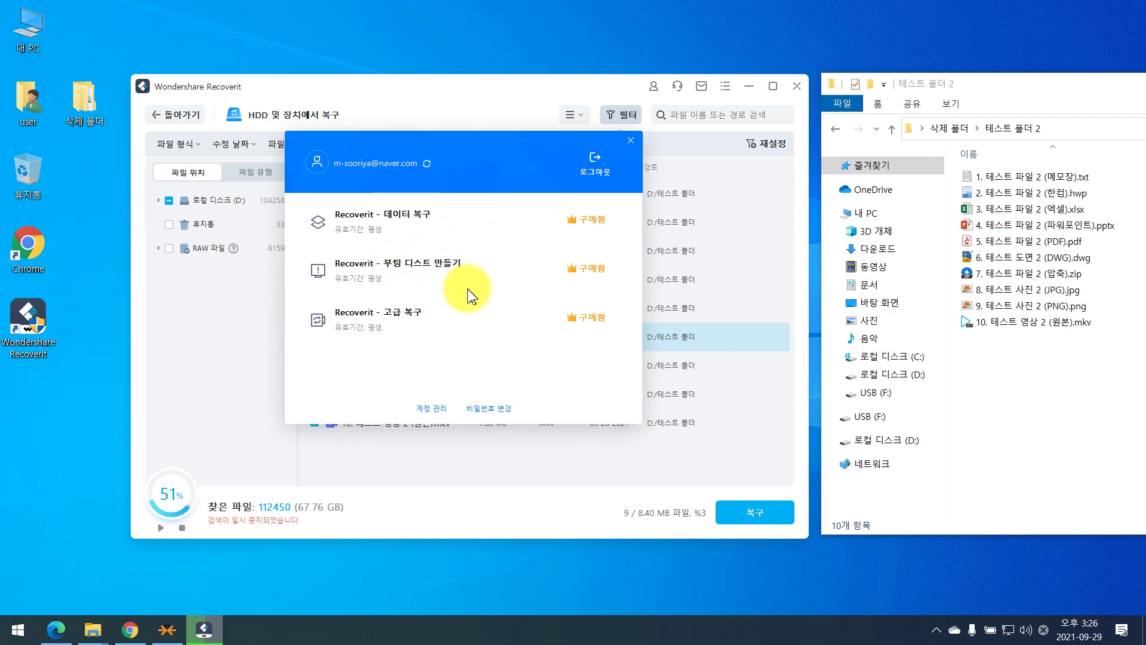
click(630, 140)
- Recover the nine selected files, choosing USB(F:) as the save location
click(754, 516)
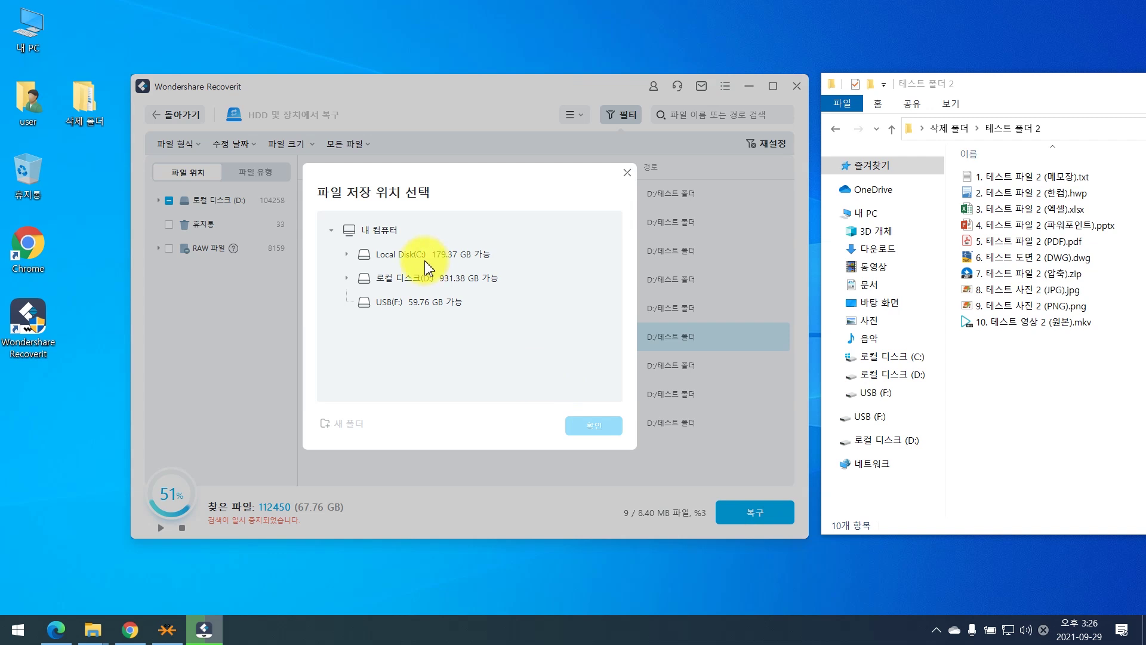
click(460, 279)
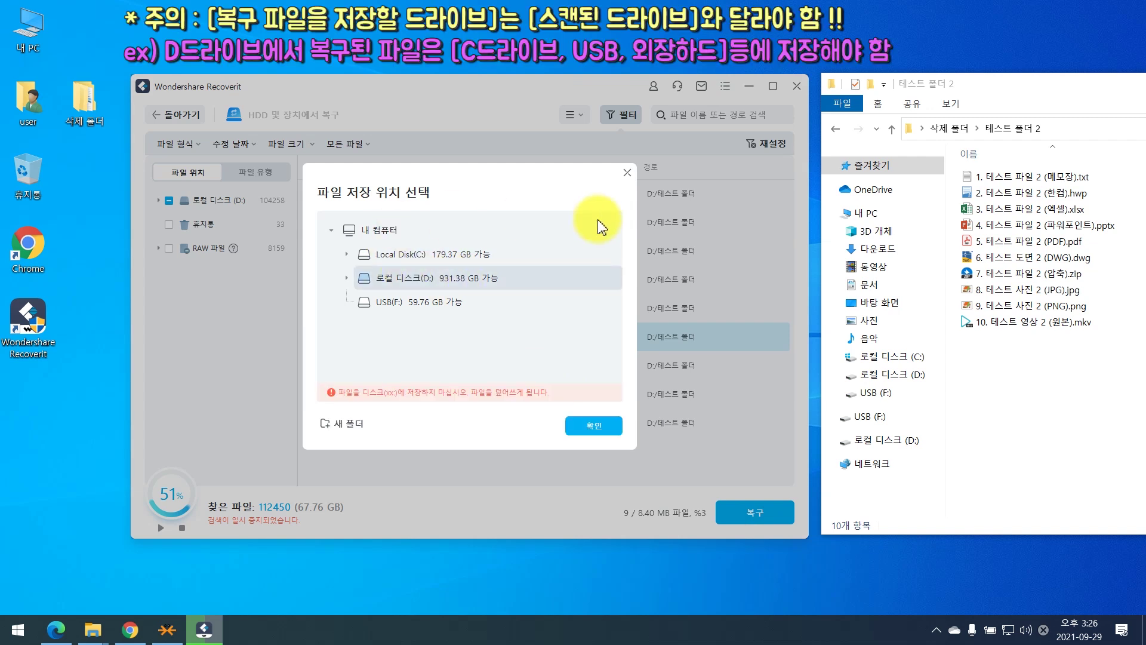
click(439, 256)
click(438, 308)
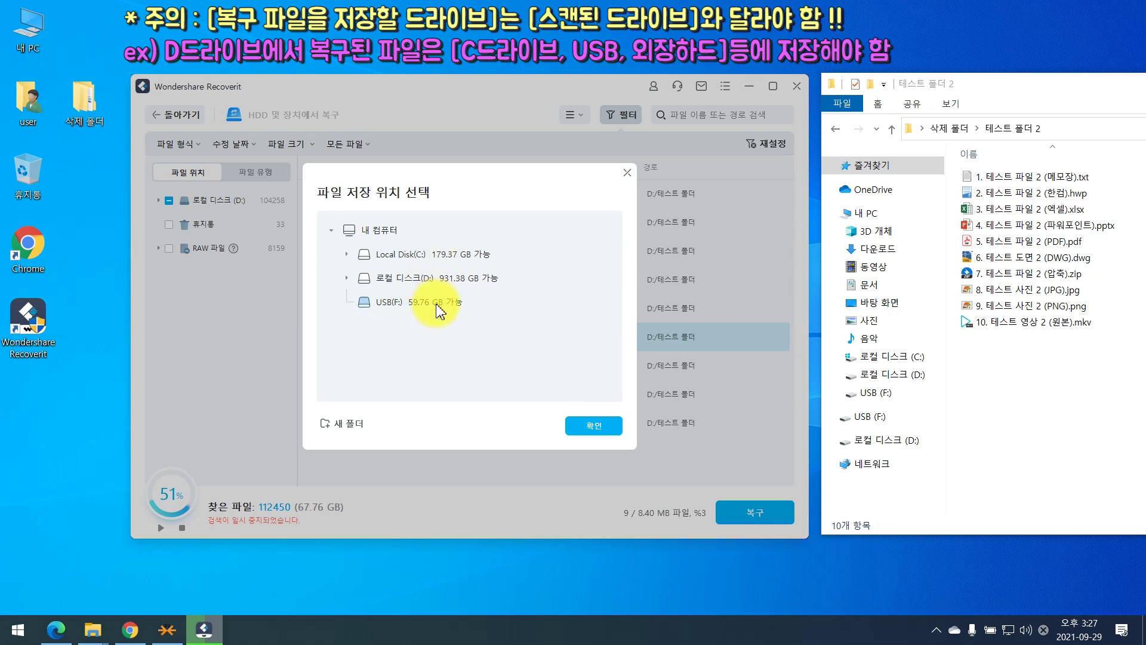
click(593, 425)
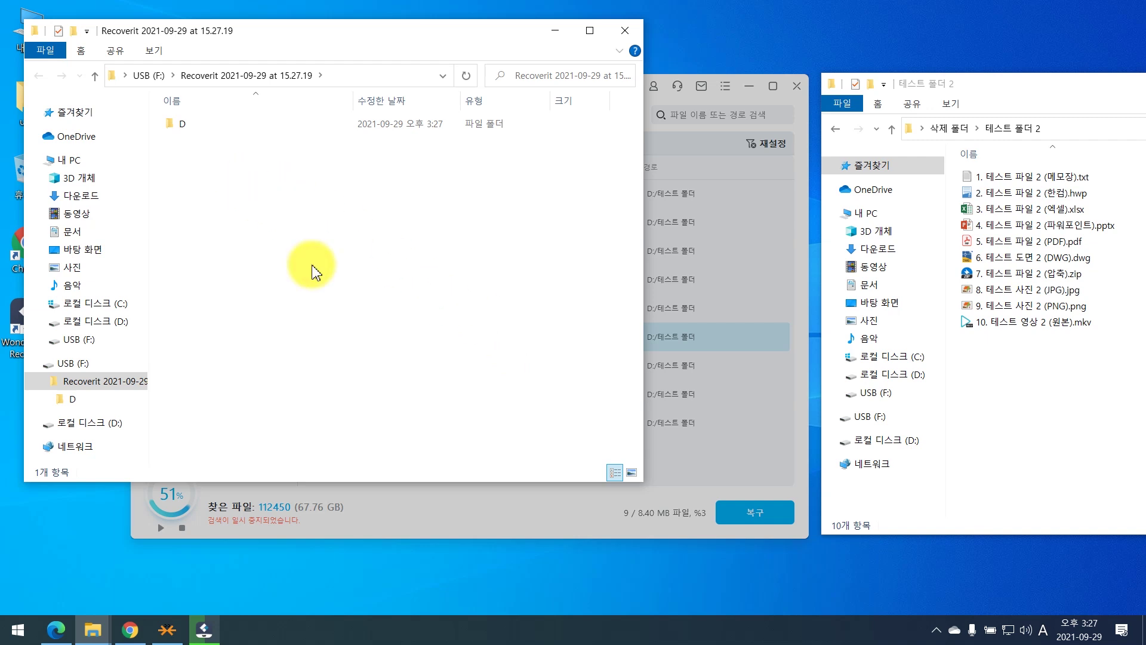
- Open the recovered 테스트 폴더 inside the Recoverit folder's D subfolder on USB (F:)
click(105, 161)
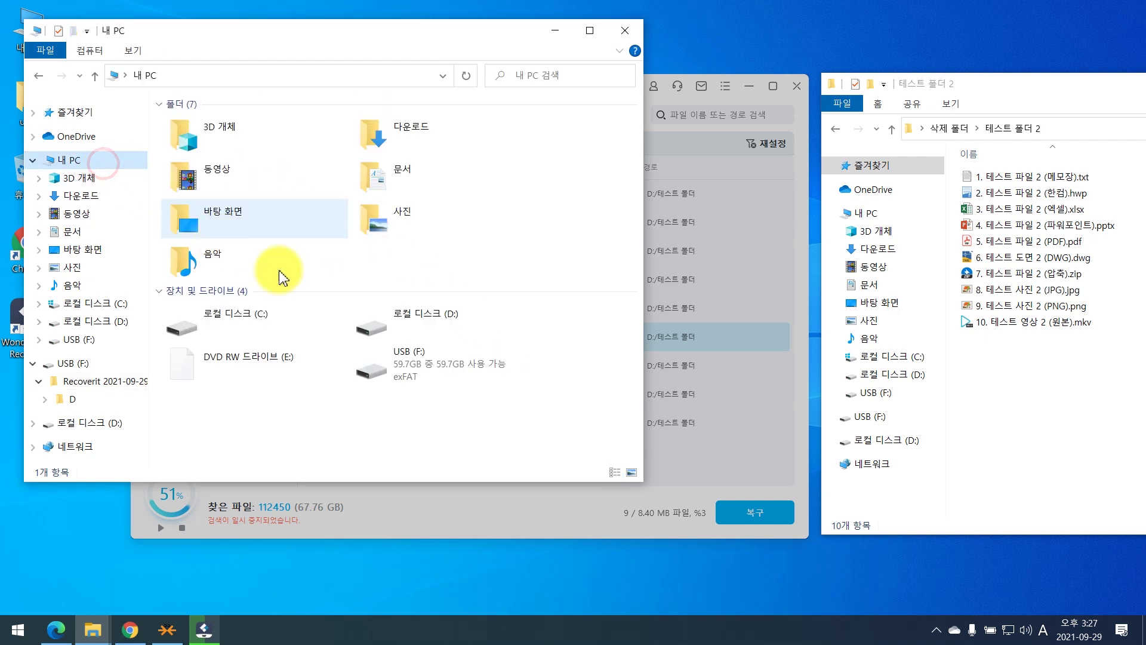
double_click(429, 370)
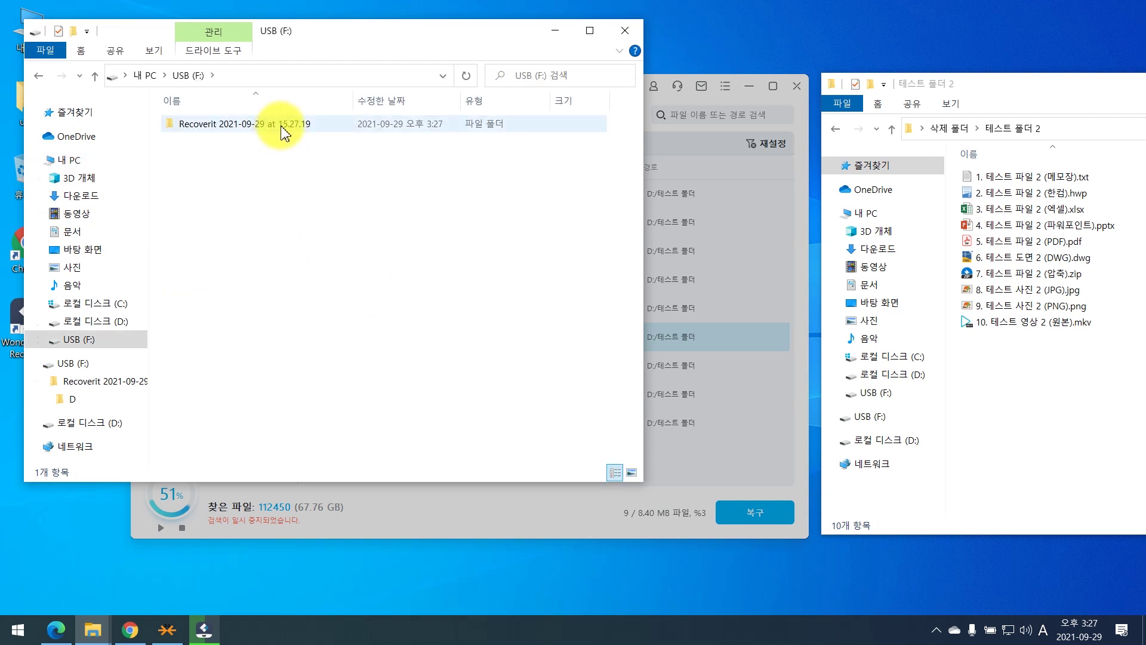
double_click(286, 124)
double_click(290, 124)
click(327, 132)
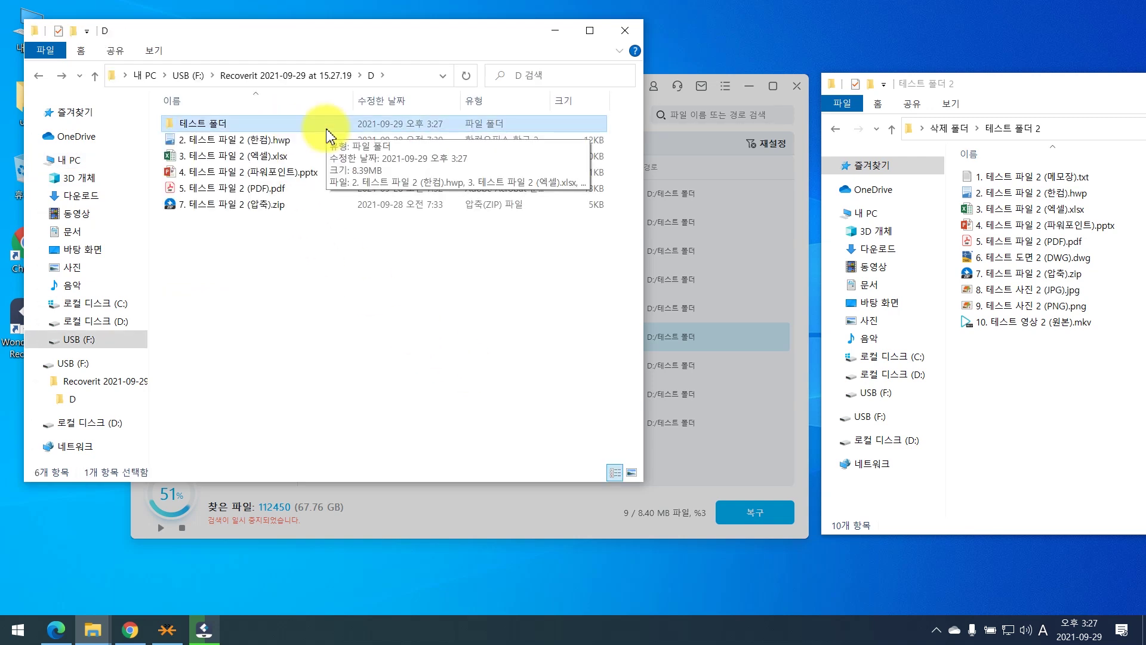
double_click(278, 122)
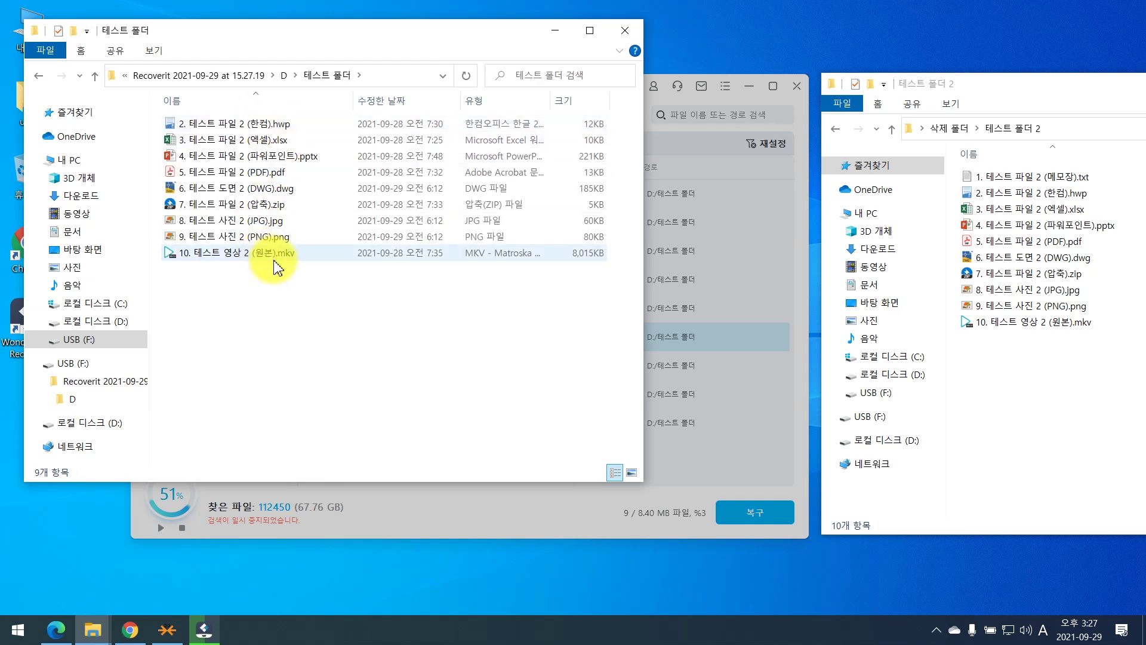
- Check the contents of the recovered HWP, XLSX and PPTX files, closing each one after viewing
double_click(290, 123)
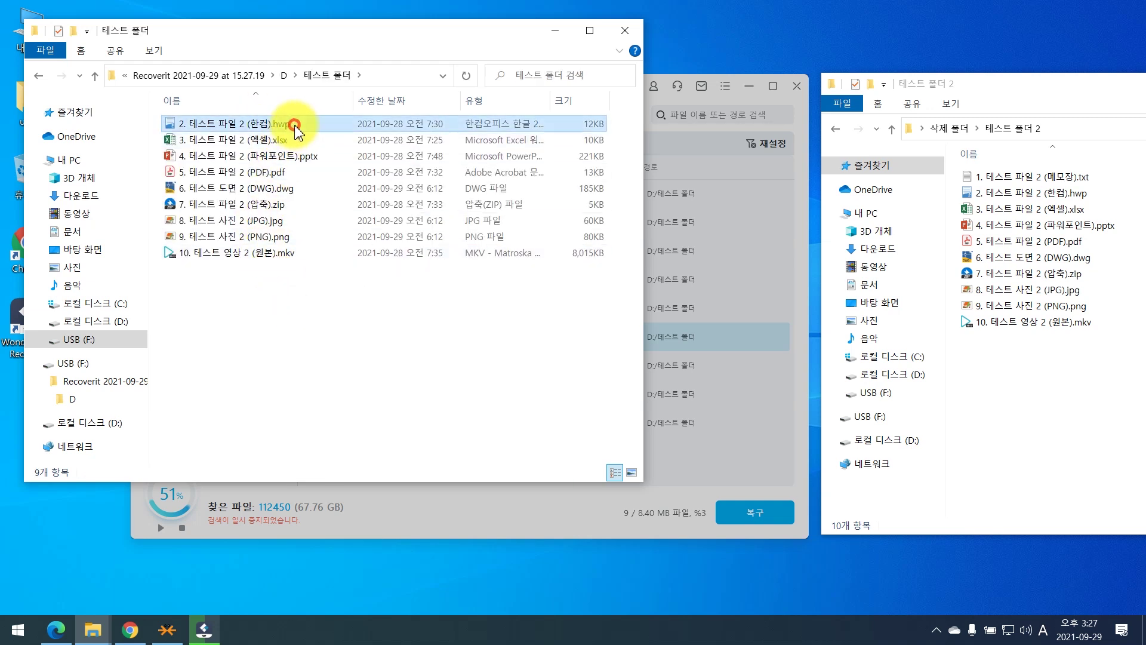
click(681, 10)
double_click(241, 140)
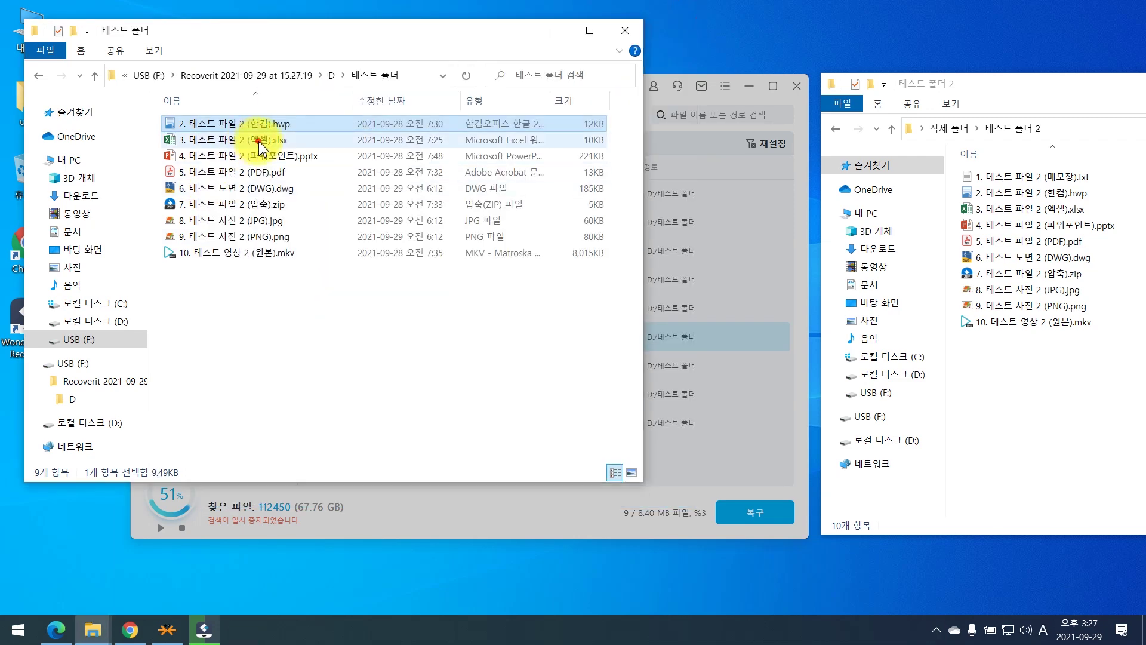
click(924, 13)
double_click(247, 156)
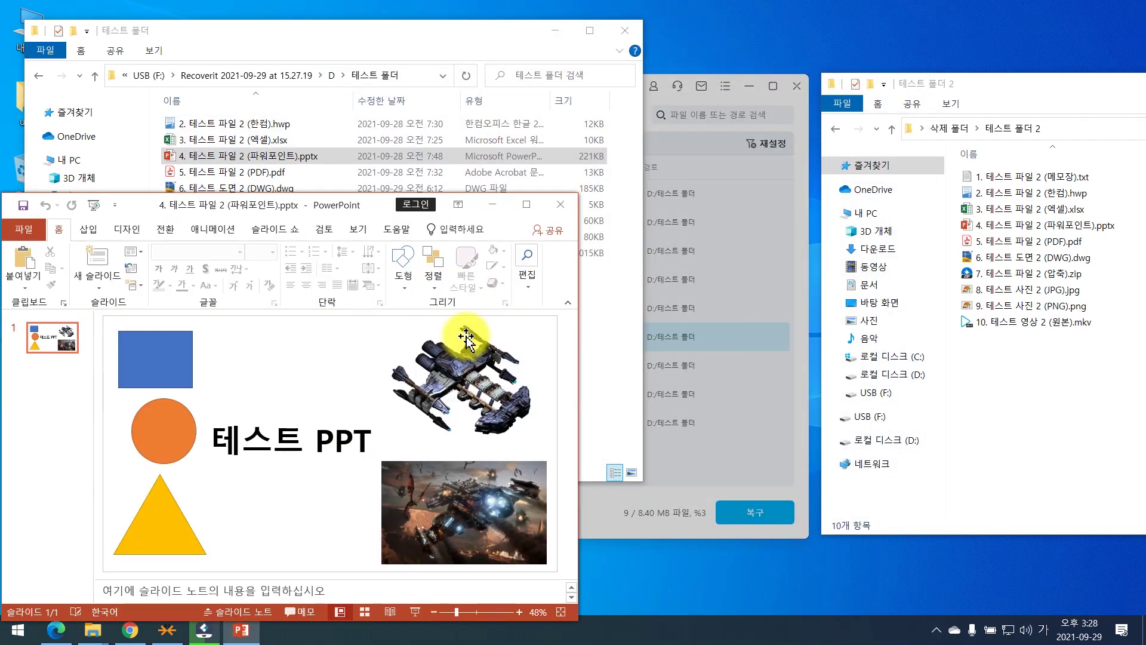
click(560, 207)
- View the recovered PDF document and DWG drawing, closing each one after checking
double_click(325, 172)
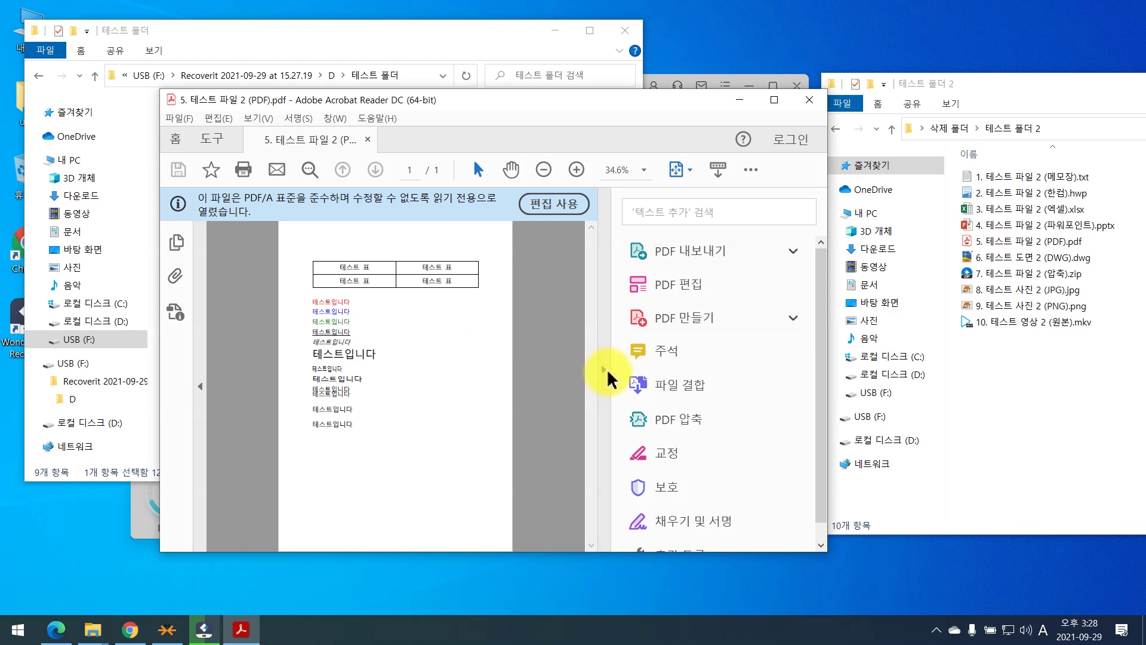
click(810, 100)
double_click(307, 187)
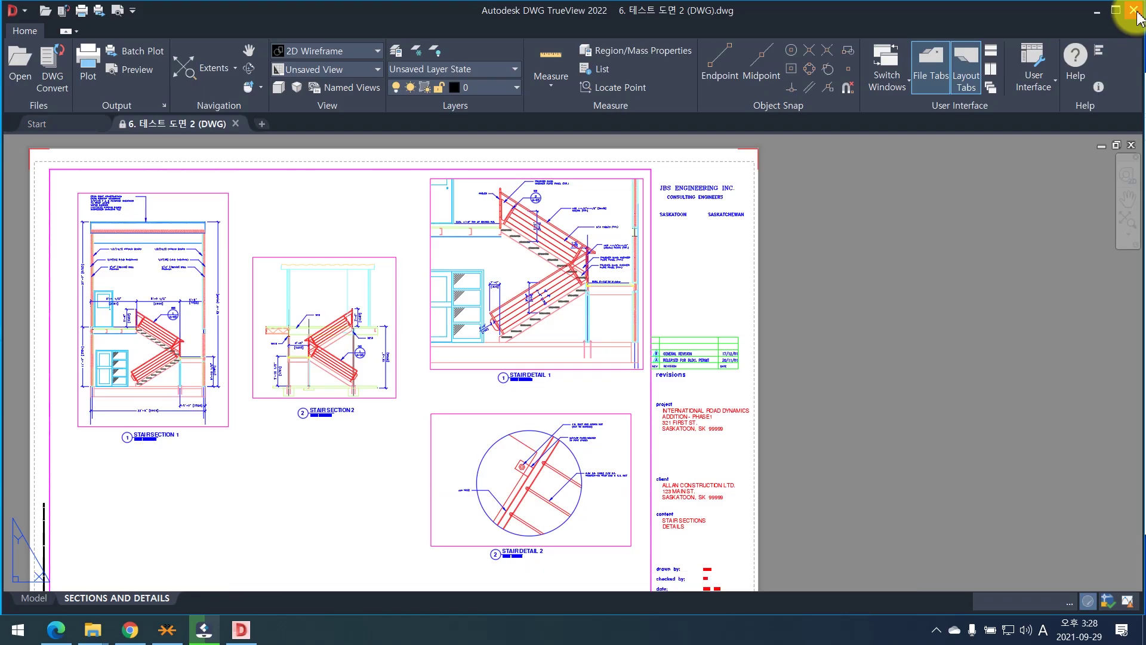
click(1137, 11)
- Inspect the recovered ZIP archive and the 테스트 파일 (한컴).hwp file inside it, and close both
double_click(299, 204)
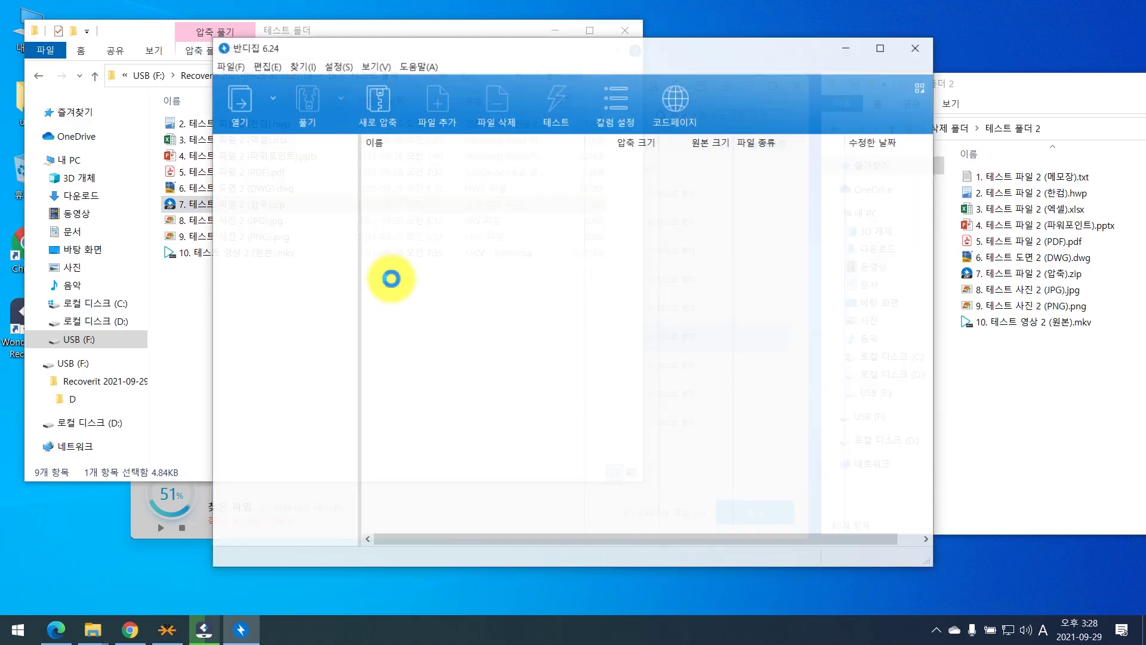
click(513, 229)
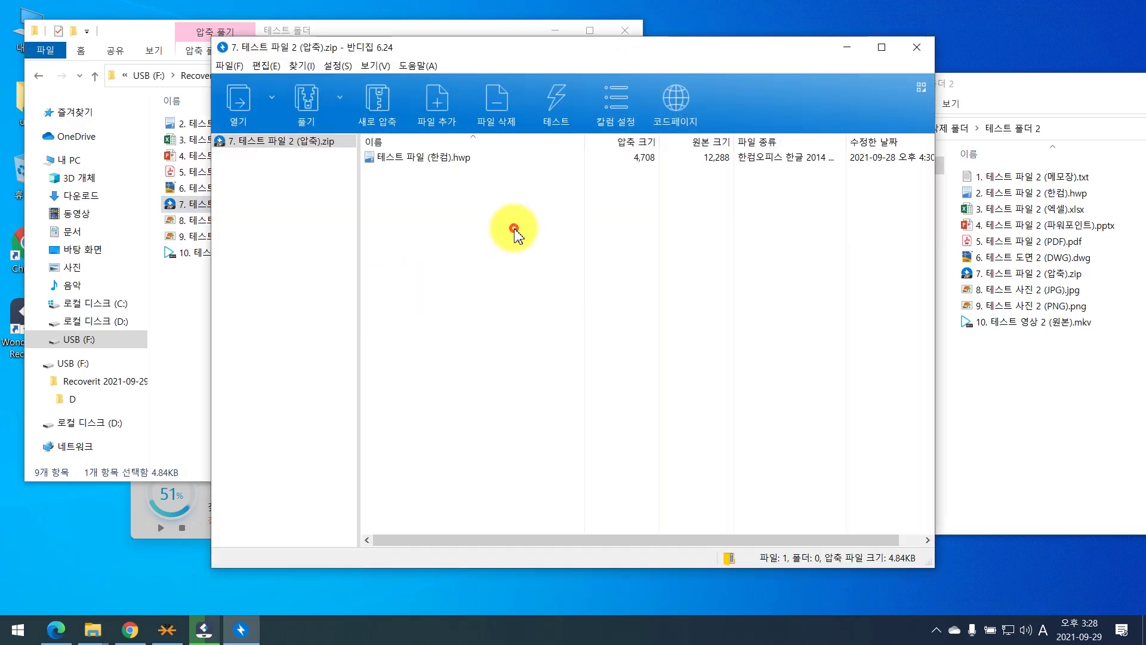
click(448, 157)
double_click(448, 158)
key(alt+F4)
click(917, 47)
- View the recovered JPG and PNG photos, closing each one after checking
click(313, 222)
double_click(313, 222)
click(1106, 238)
double_click(325, 237)
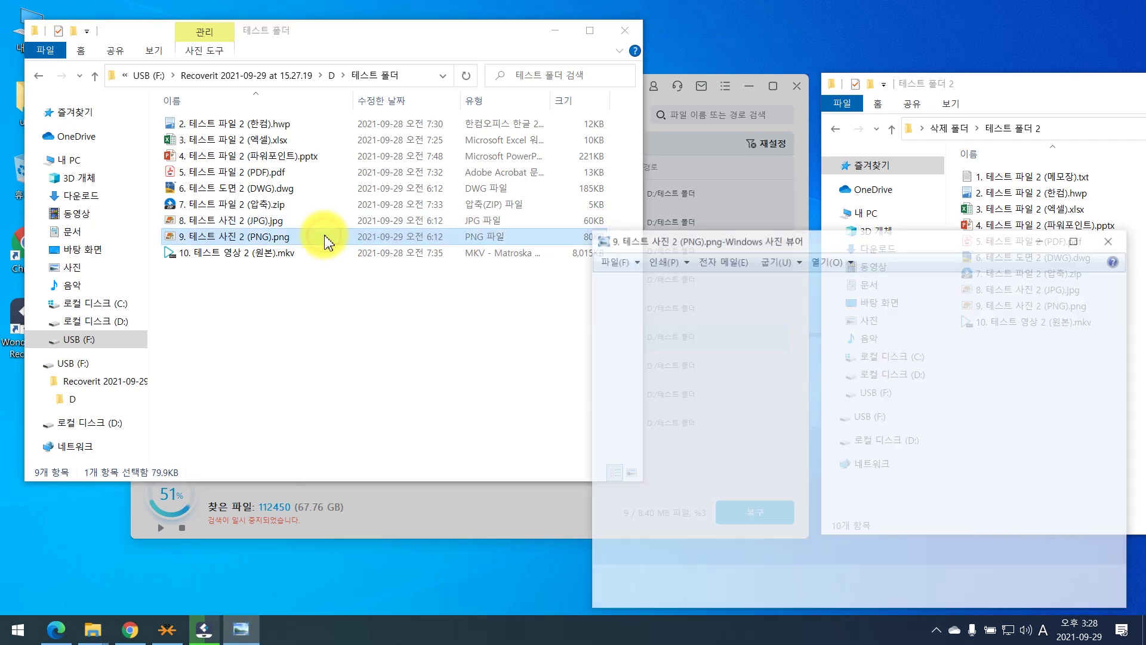
click(1109, 245)
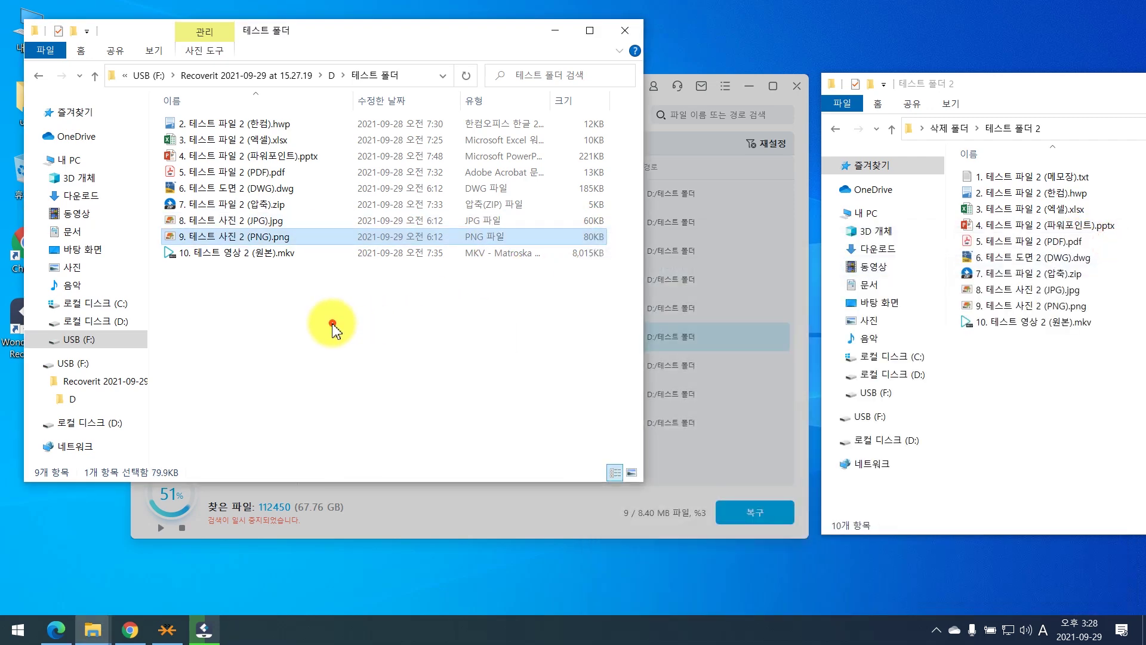
- Play the recovered MKV video on USB (F:) to check it, and close the player
click(282, 254)
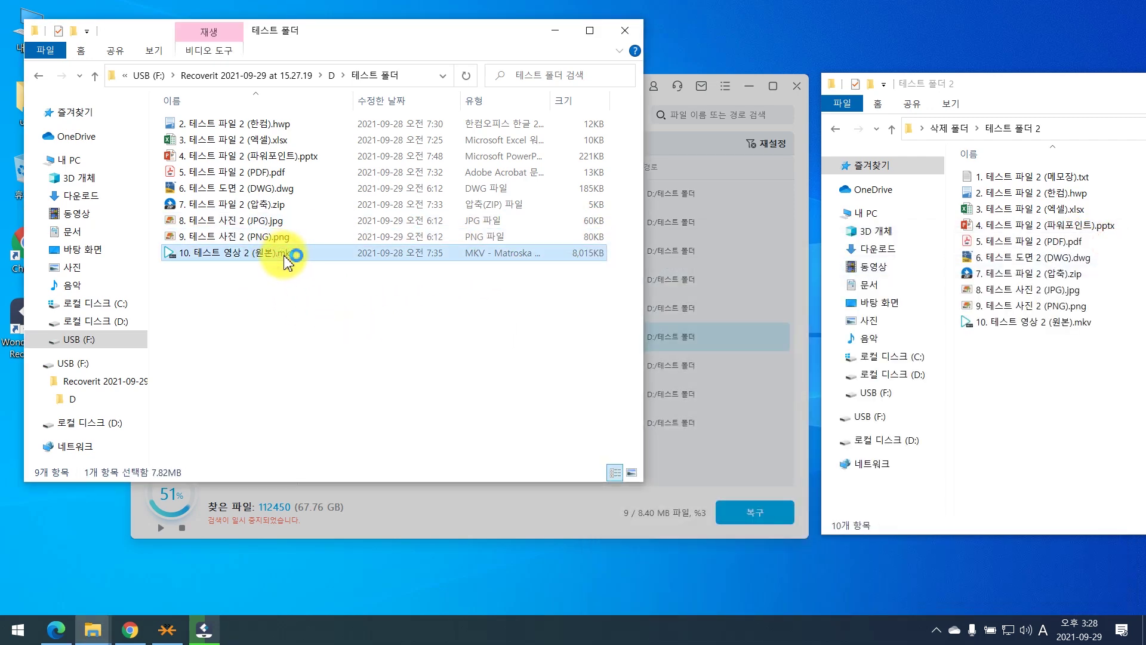
double_click(285, 255)
click(721, 114)
drag(361, 37, 454, 39)
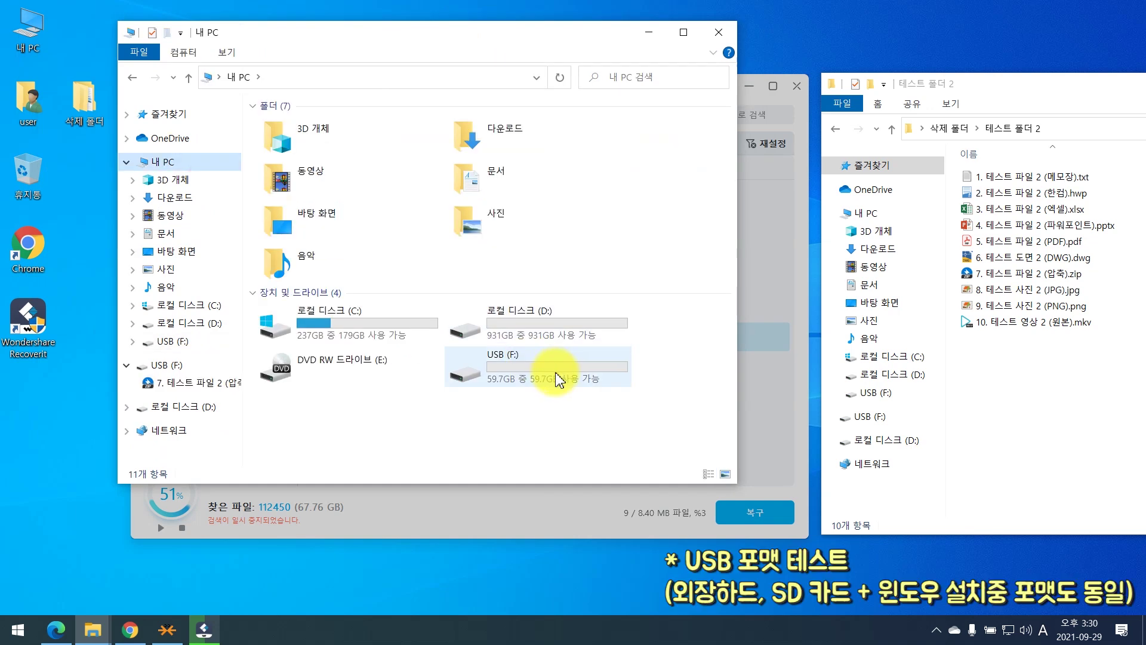
- Quick-format the USB (F:) drive as exFAT with a 128KB allocation unit size and close the file browser window
click(506, 375)
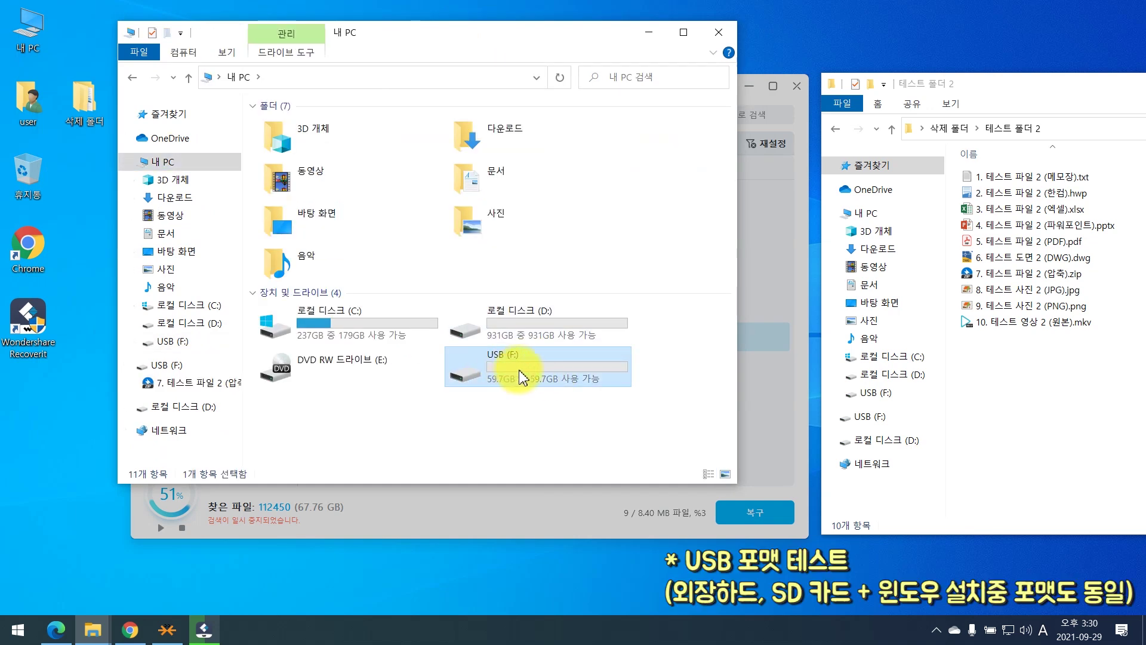
right_click(521, 377)
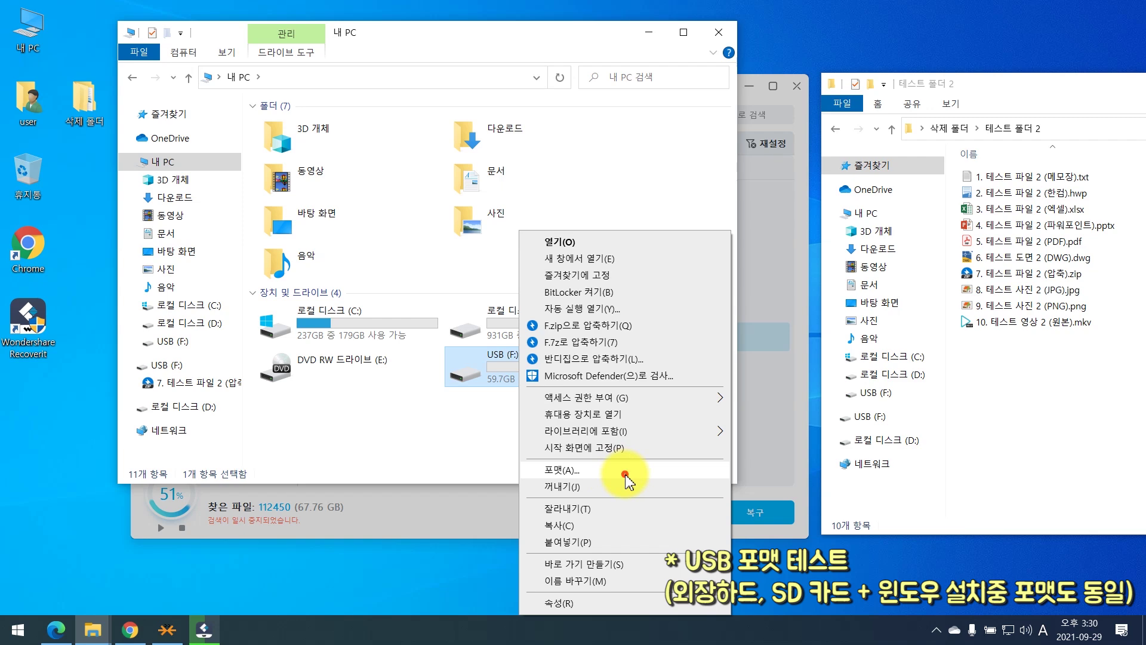
click(625, 475)
click(305, 565)
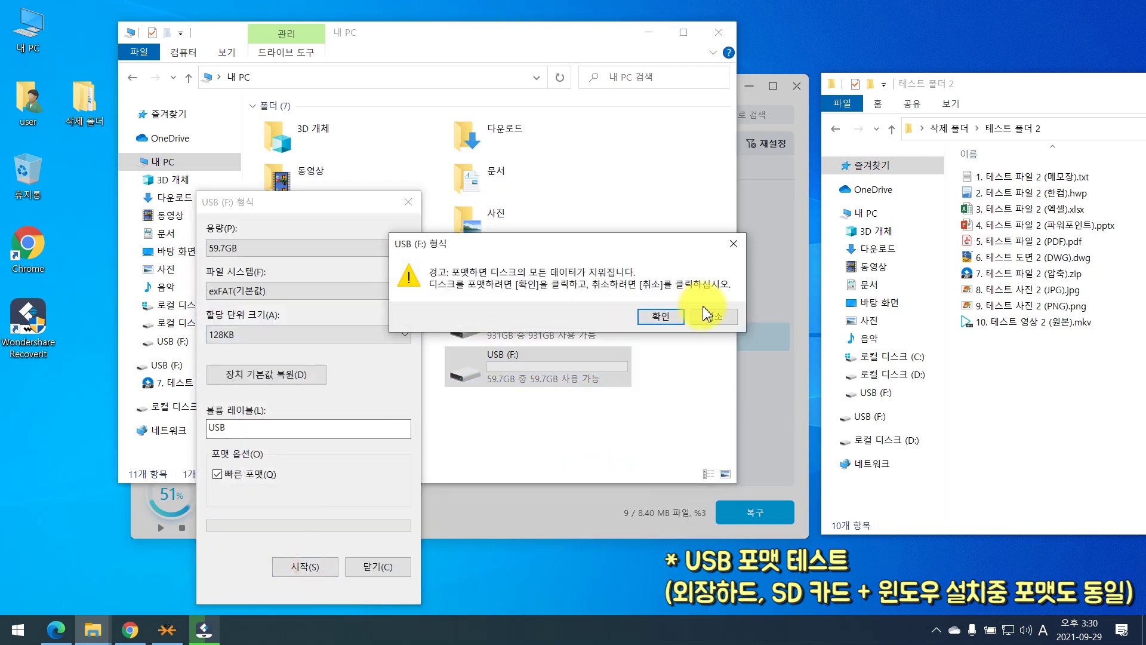
click(657, 315)
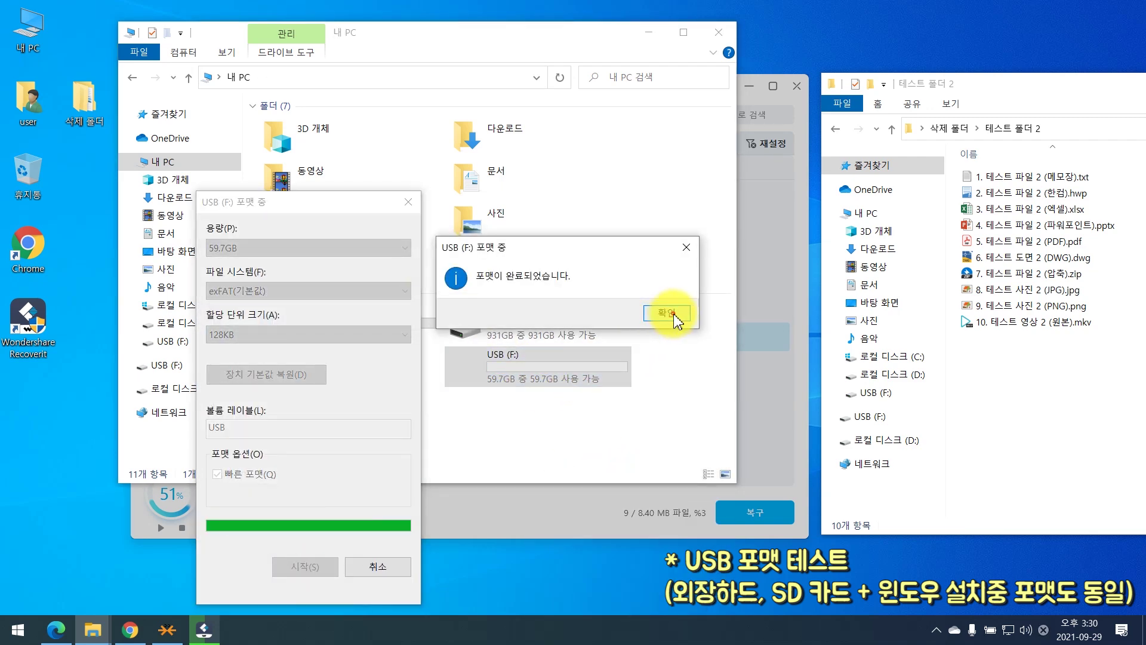
click(673, 313)
click(406, 203)
click(560, 416)
key(alt+F4)
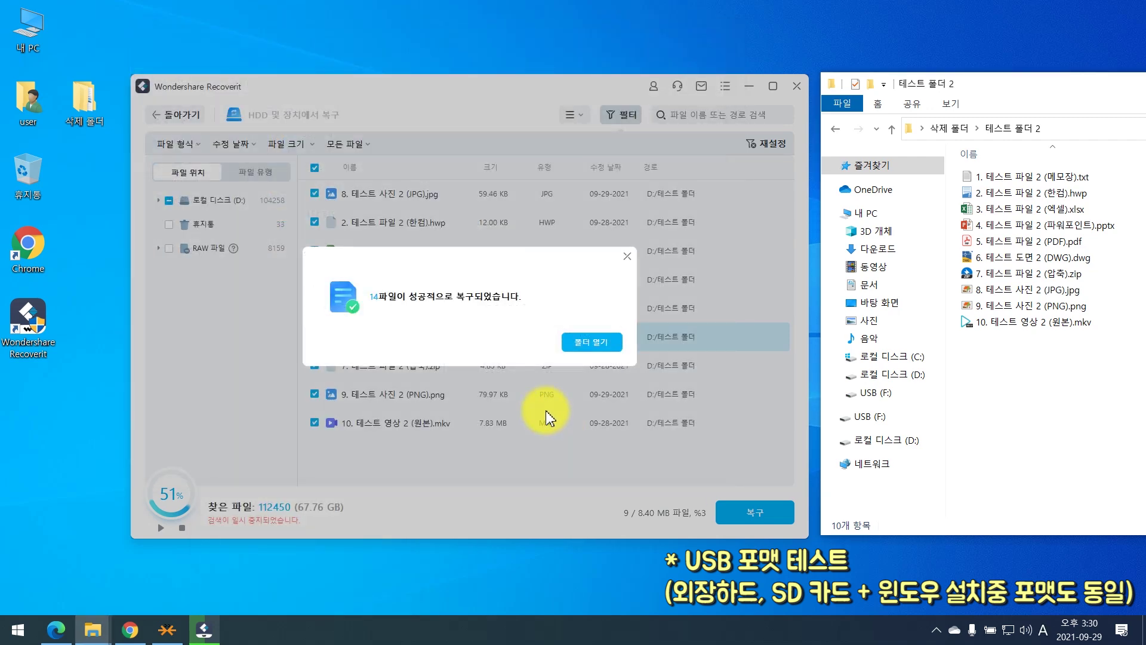
- Discard the D: scan results, return to the location selection and scan the USB (F:) drive
click(627, 256)
click(178, 114)
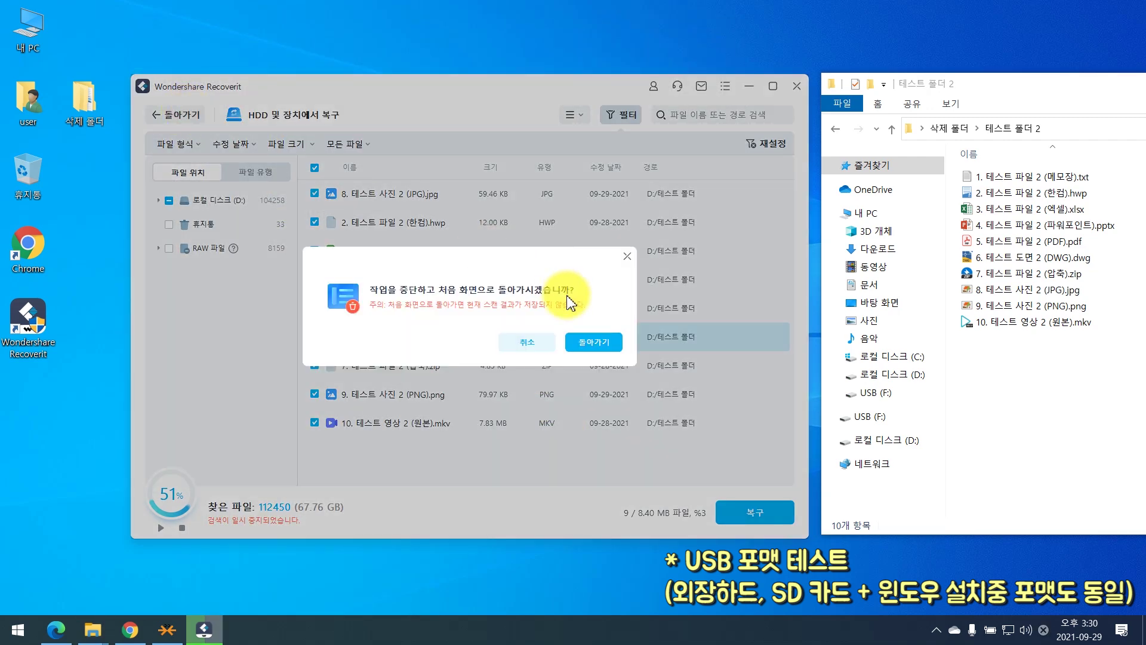
click(592, 341)
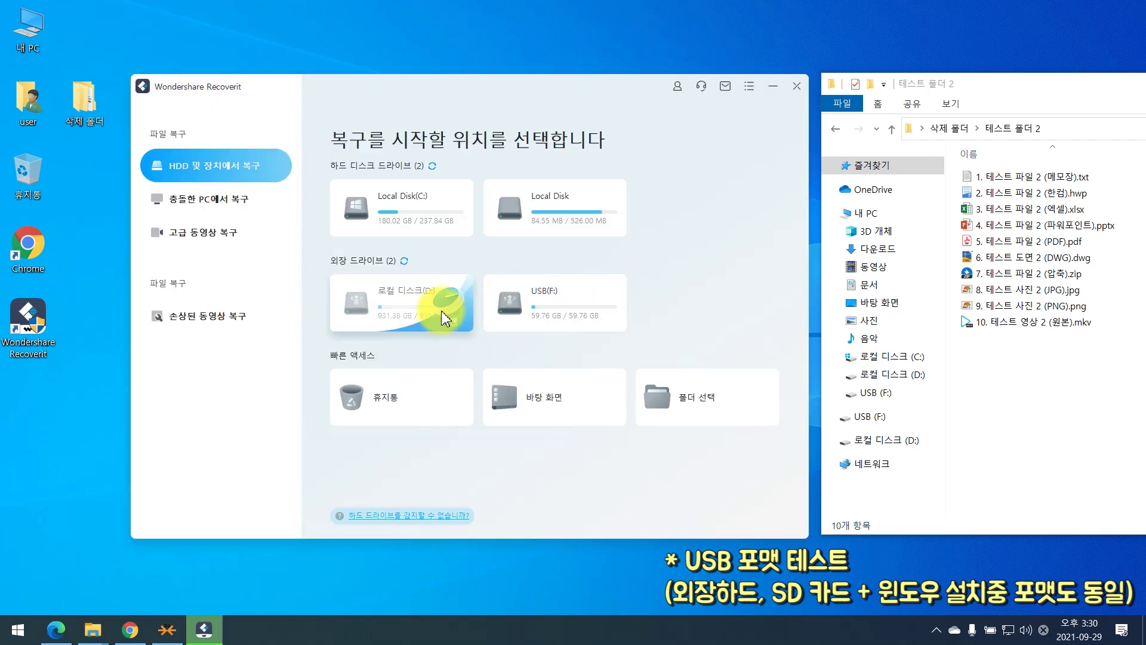
click(558, 309)
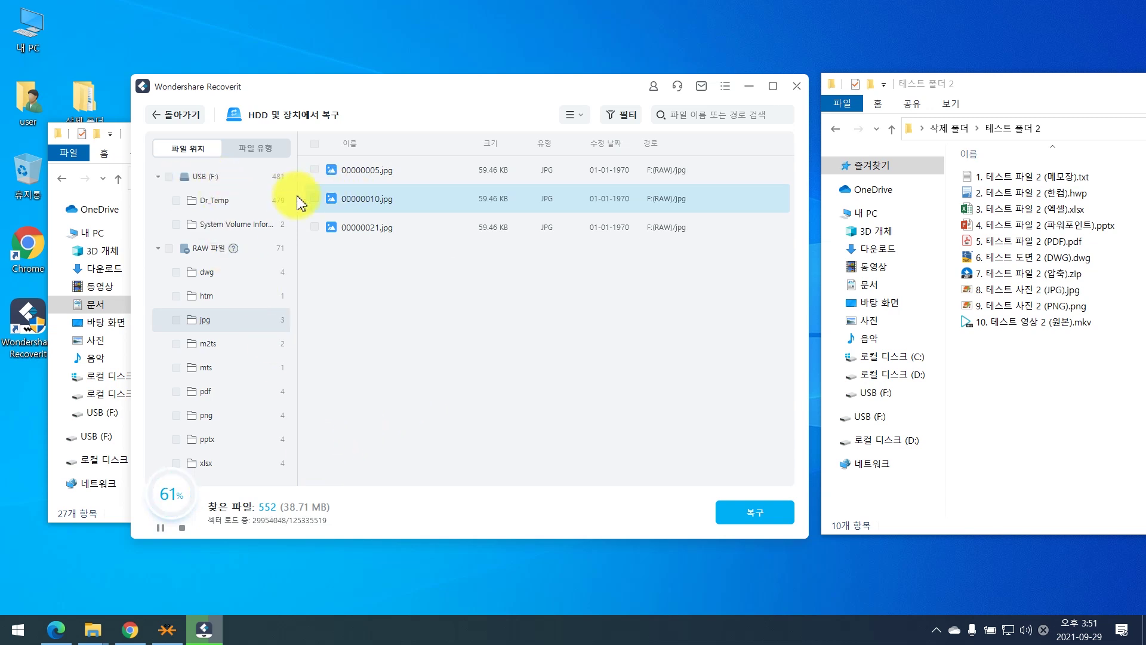
- Pause the USB (F:) scan and browse the found Dr_Temp folder and the dwg folder under the RAW files
click(160, 527)
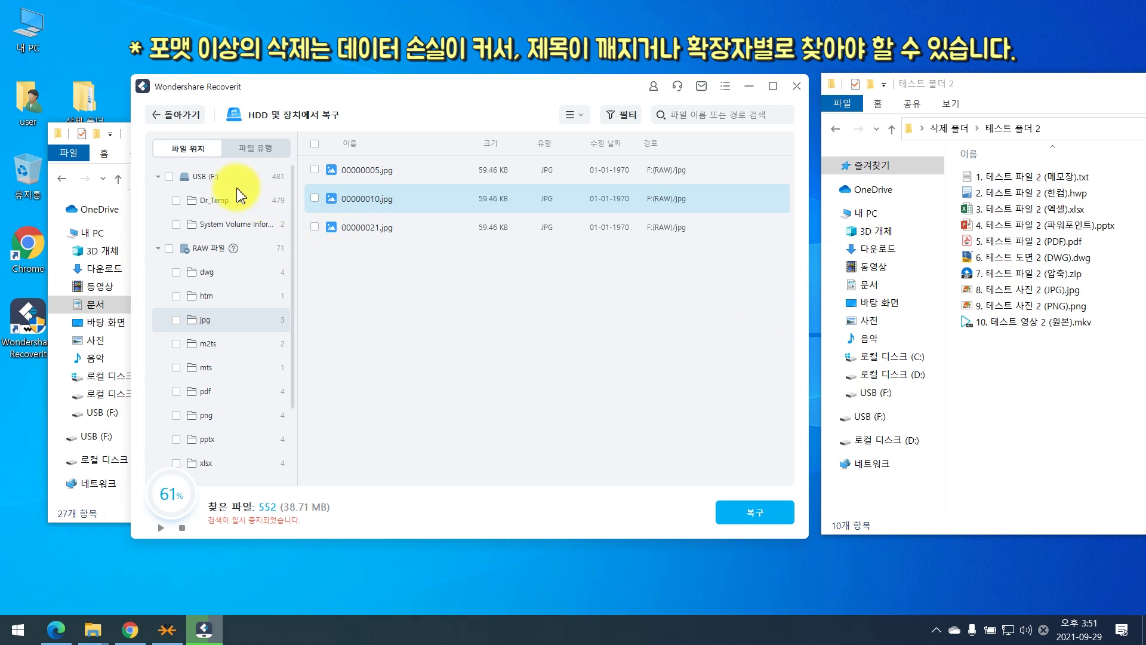
click(257, 178)
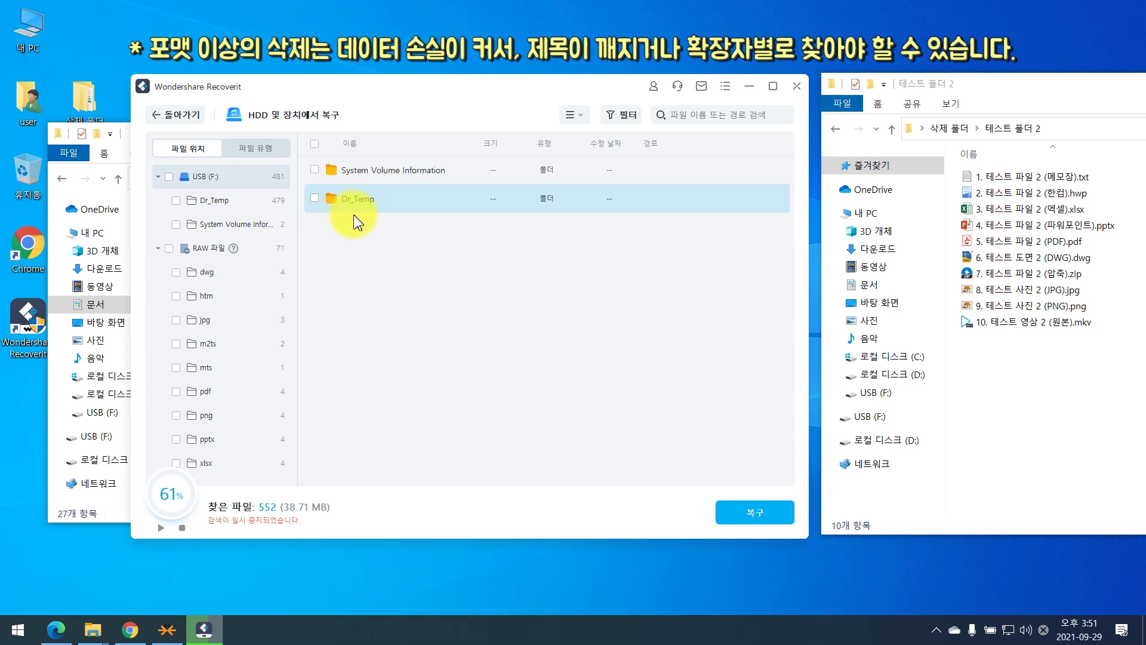
double_click(415, 199)
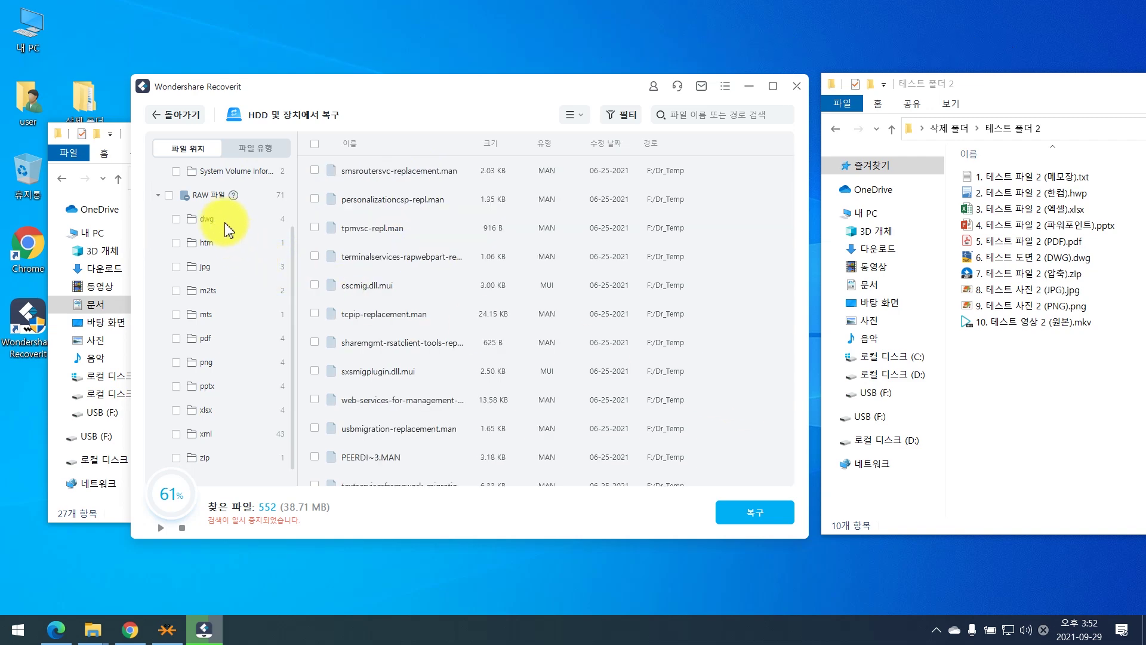
click(222, 220)
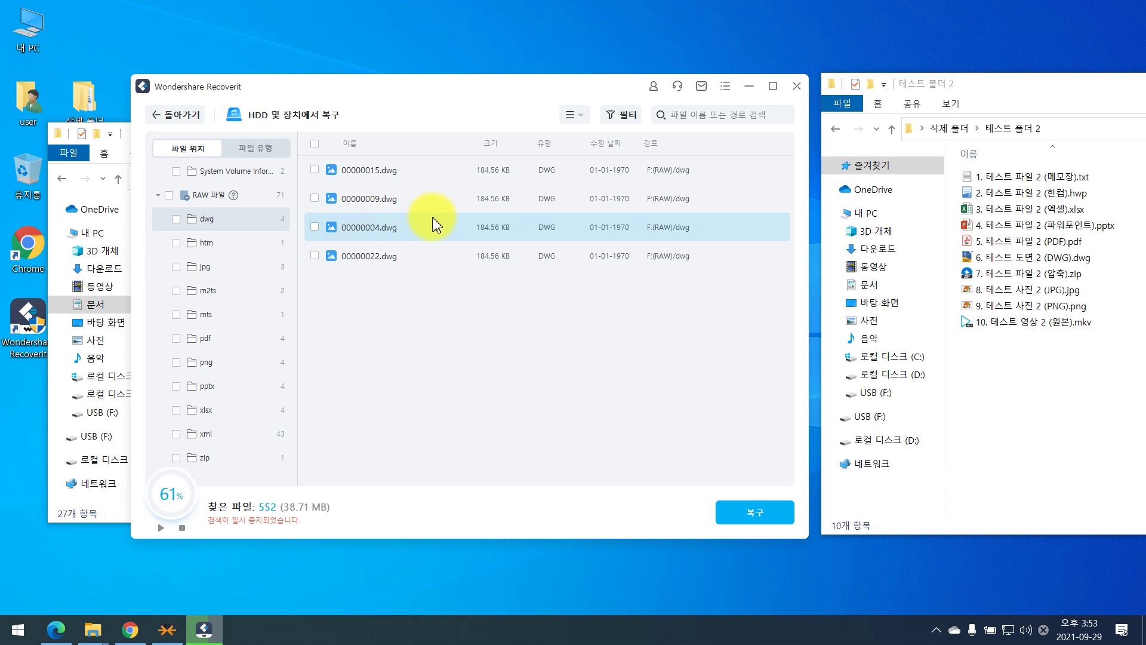
click(315, 227)
click(314, 256)
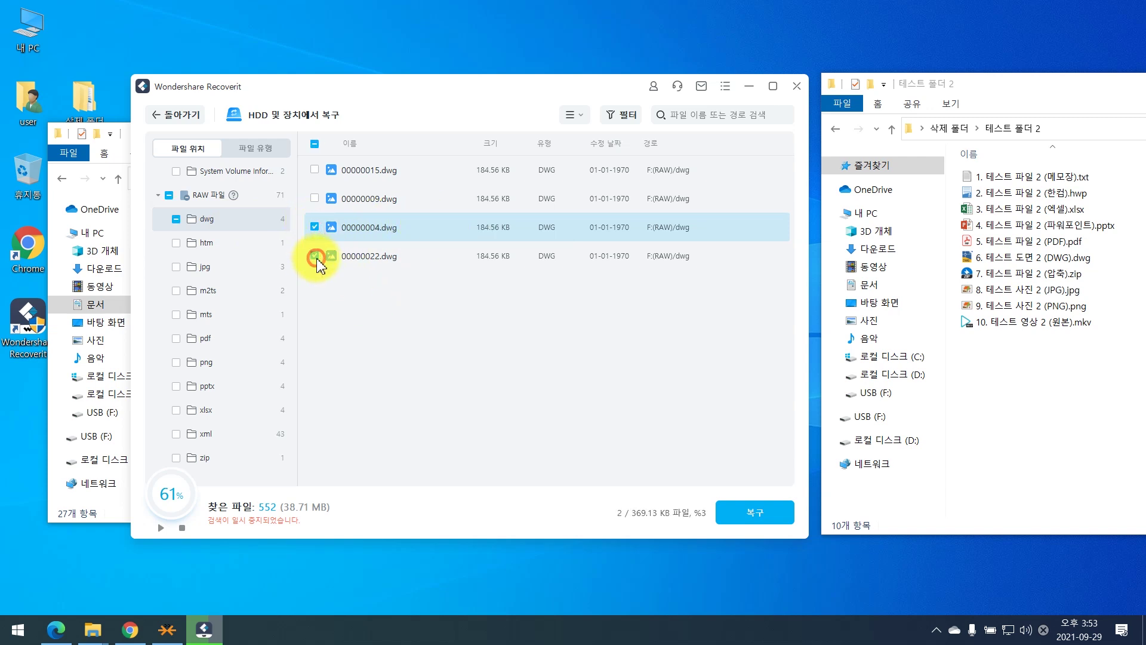
click(316, 255)
drag(1060, 393, 1048, 370)
click(1039, 396)
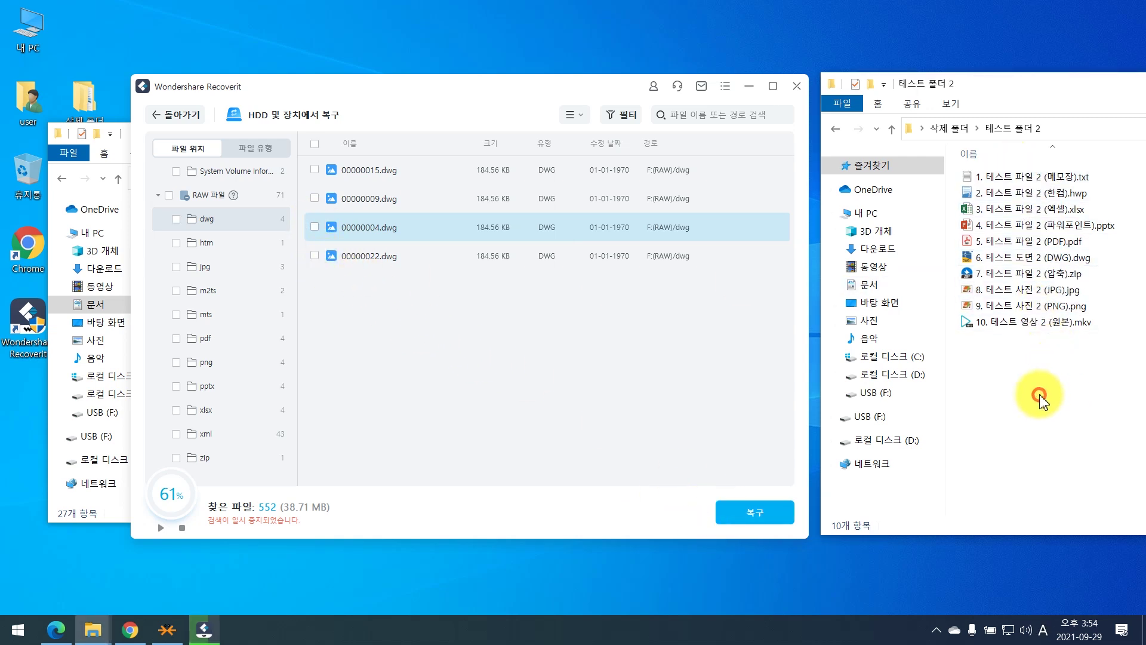
- Mark the dwg, jpg, pdf, pptx, xlsx, zip and png folders under the RAW files for recovery
click(176, 218)
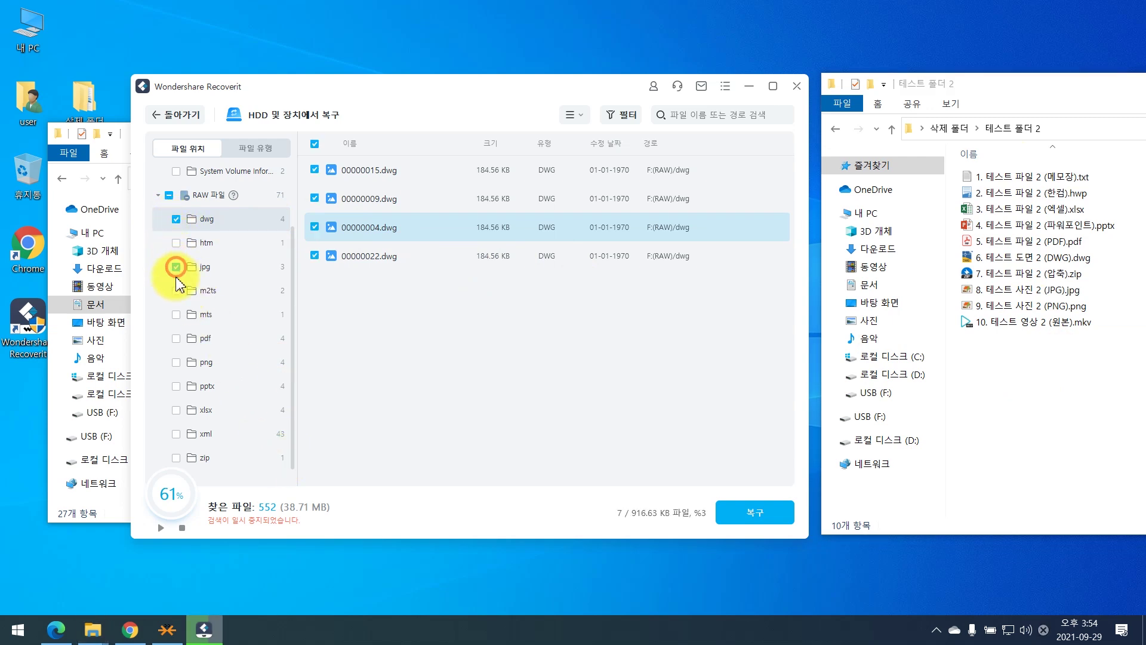
click(176, 338)
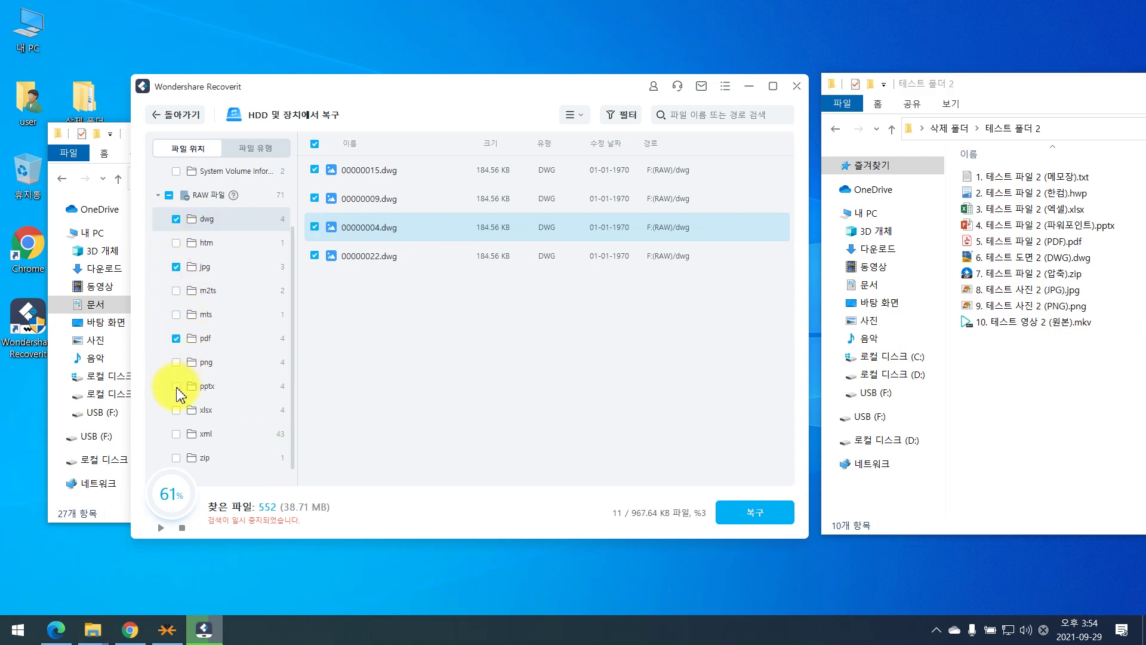
click(176, 386)
click(176, 410)
click(176, 458)
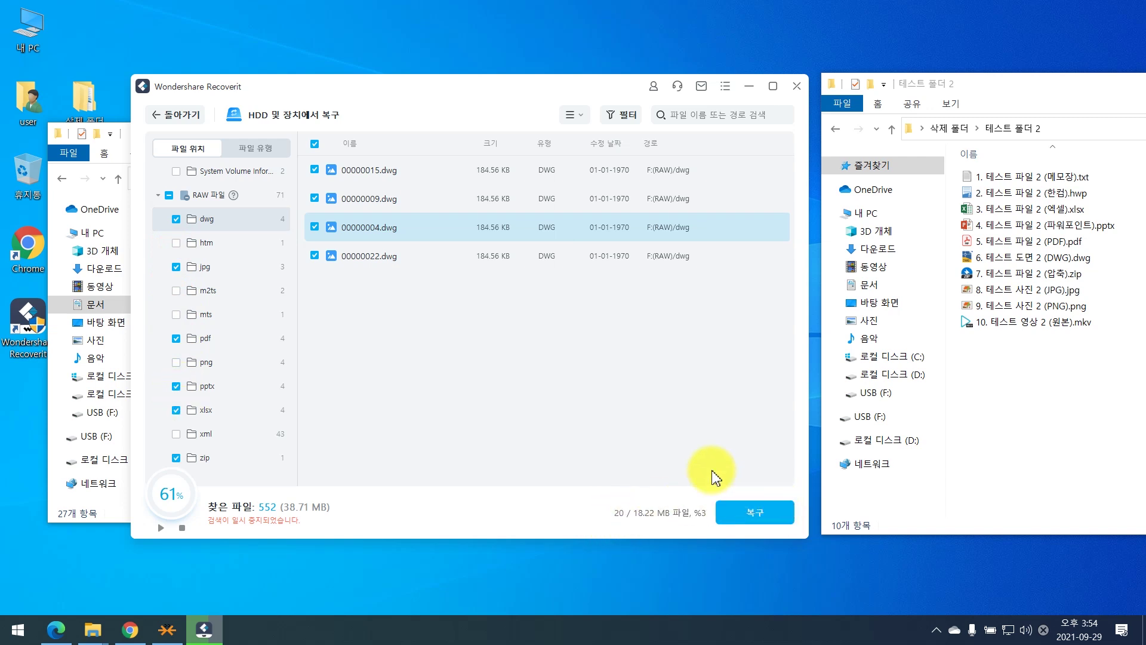
click(176, 362)
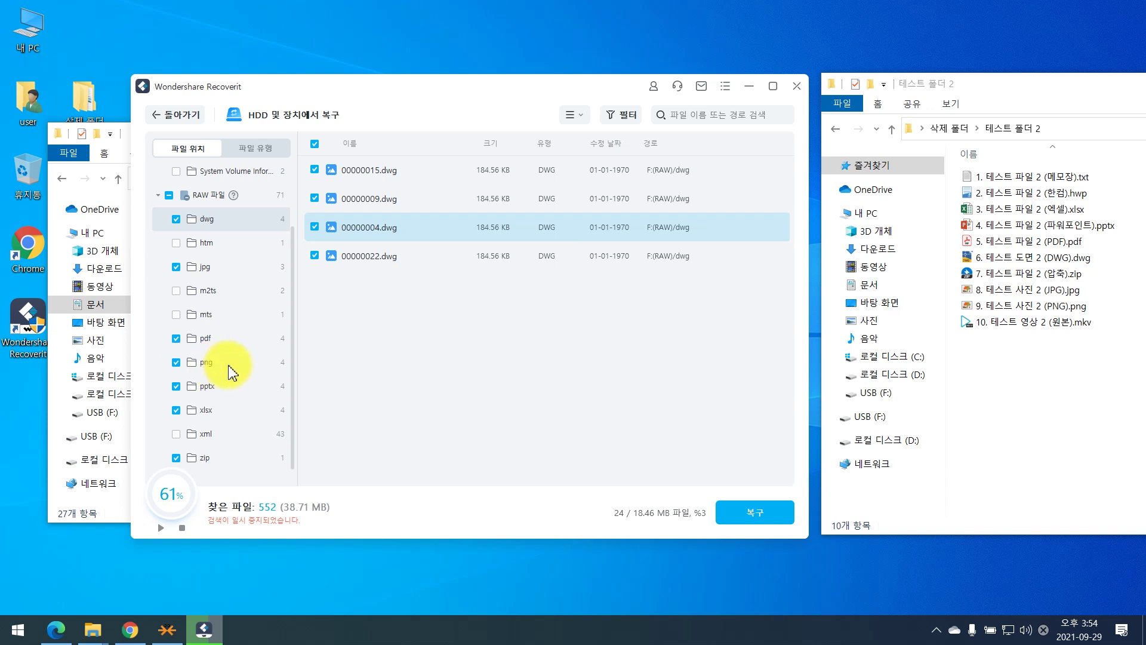
- Recover the marked files to the local disk (D:)
click(748, 514)
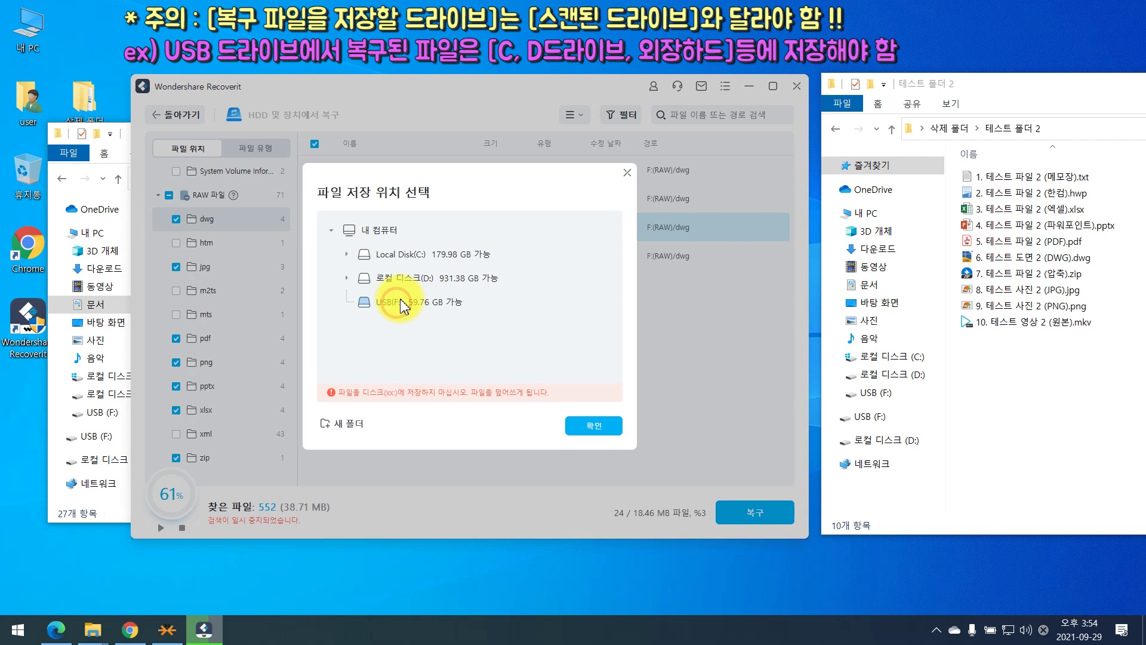
click(418, 278)
click(595, 425)
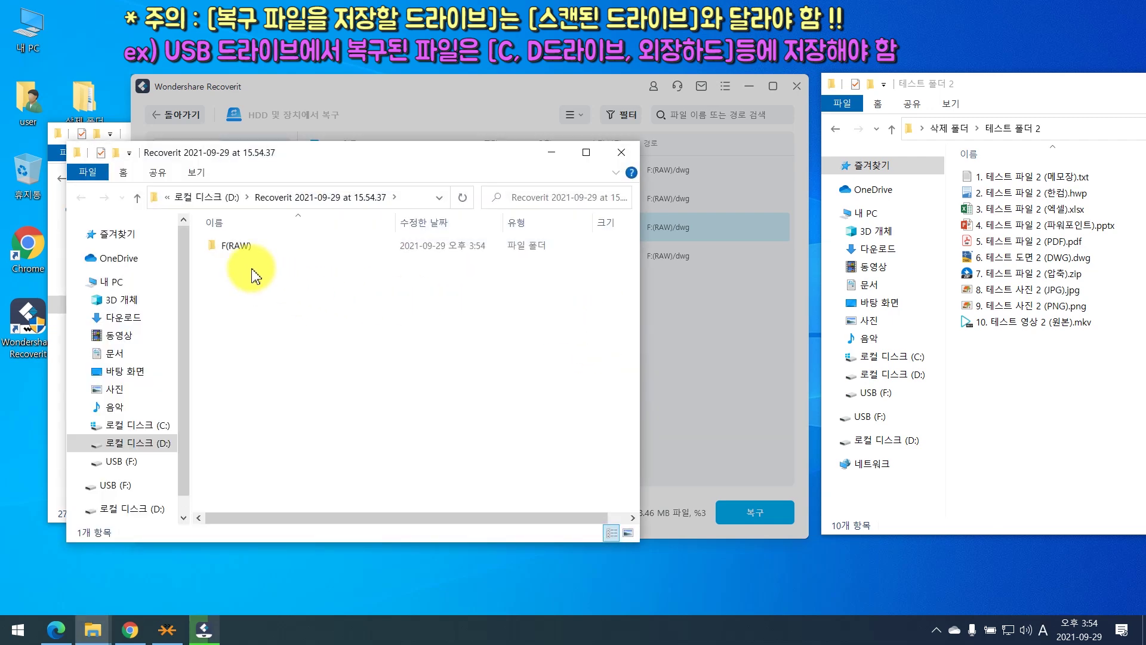
- Open the recovered F(RAW) folder on D: and check the contents of its dwg and jpg folders
double_click(269, 247)
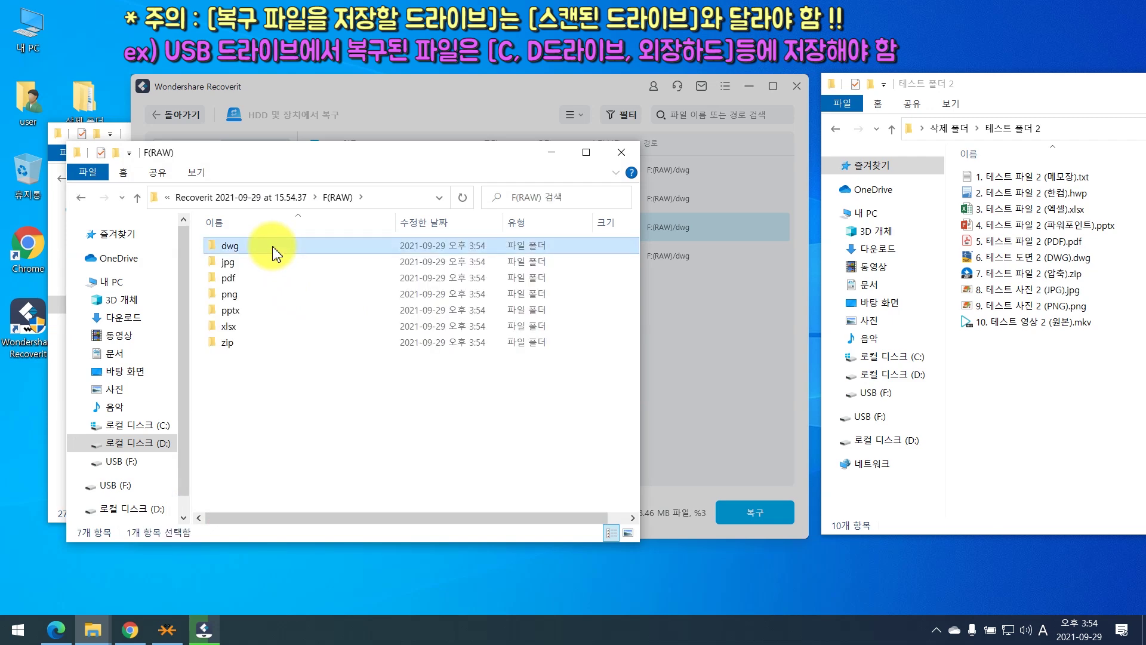
double_click(273, 247)
double_click(302, 249)
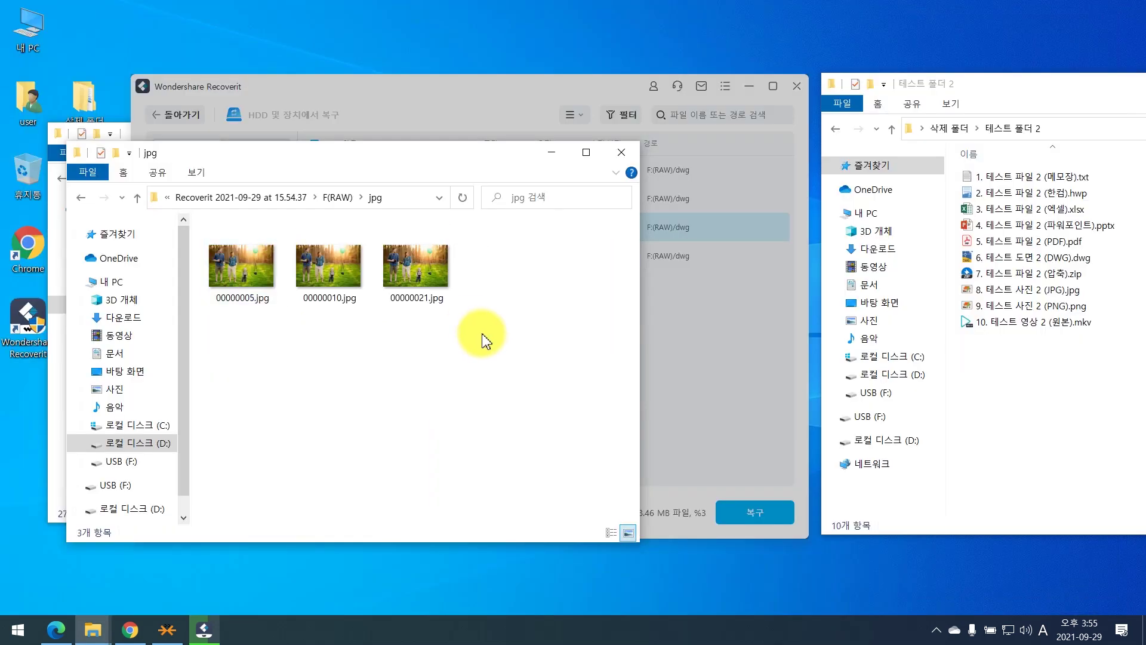
- View the recovered 00000003.pdf and 00000006.png from their folders, closing each one after checking
click(81, 197)
double_click(304, 247)
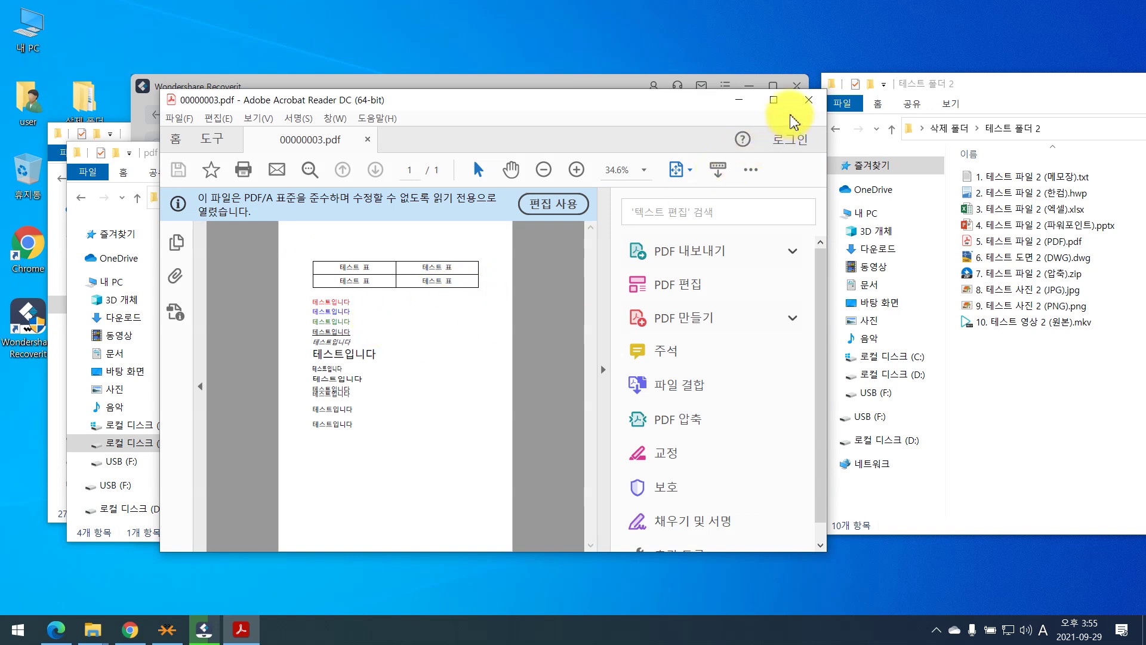
click(808, 100)
drag(287, 340, 270, 257)
click(316, 361)
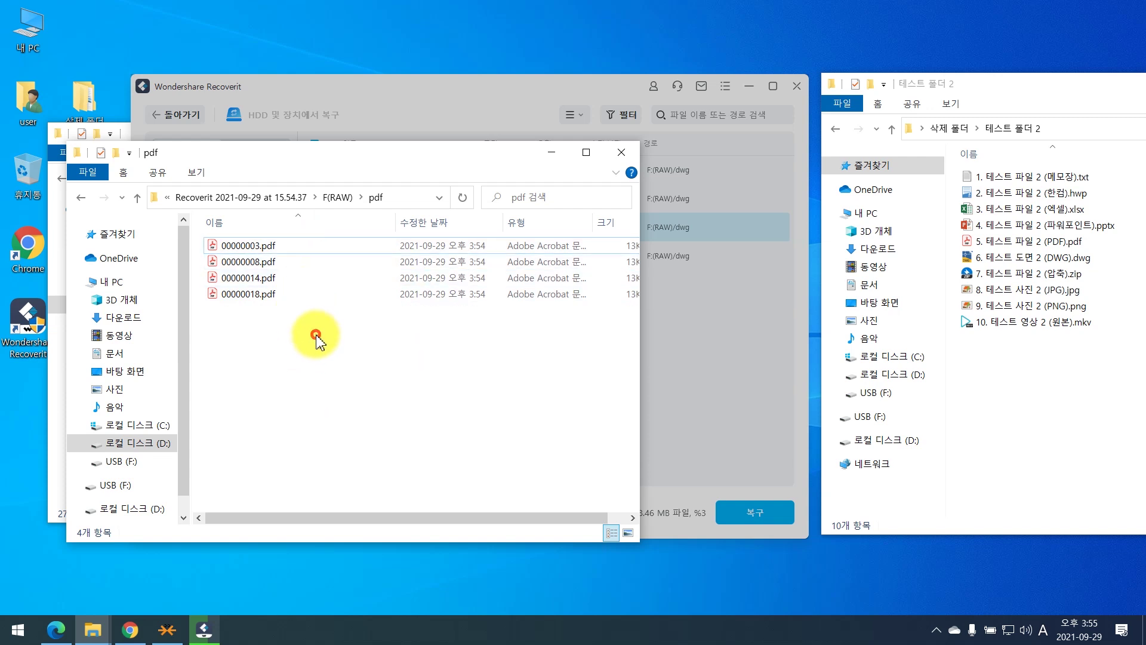
key(BackSpace)
double_click(299, 295)
double_click(237, 262)
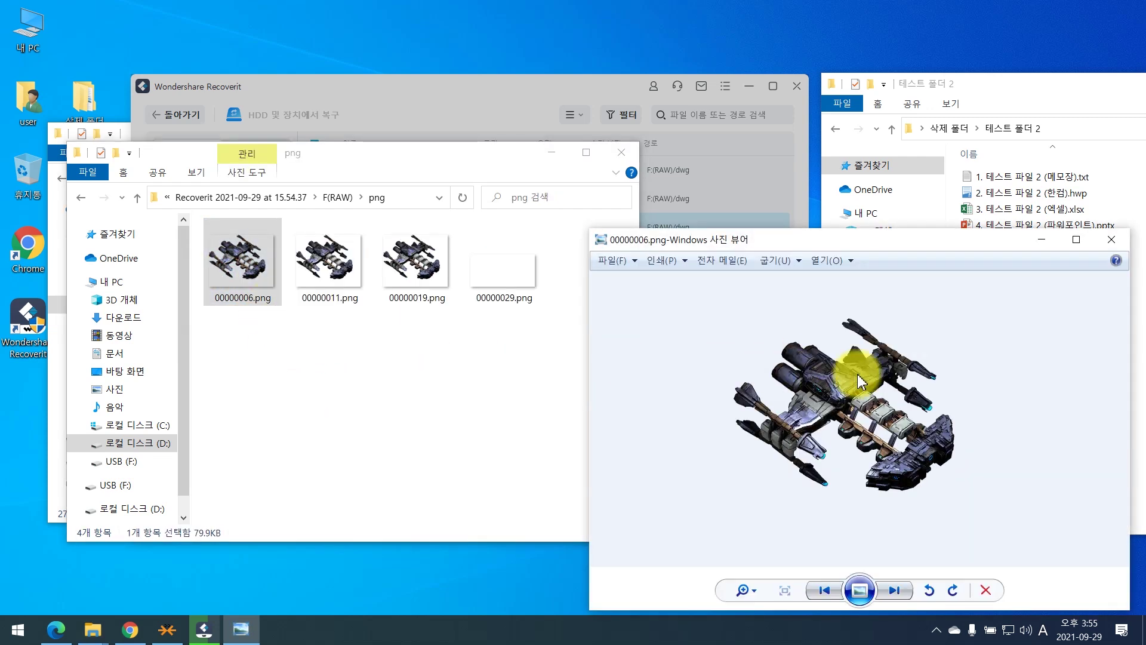
click(1112, 239)
- Check the third presentation in the pptx folder and 00000001.xlsx in the xlsx folder, closing each one after viewing
key(BackSpace)
double_click(261, 307)
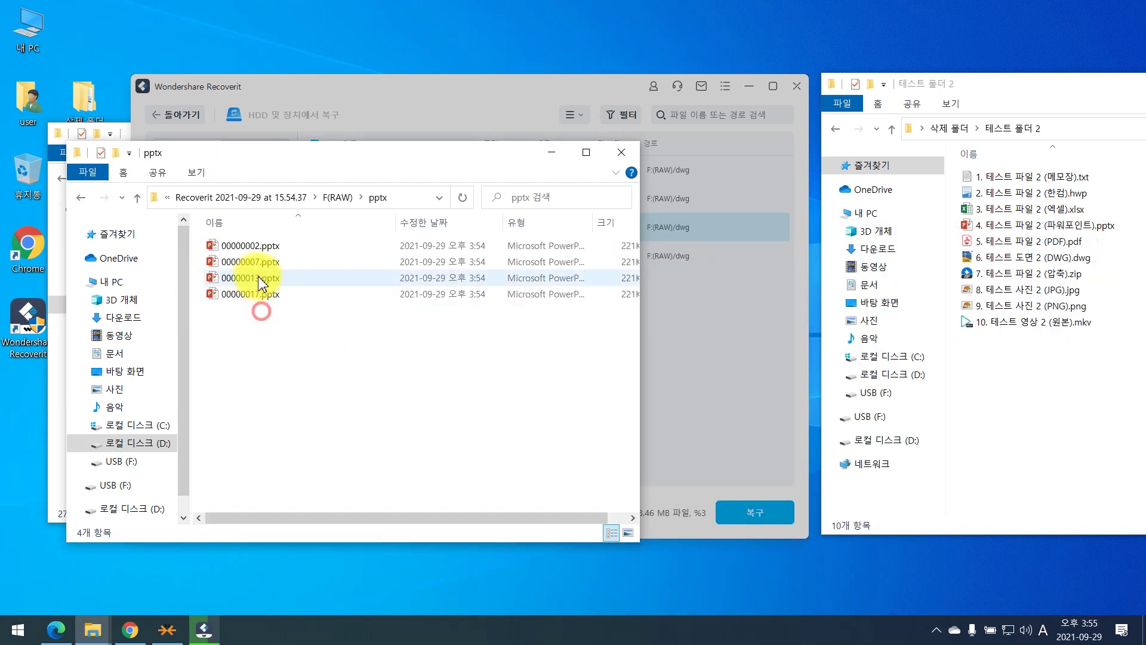
double_click(261, 282)
click(566, 201)
key(BackSpace)
double_click(293, 326)
double_click(248, 245)
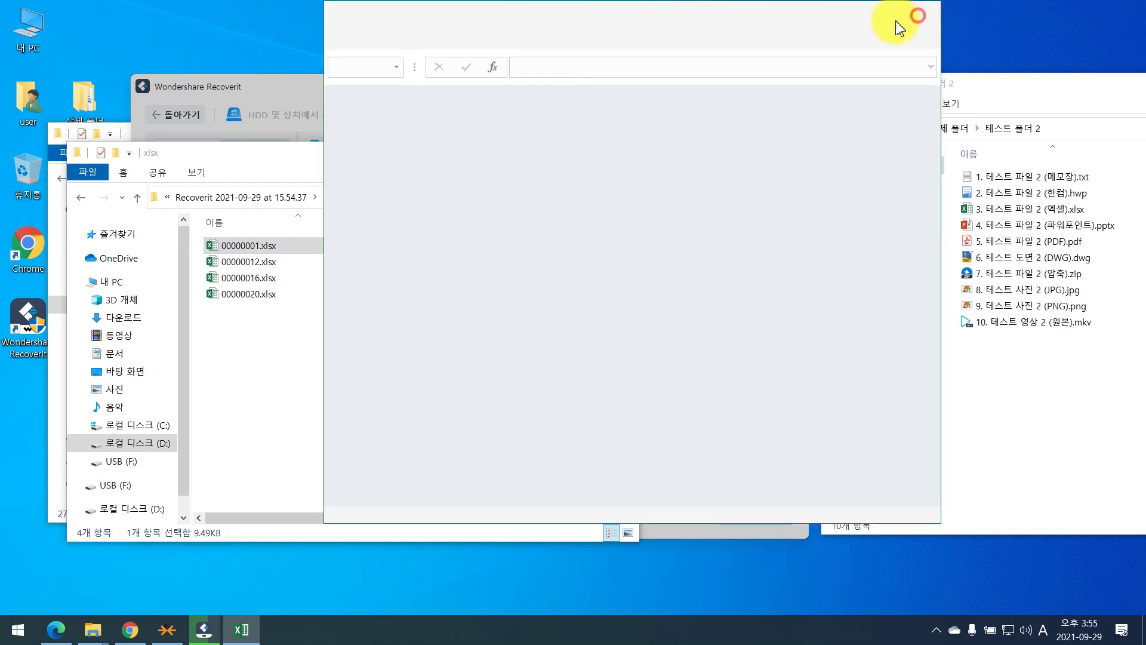
click(918, 16)
- Try to open the recovered 00000028.zip archive, close the archive program and return to the F(RAW) folder
click(81, 197)
double_click(289, 346)
key(Down)
key(Return)
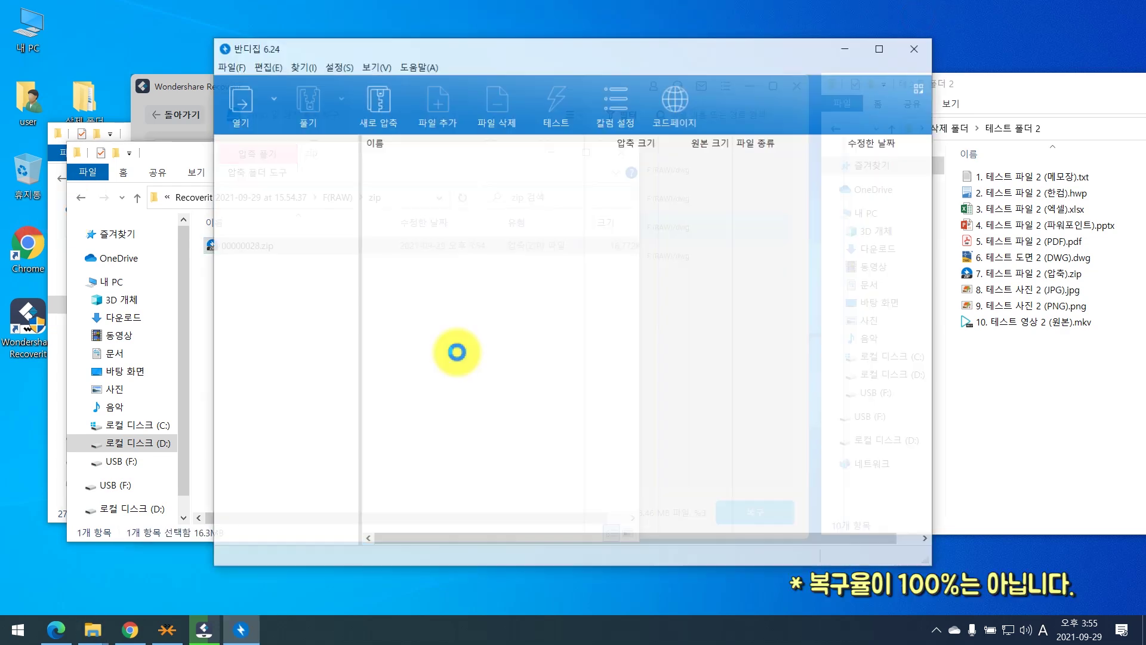
click(785, 341)
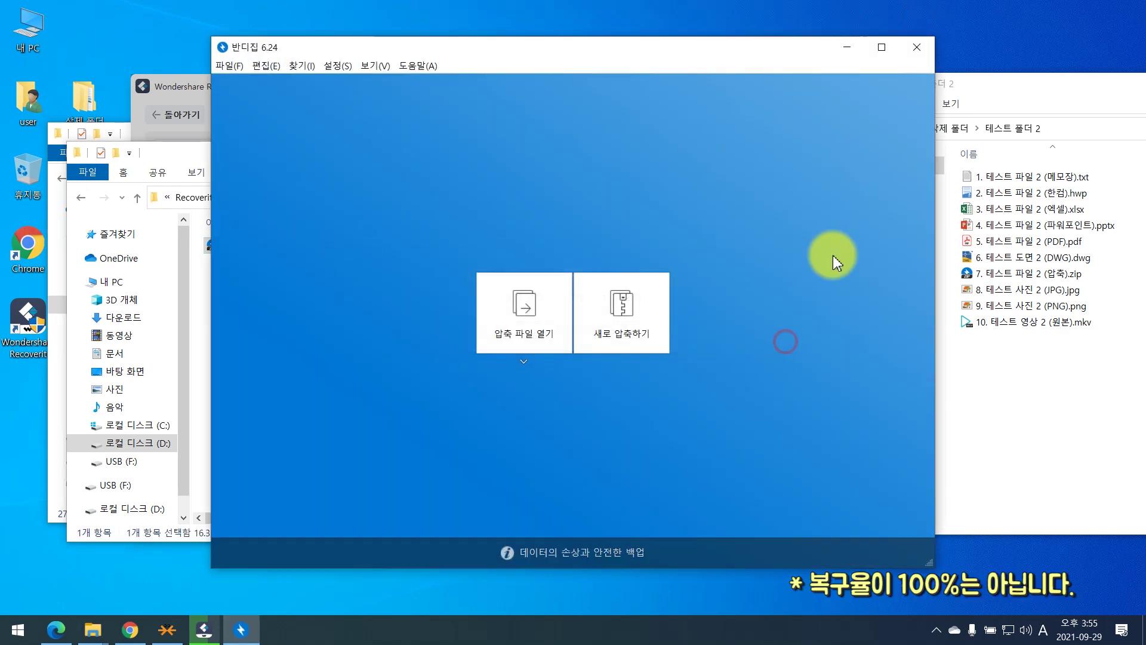
click(917, 47)
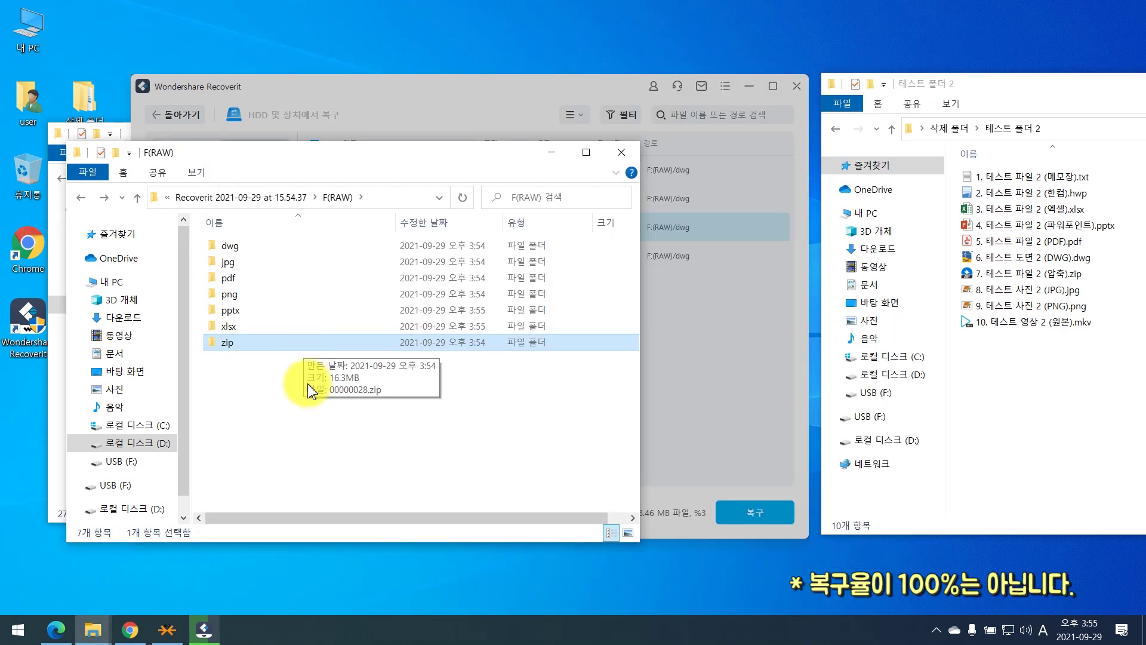
click(320, 412)
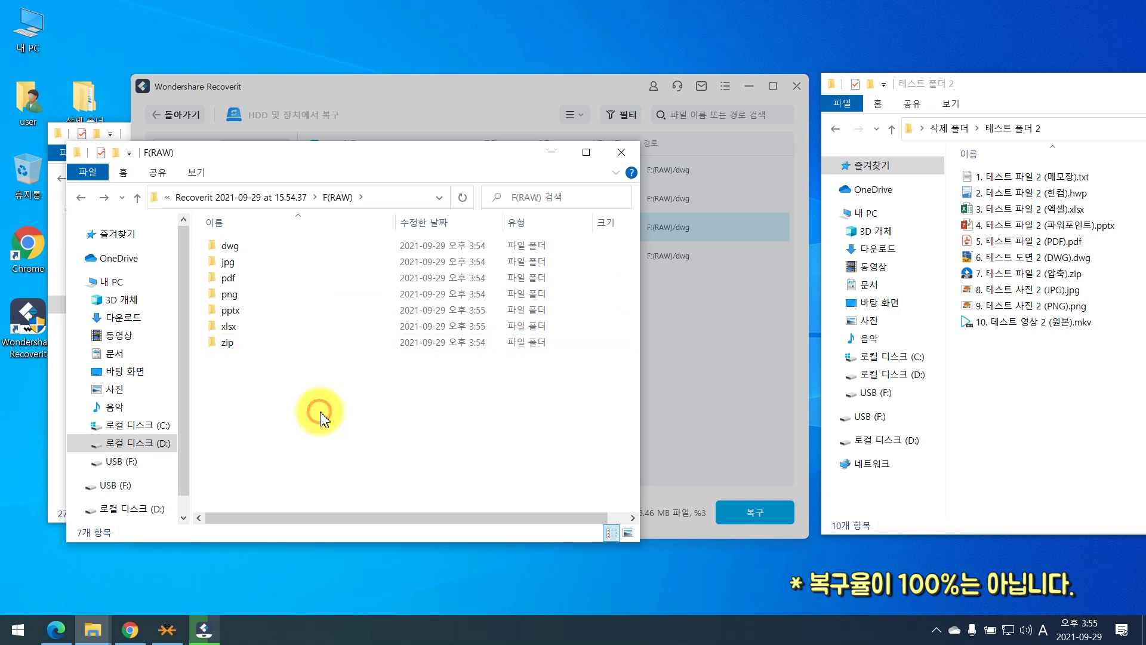
click(1067, 177)
click(1089, 322)
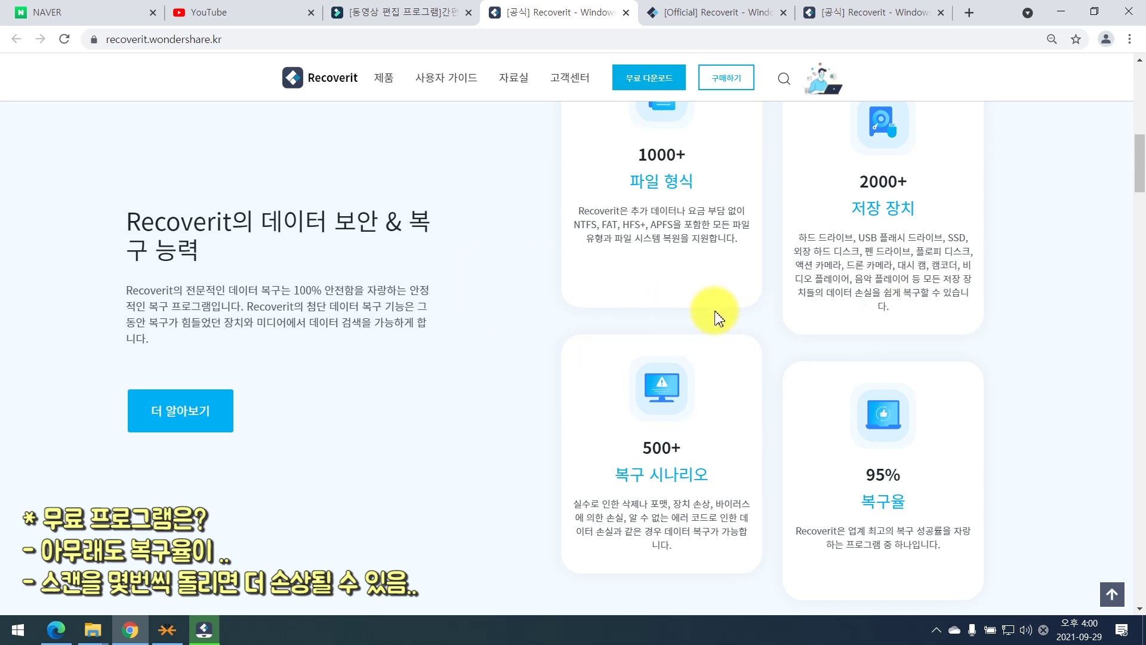
click(667, 302)
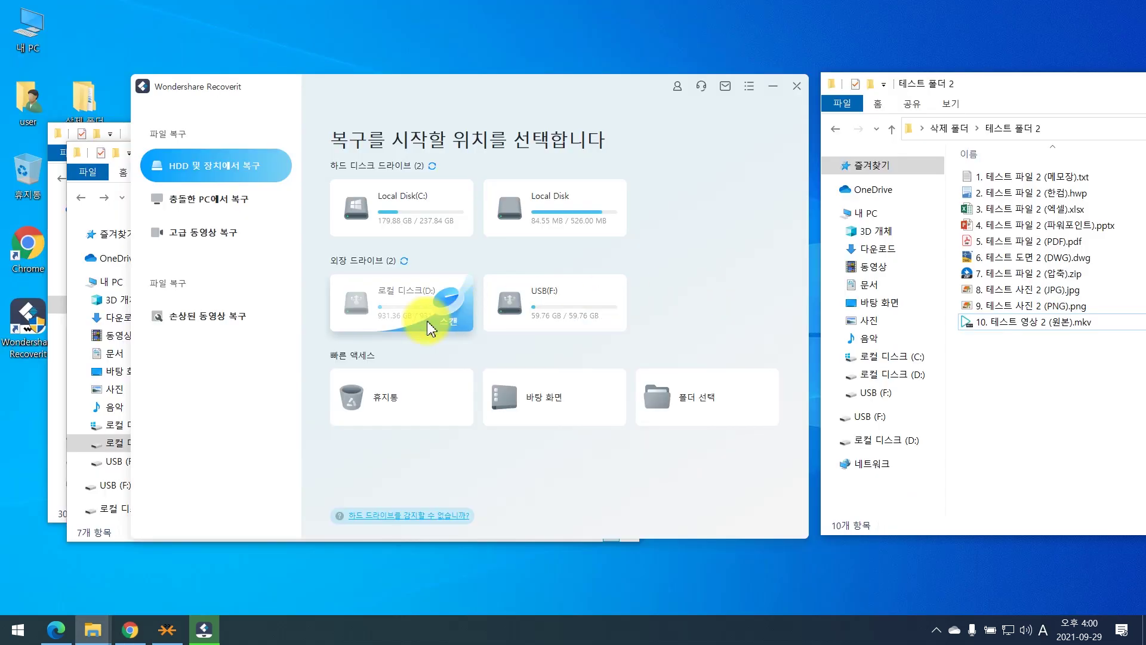
- Delete "9. 테스트 사진 2 (PNG).png" from 테스트 폴더 2 and empty the Recycle Bin
mouse_move(572, 321)
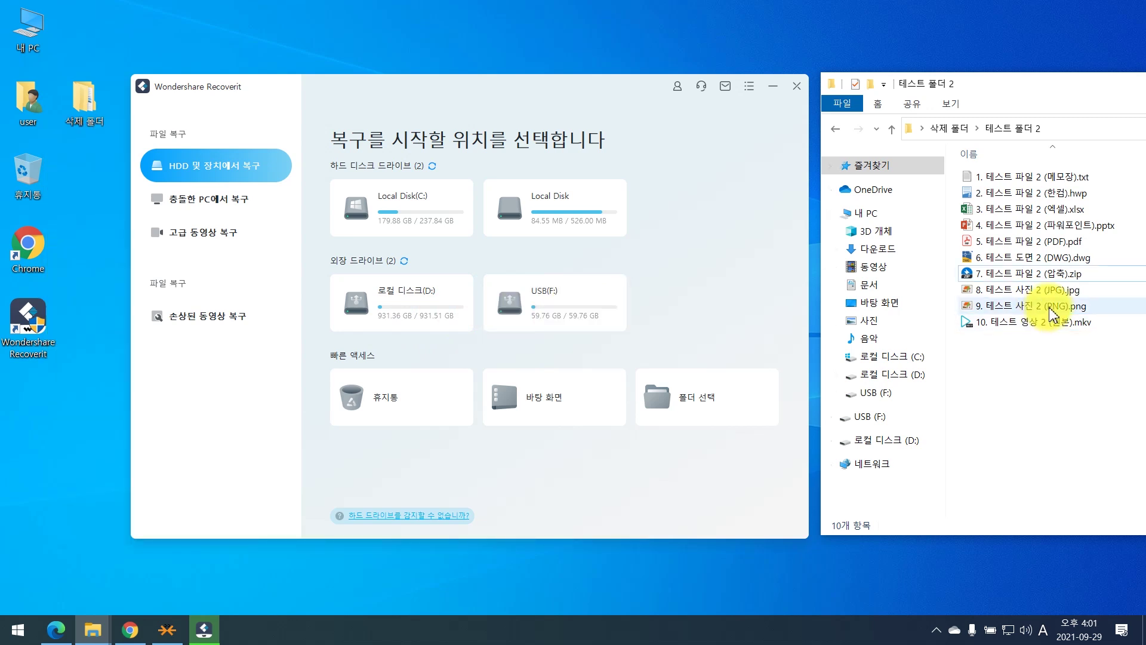
click(1047, 305)
right_click(1050, 305)
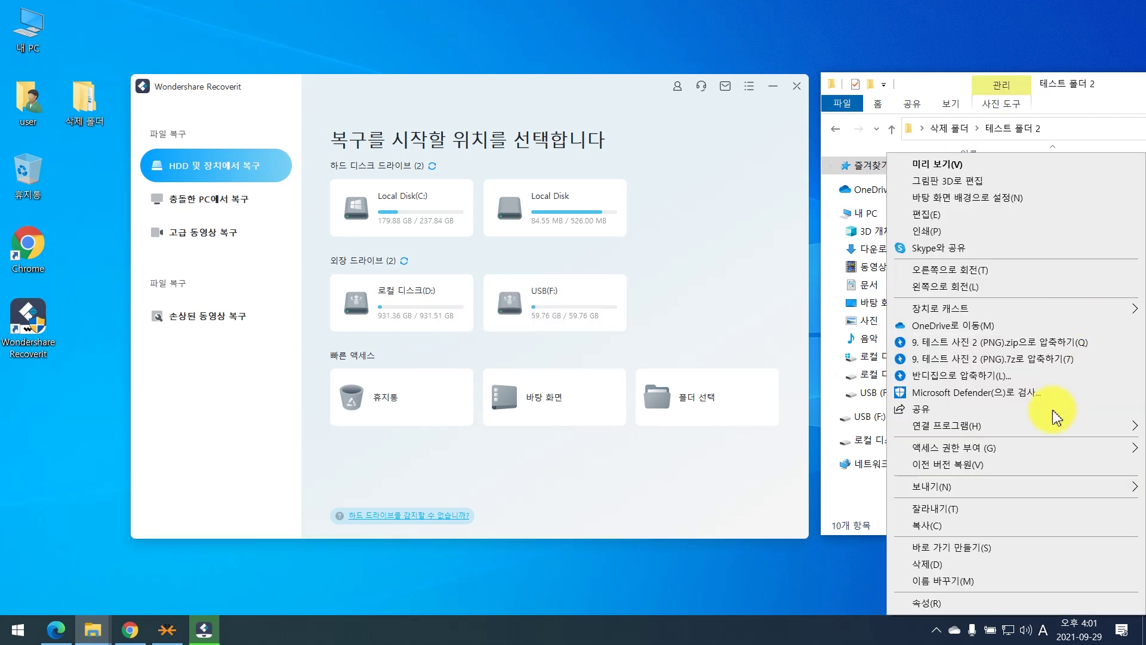
click(1031, 564)
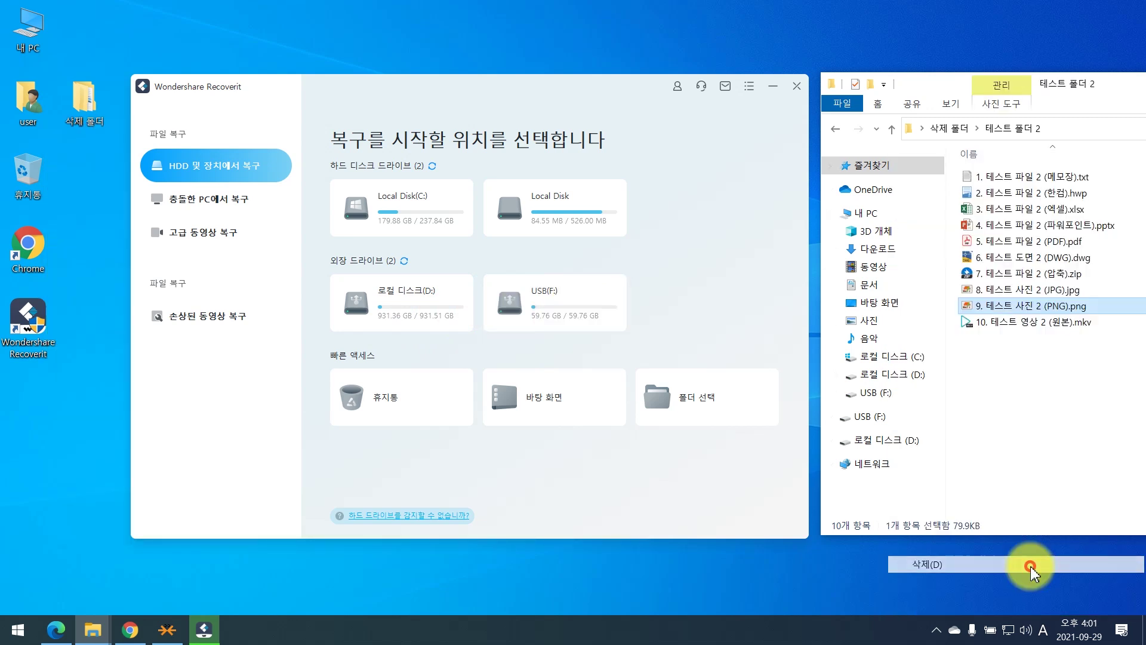
right_click(21, 176)
click(106, 214)
key(Return)
- Choose C:\Users\user\Desktop\삭제 폴더 as the specific folder to recover from and confirm the location
mouse_move(448, 395)
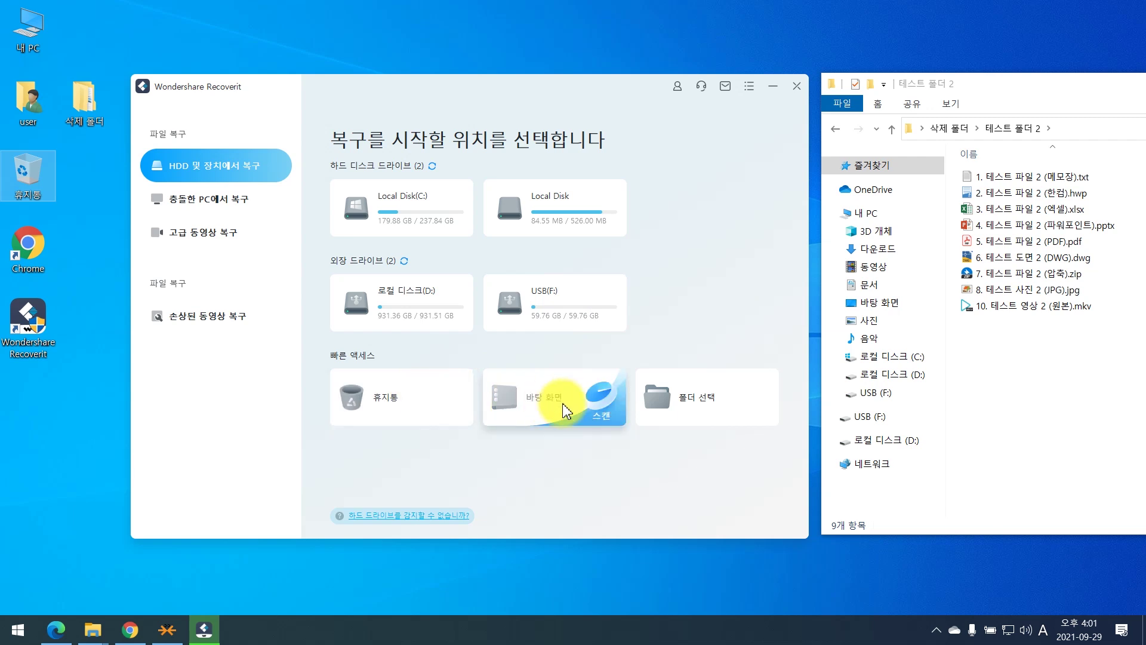
drag(72, 160, 191, 439)
mouse_move(517, 426)
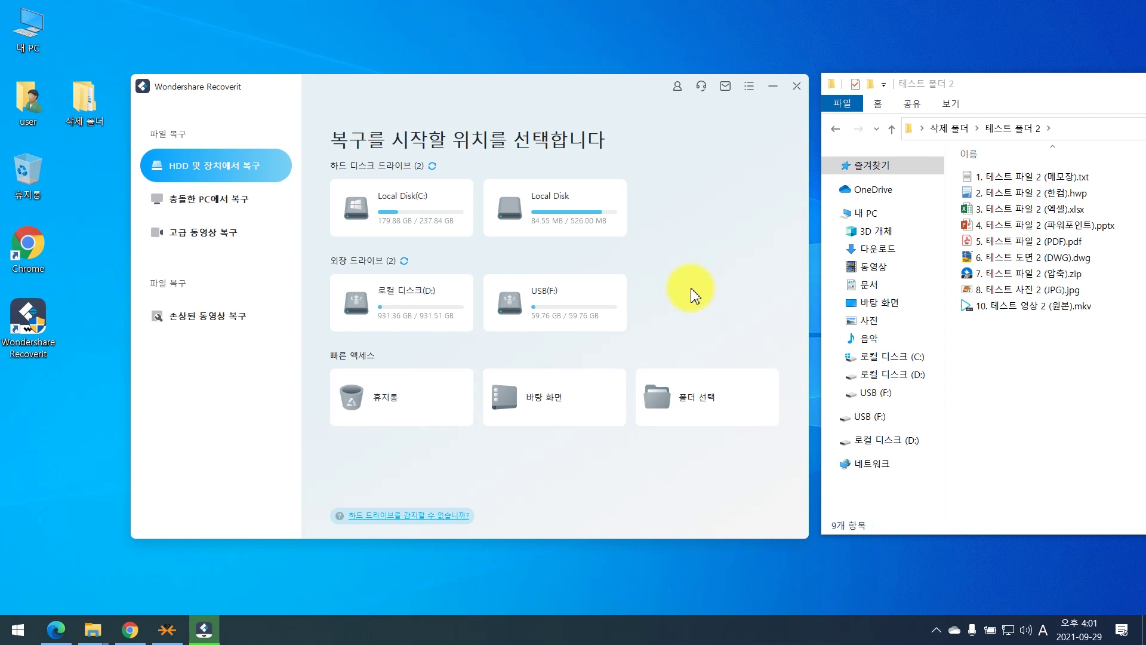
click(714, 391)
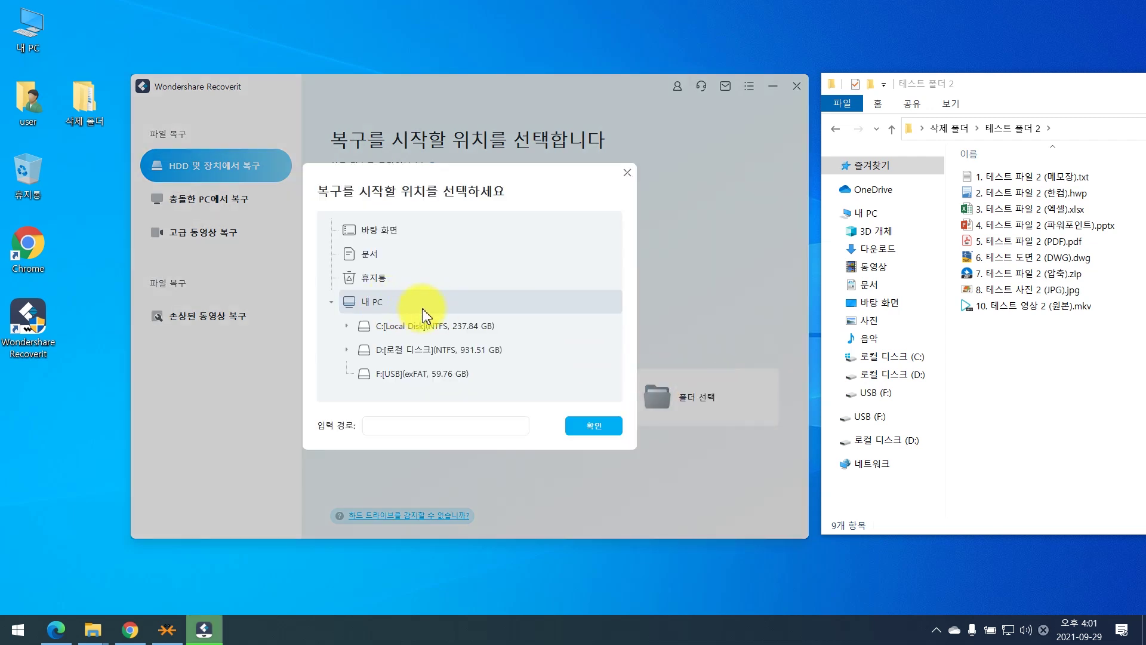
click(440, 326)
scroll(444, 328, down, 3)
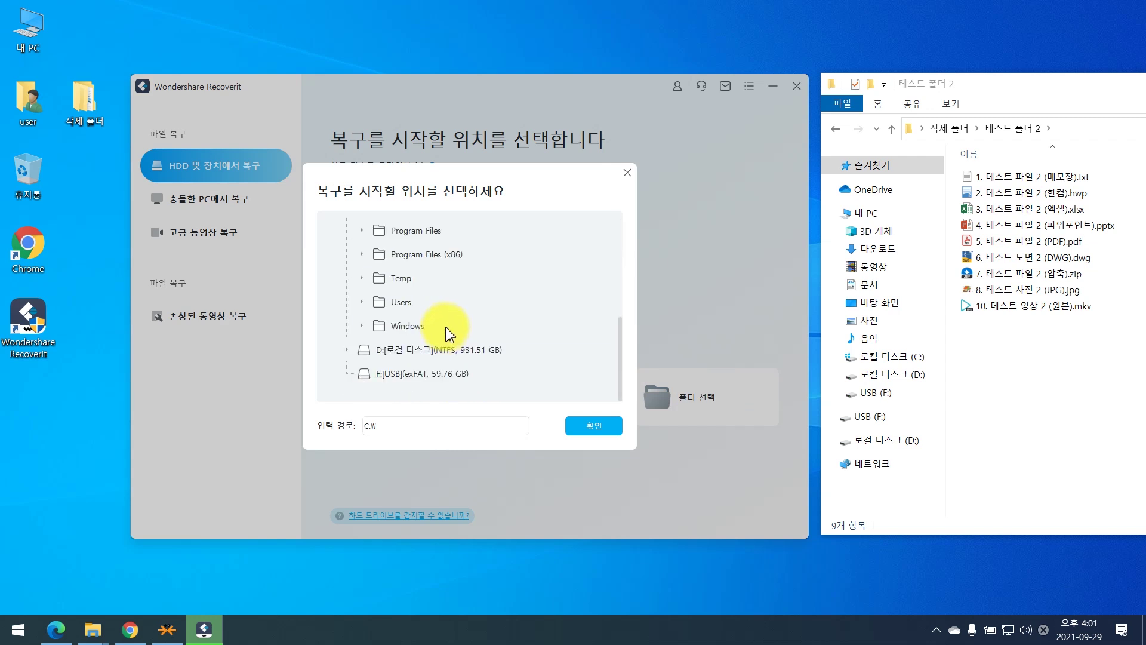
click(416, 302)
click(416, 350)
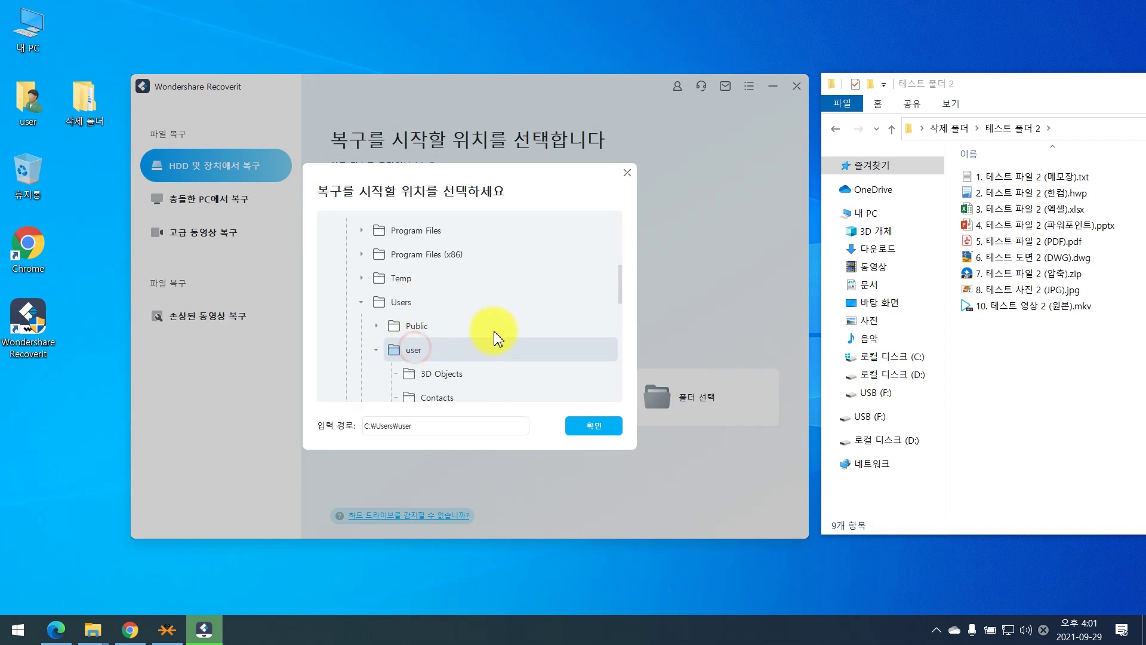
scroll(486, 333, down, 3)
scroll(466, 316, up, 1)
click(446, 286)
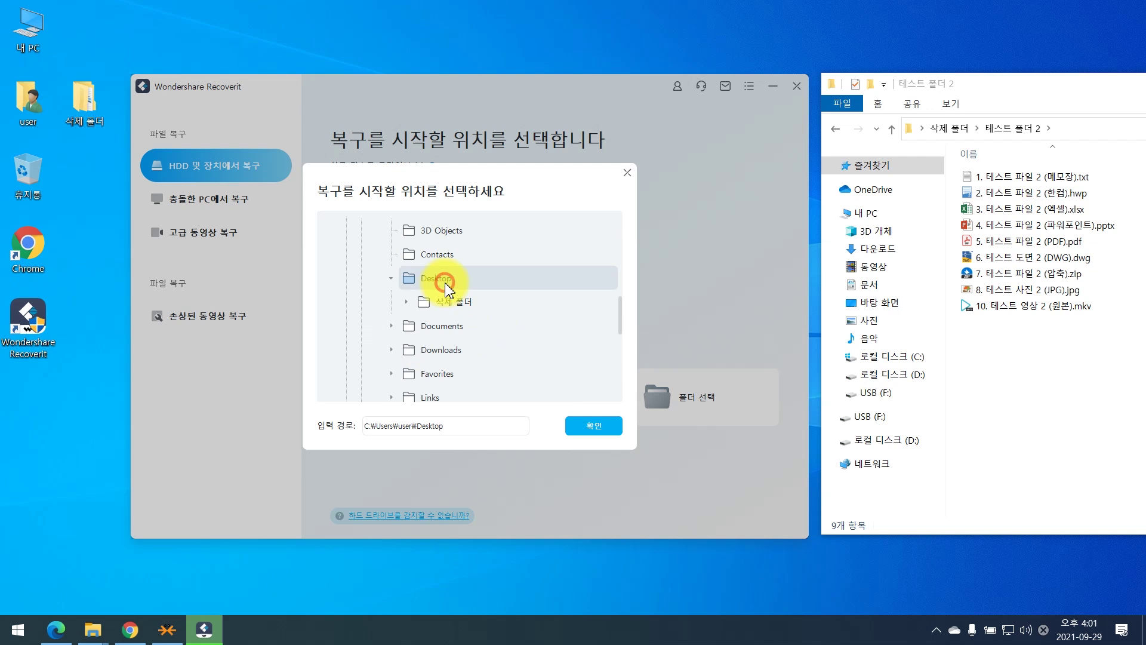
click(465, 305)
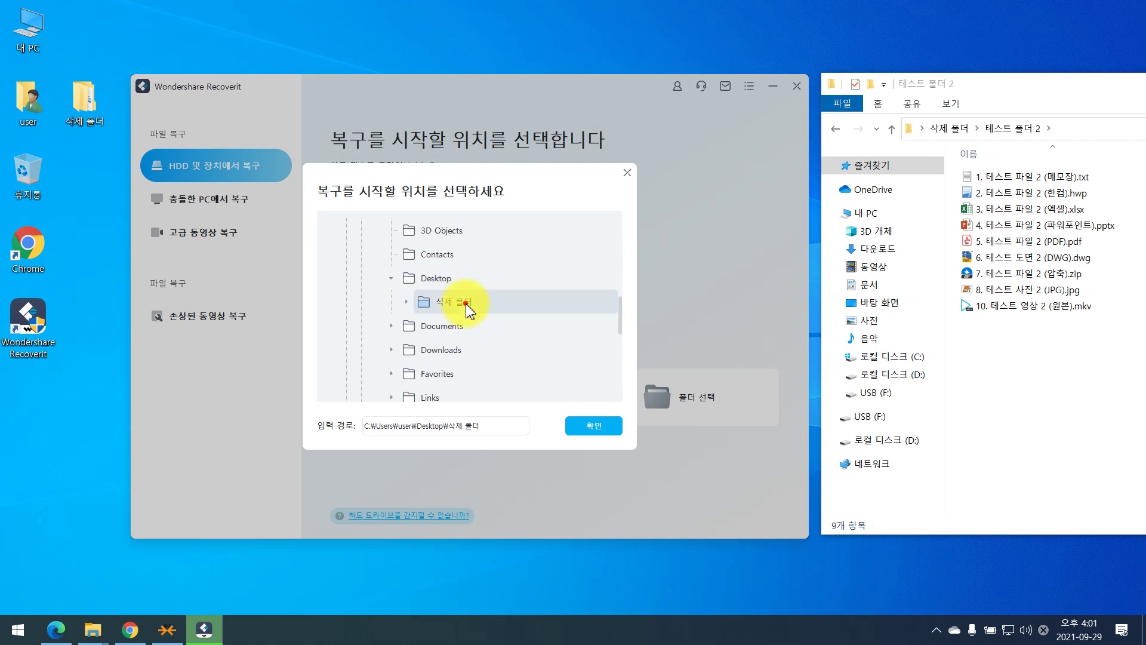
click(593, 432)
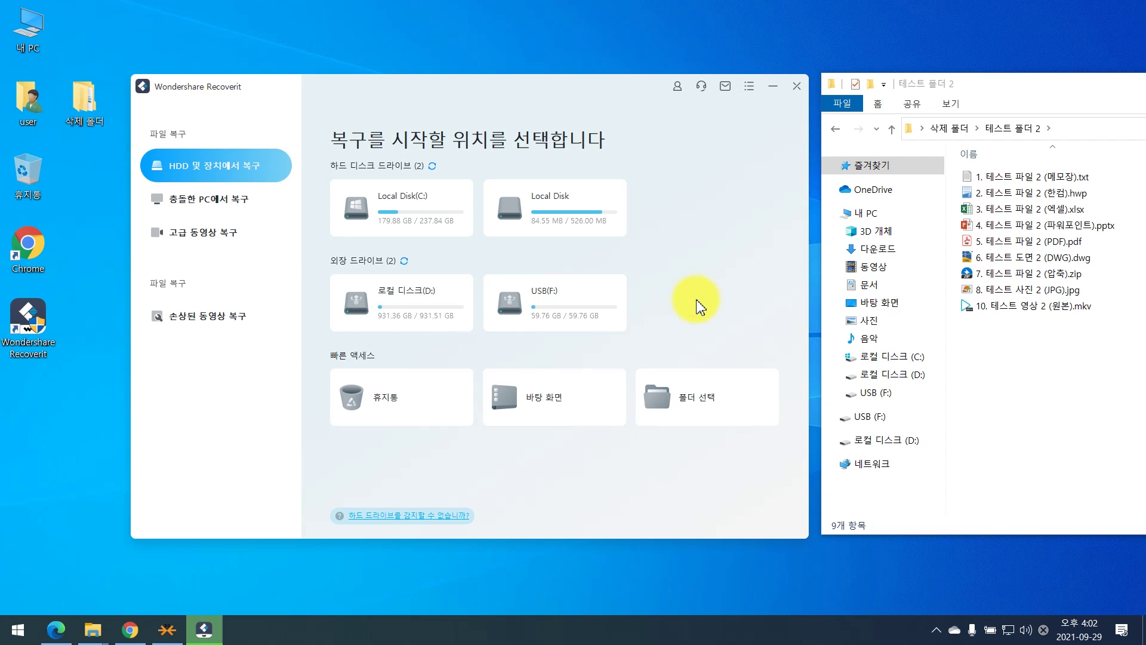
- Play "13. 테스트 영상 (원본).mkv" and try to play the damaged "14. 테스트 영상 (손상 1).mkv" for comparison
mouse_move(576, 310)
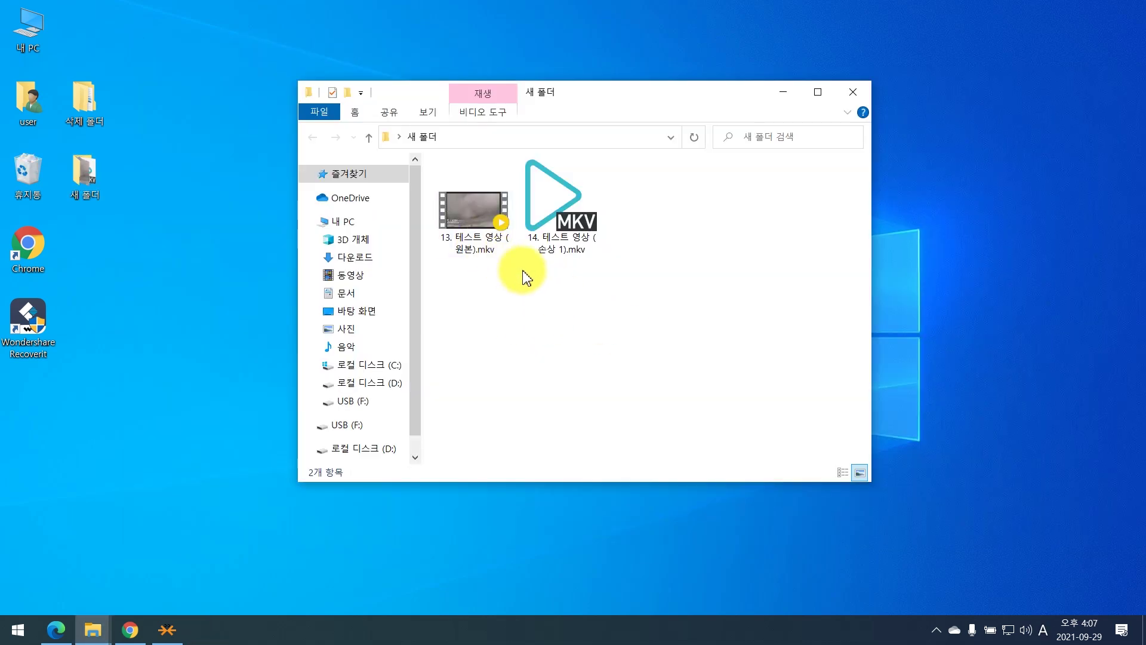
double_click(475, 241)
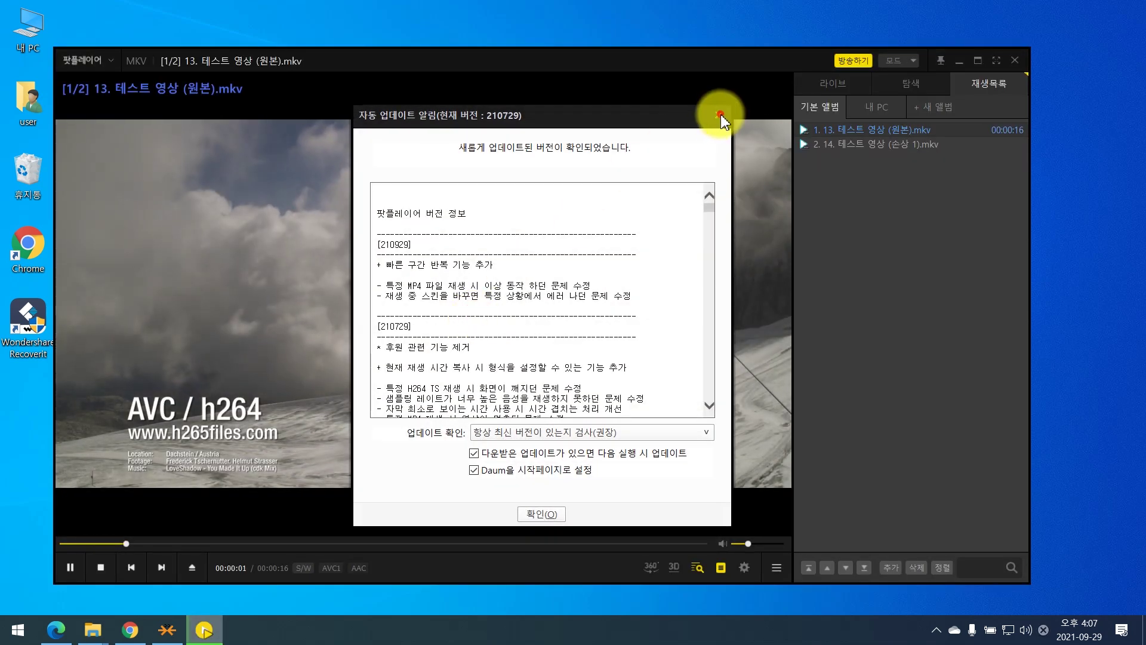
click(716, 117)
click(477, 263)
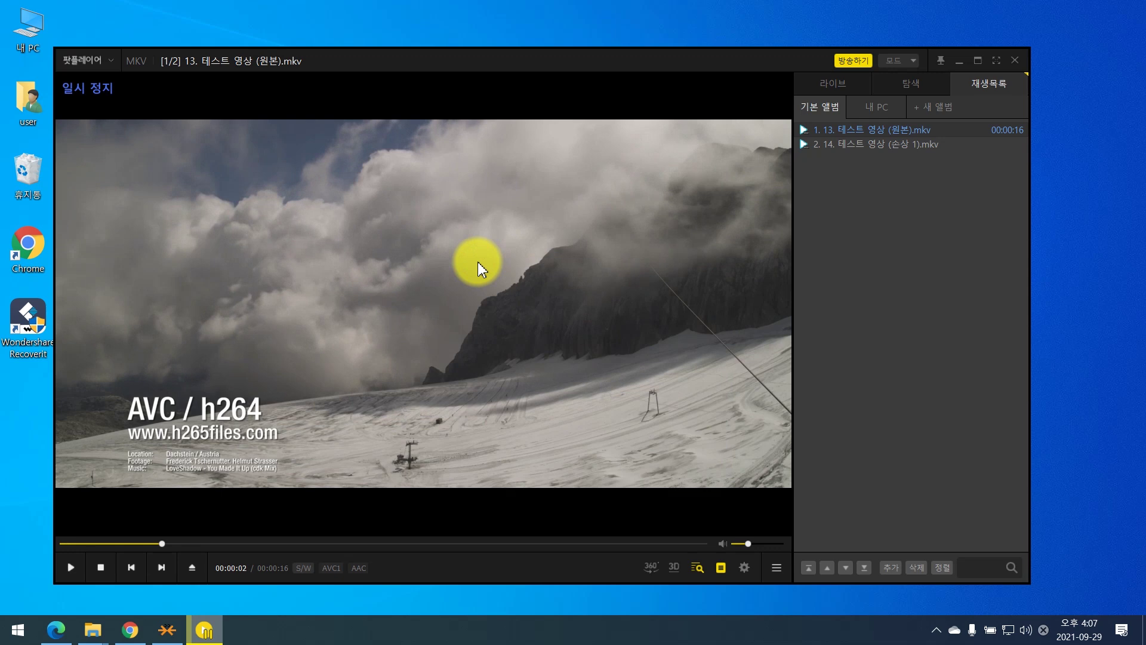
double_click(841, 149)
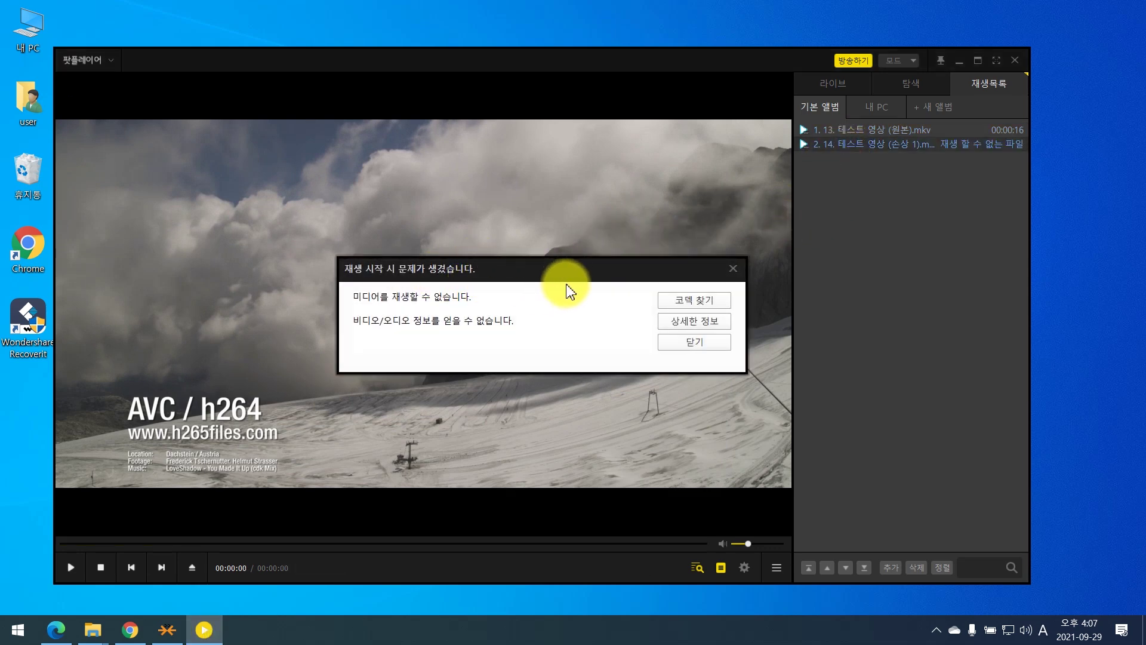
click(733, 268)
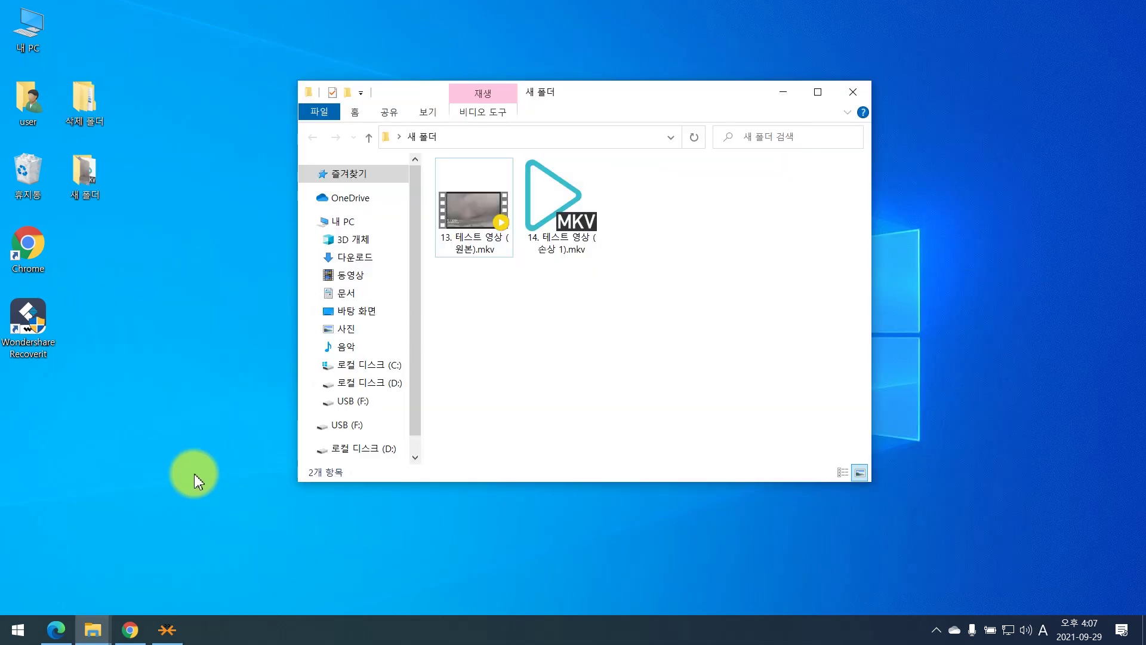
- Start Wondershare Recoverit and load "14. 테스트 영상 (손상 1).mkv" from the desktop's 새 폴더 into the damaged video repair
double_click(37, 325)
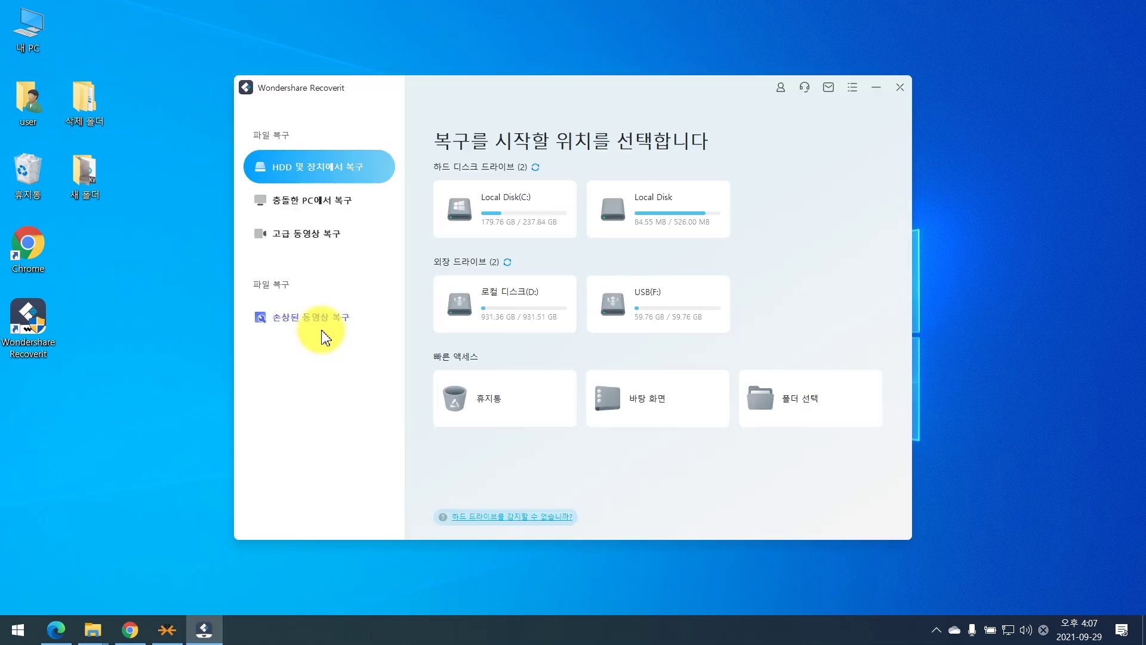
click(330, 328)
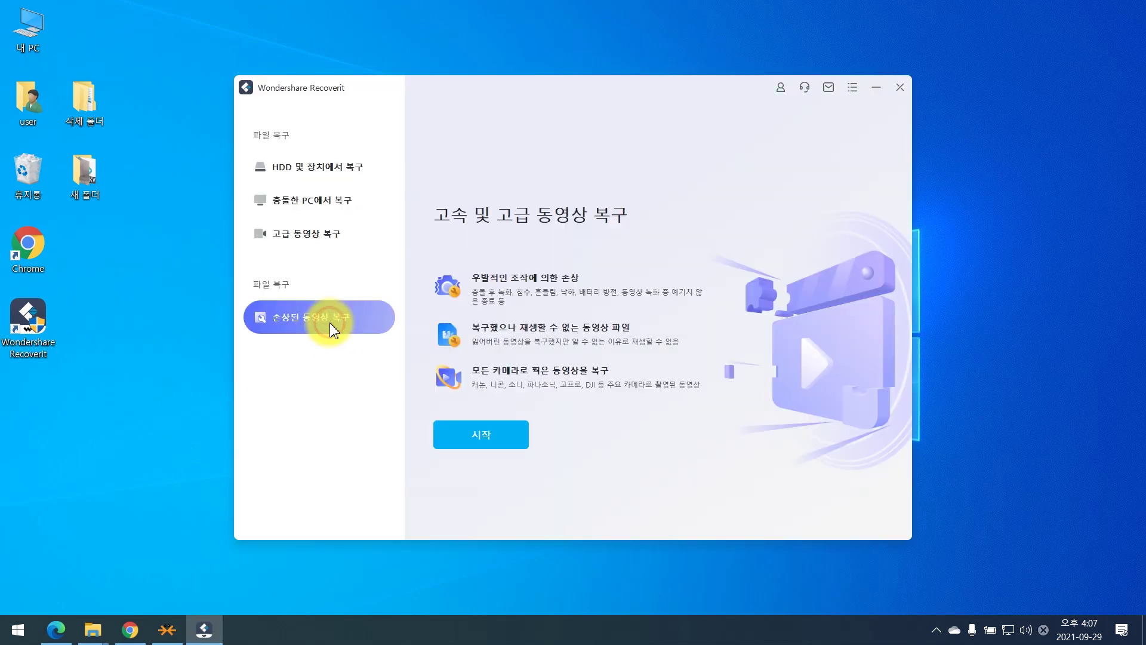
click(497, 442)
drag(340, 202, 340, 249)
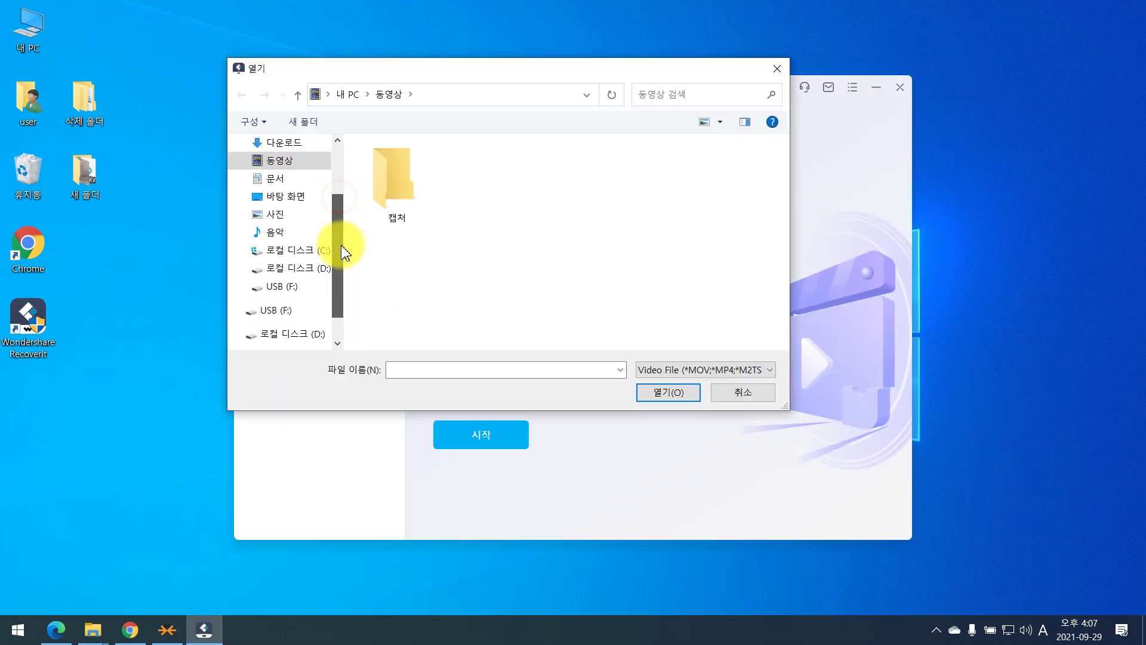
click(315, 203)
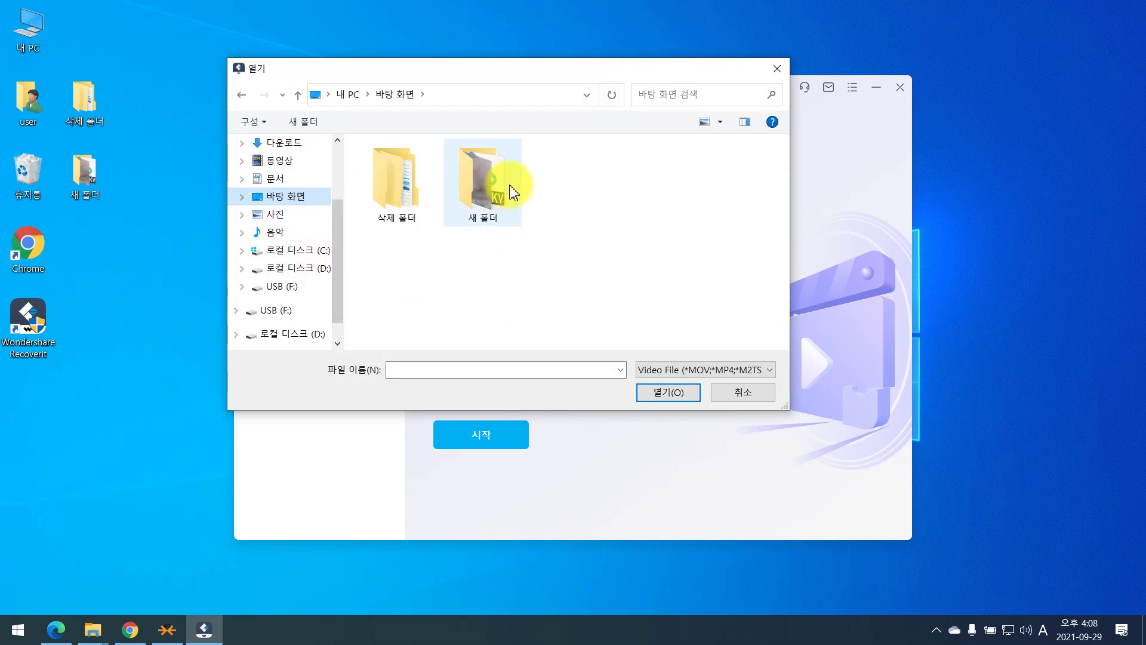
double_click(491, 189)
click(494, 238)
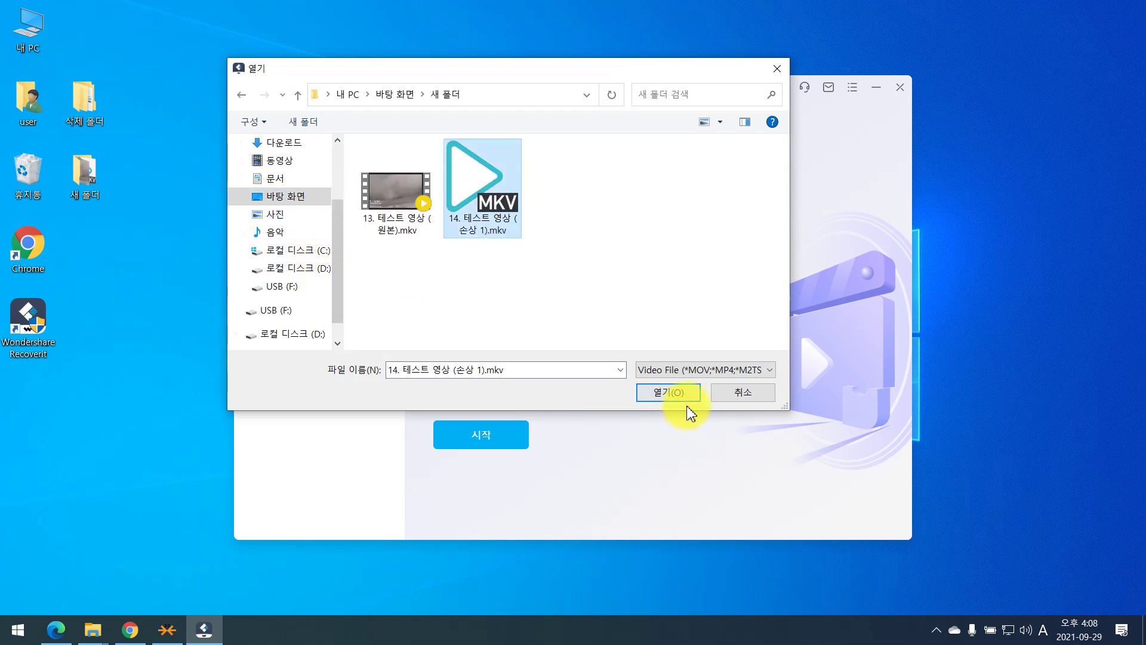
click(662, 393)
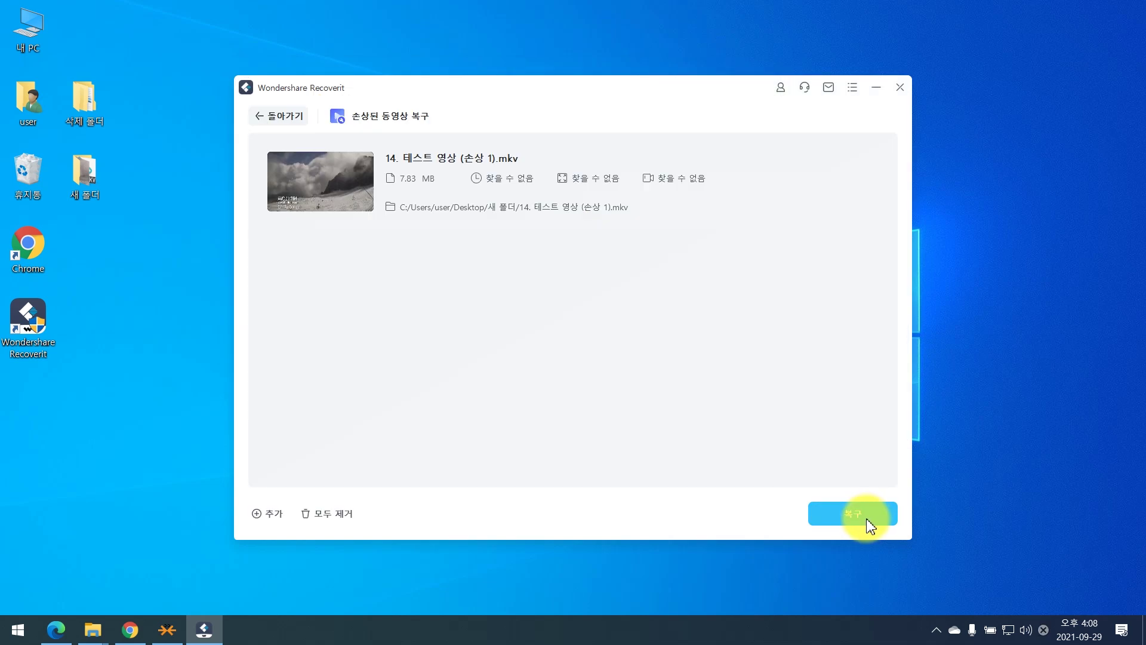
- Repair the damaged video and preview the repaired result, pausing playback
click(868, 524)
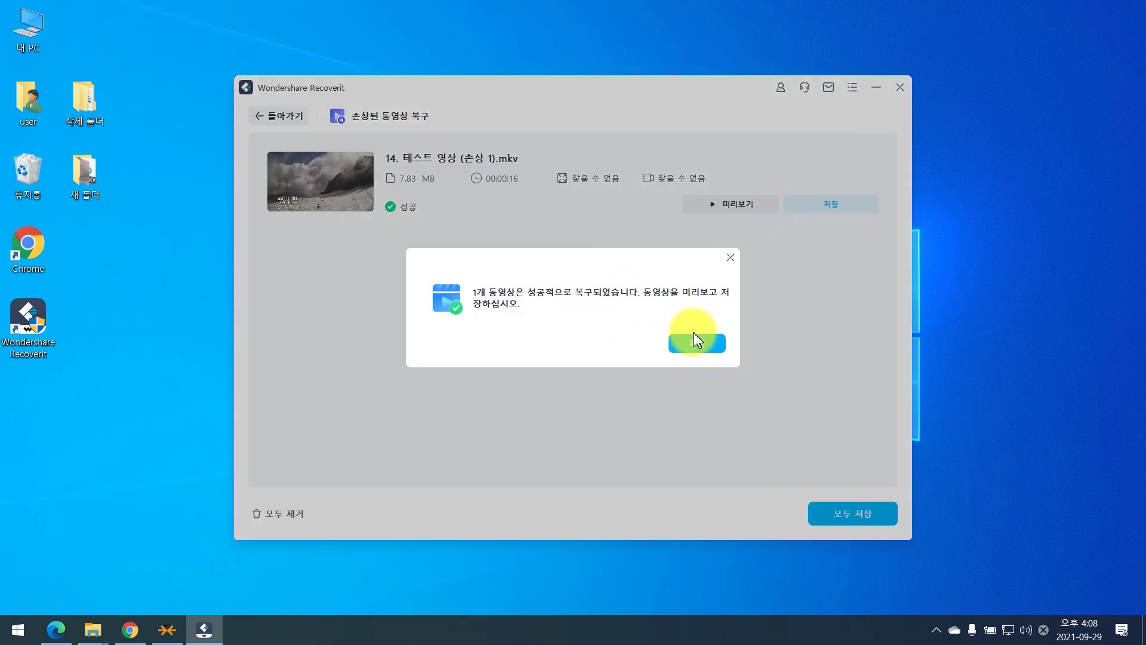
click(691, 338)
click(740, 206)
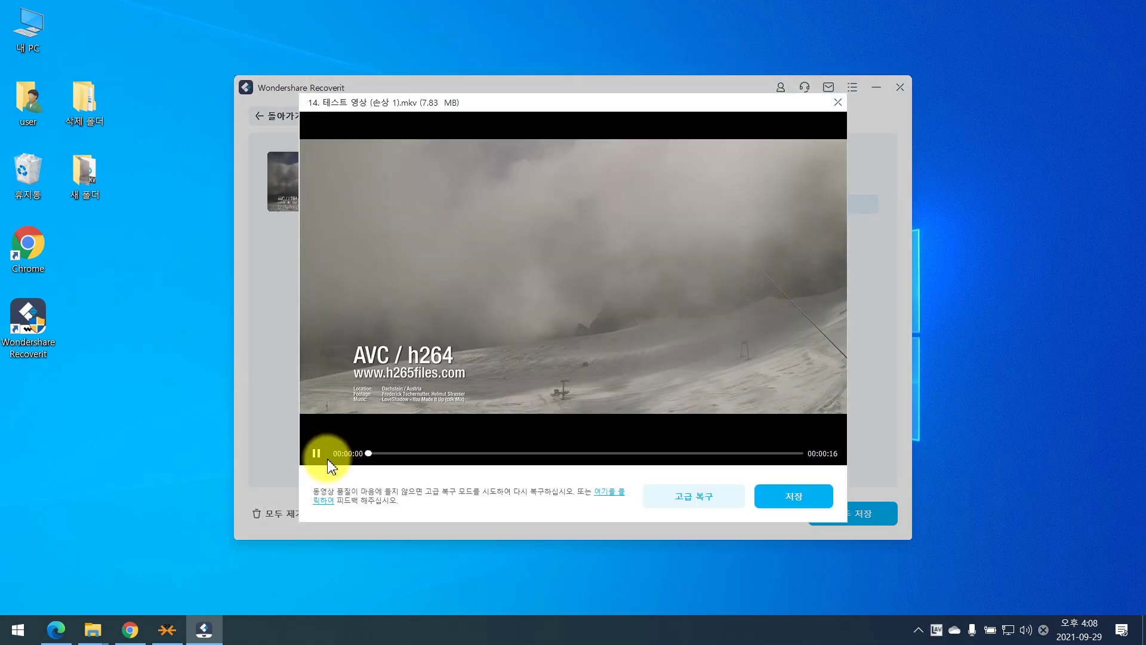
click(316, 455)
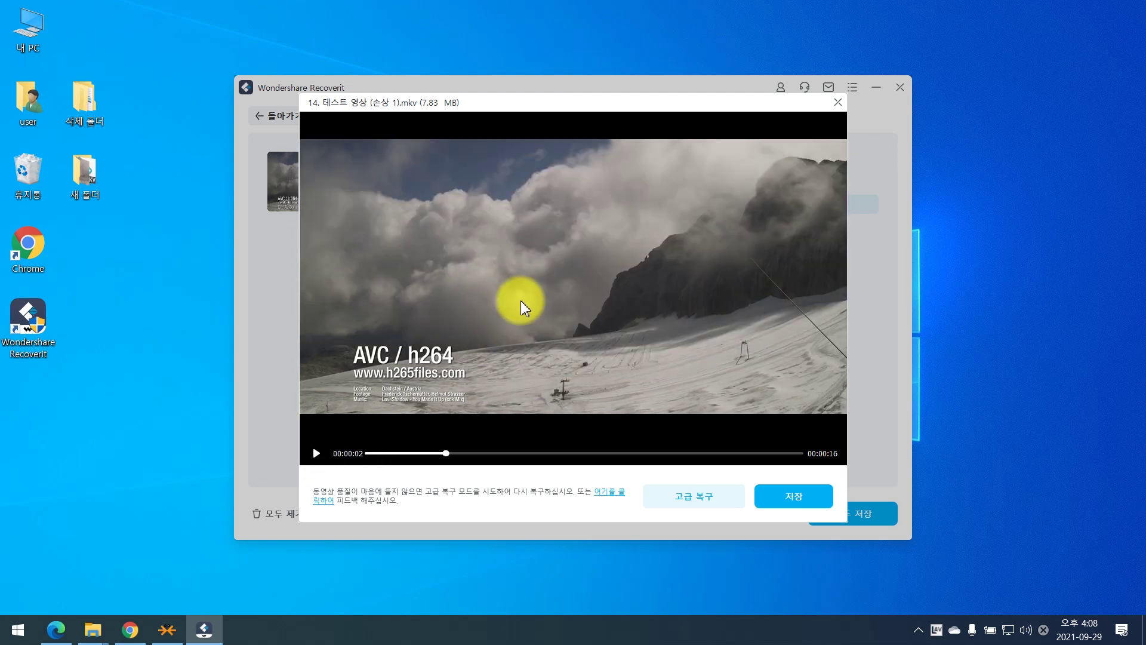
- Save the repaired video to the D: drive
click(803, 507)
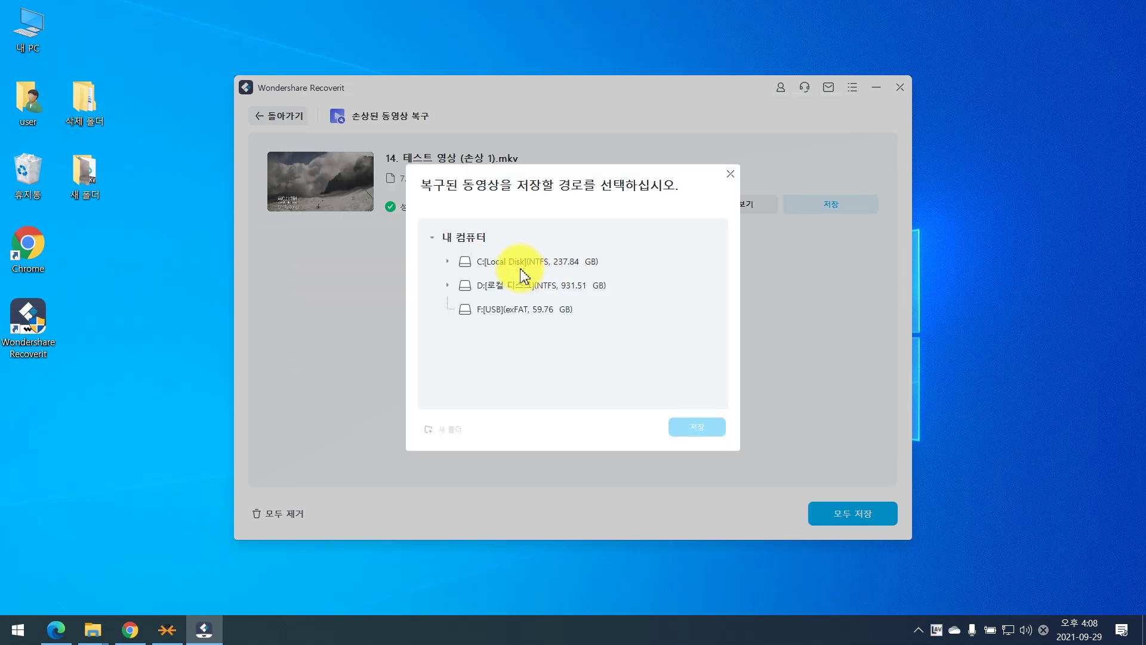
click(541, 291)
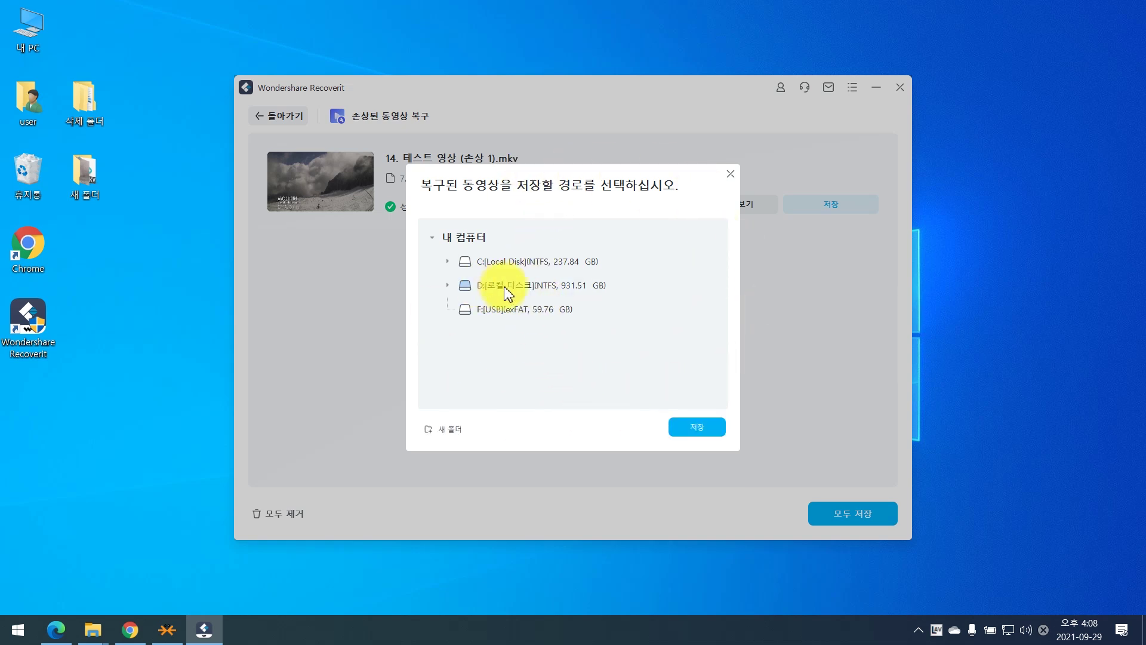
click(698, 432)
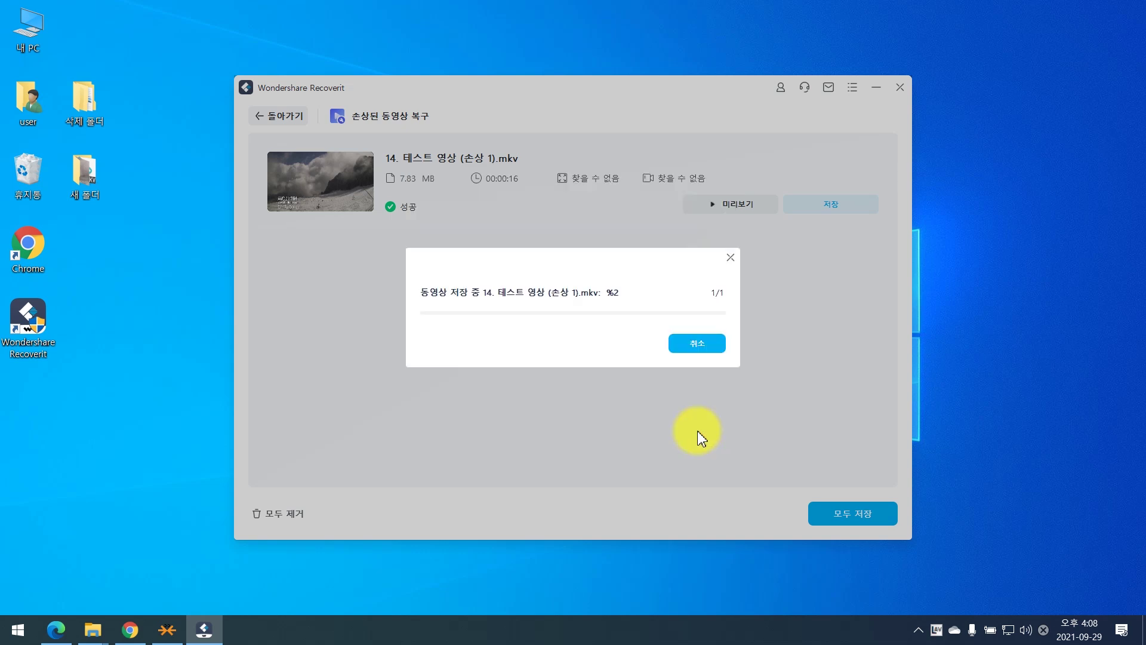
- Play the saved "14. 테스트 영상 (손상 1).mkv" and skip through its timeline to check several points
click(486, 199)
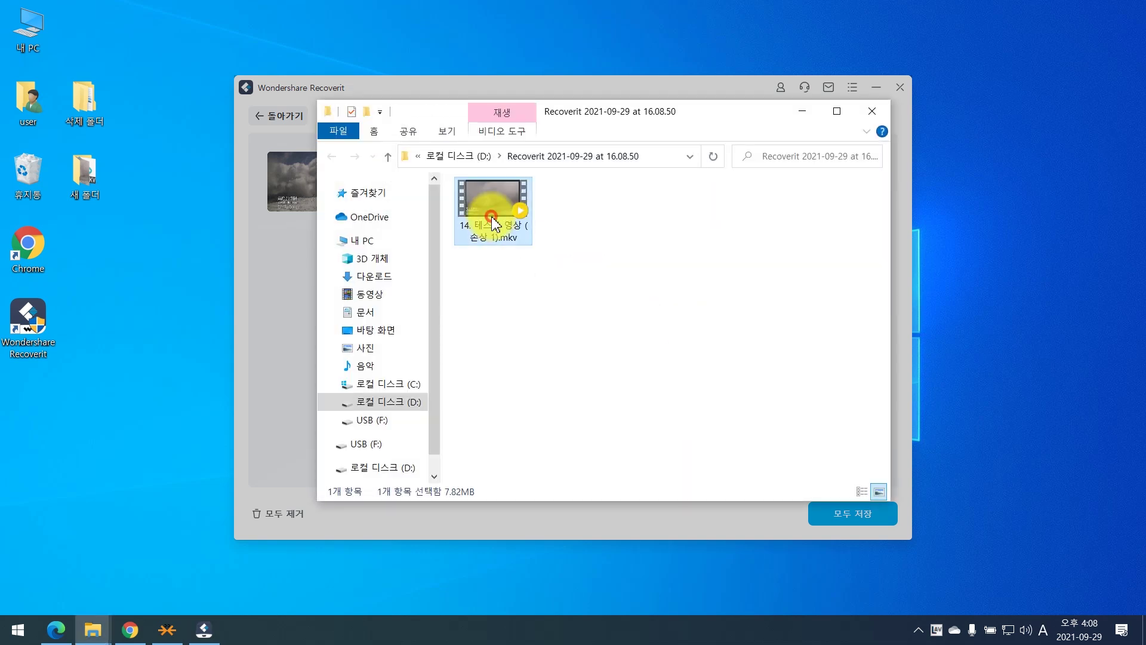
double_click(513, 248)
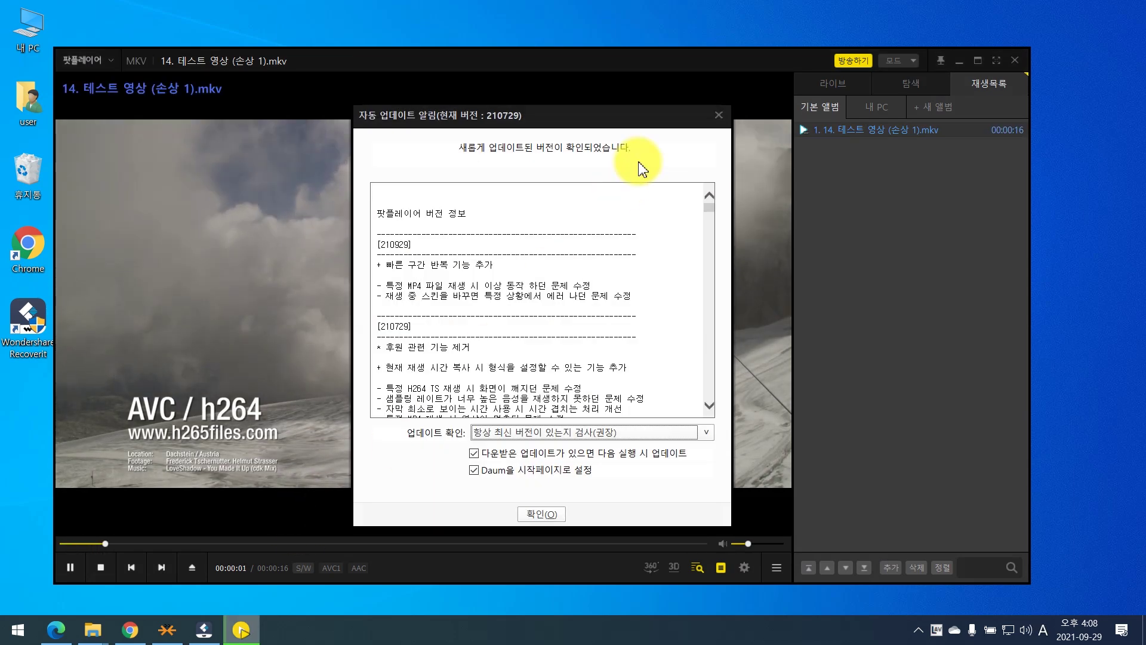
click(720, 119)
click(383, 543)
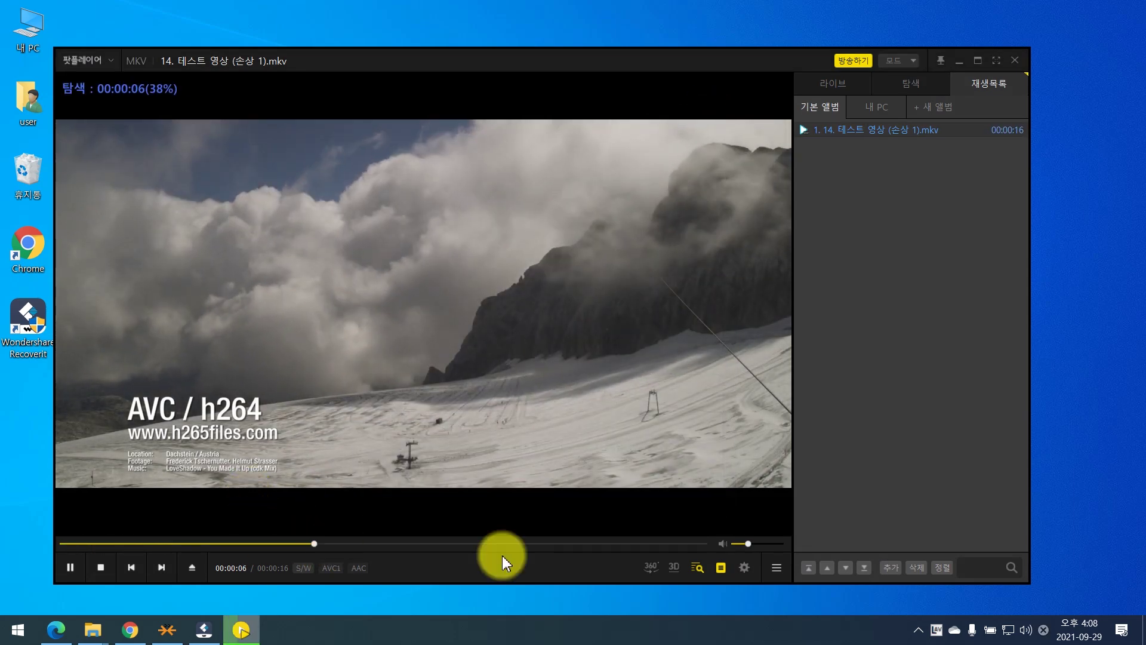
click(545, 544)
click(626, 543)
click(679, 545)
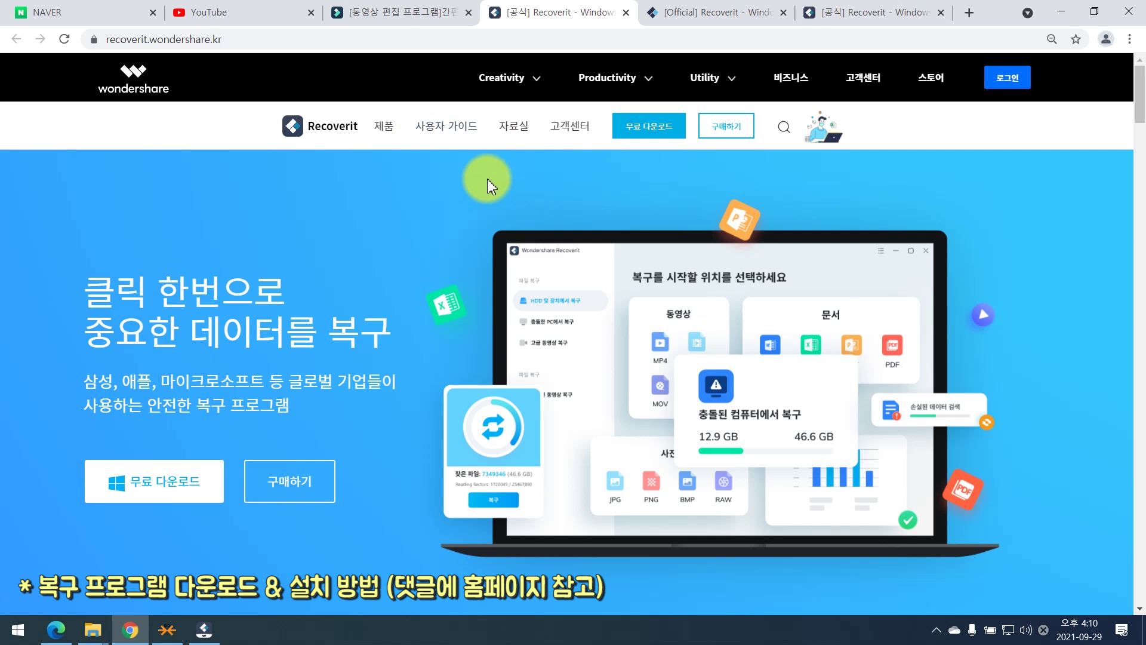
- Download and install Wondershare Recoverit from recoverit.wondershare.kr in the browser, and launch the installed program
click(649, 135)
click(101, 593)
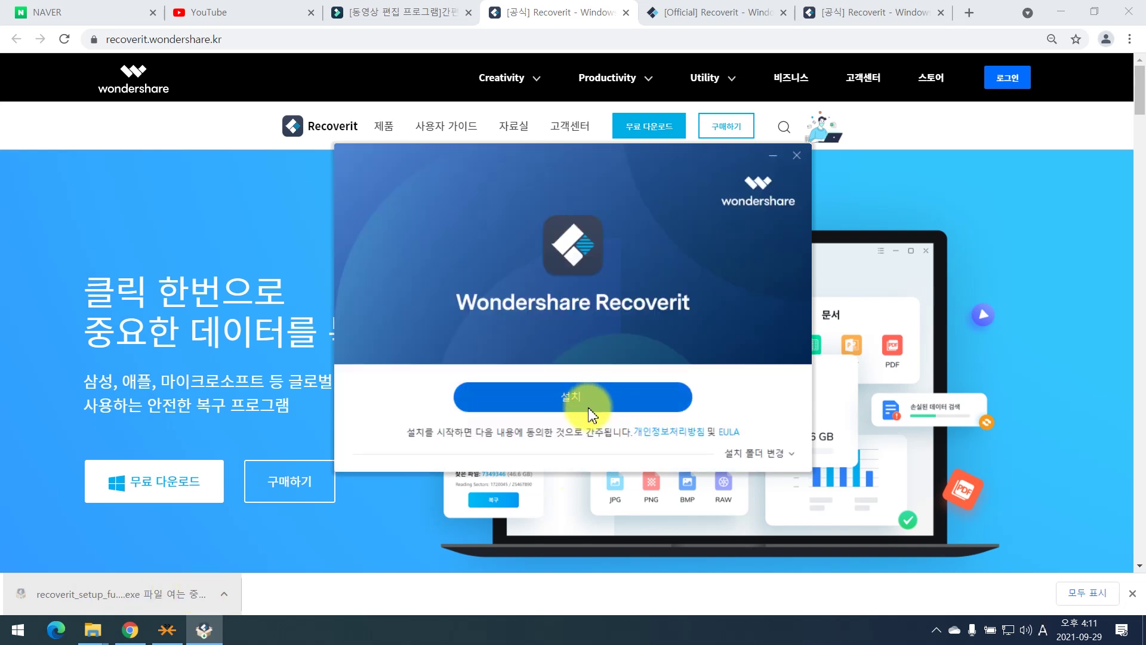
click(589, 412)
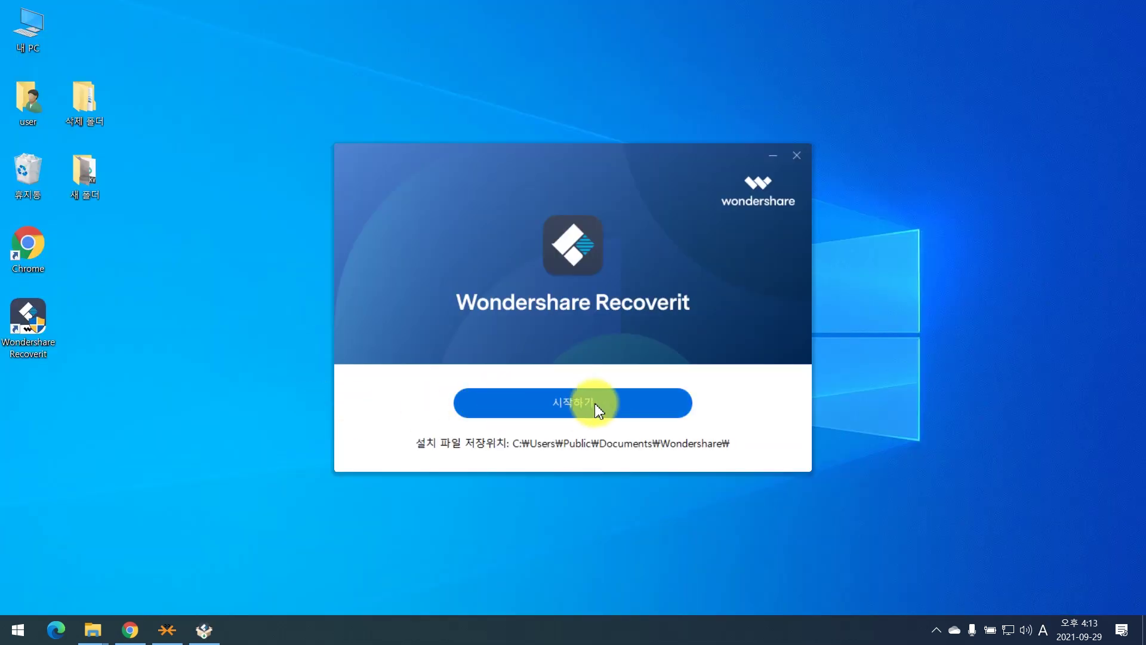
click(634, 411)
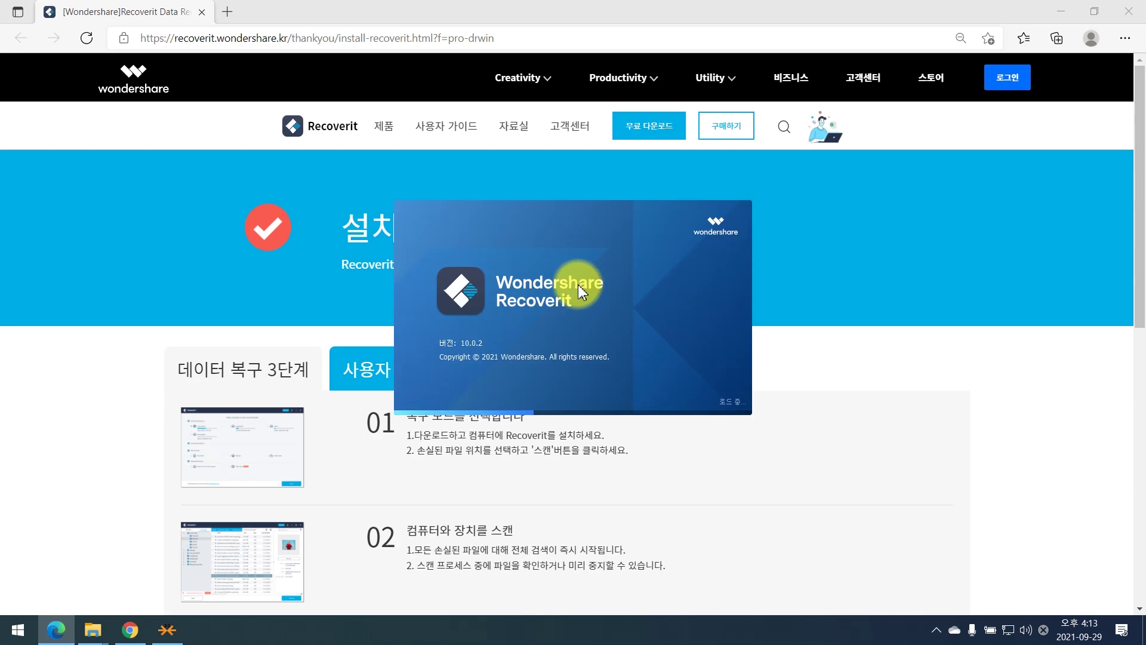
scroll(358, 310, down, 5)
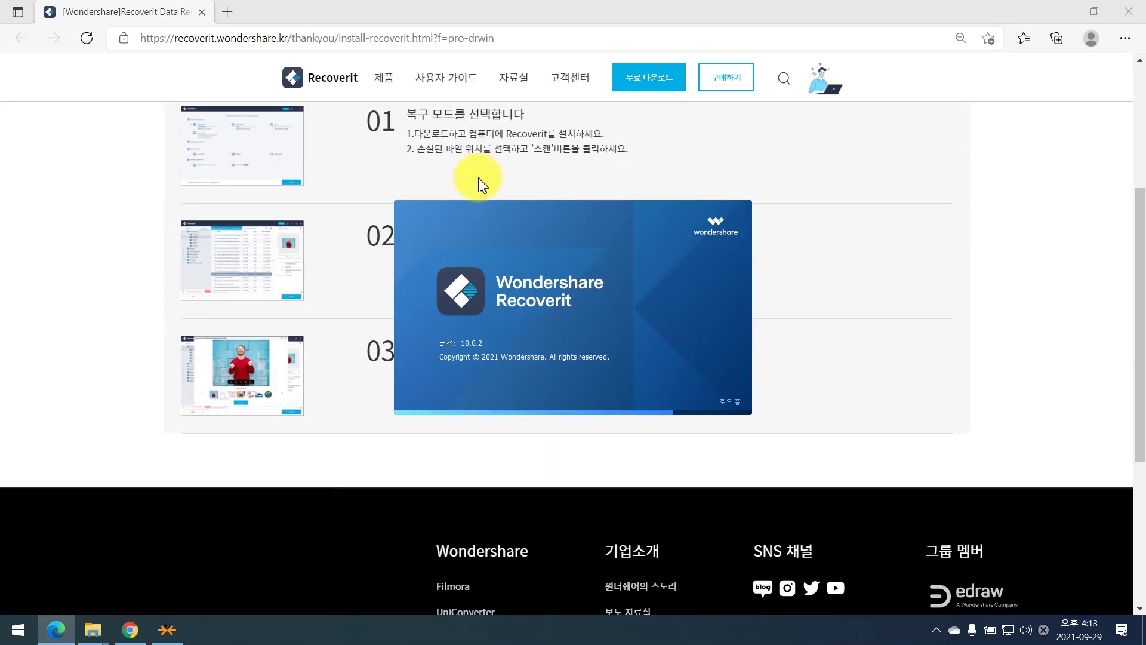